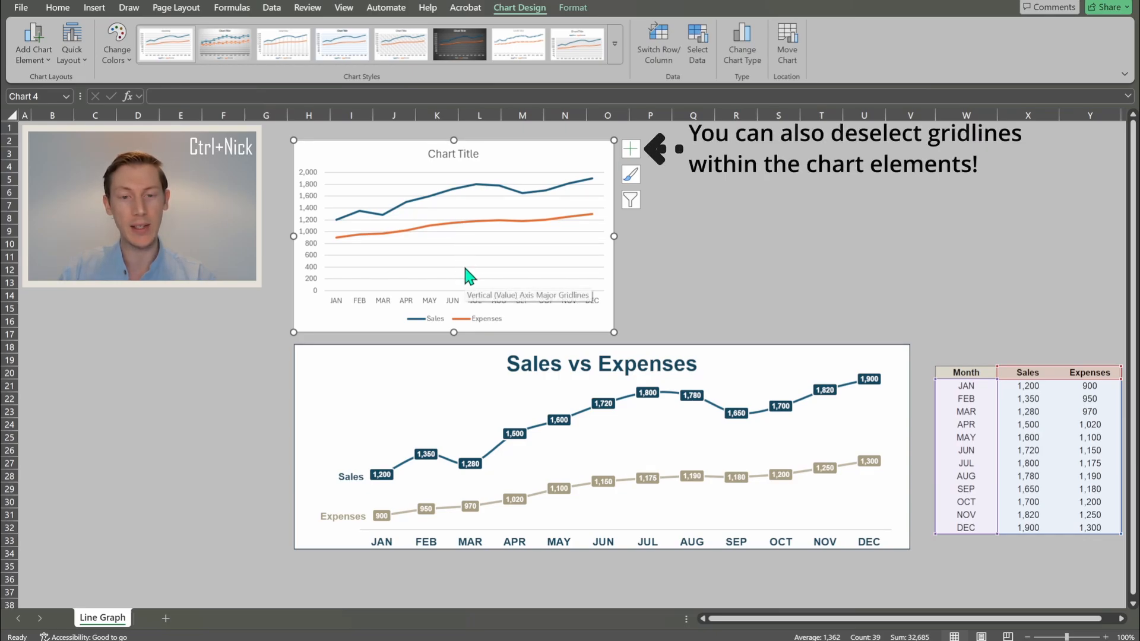
- Delete the major gridlines from the default Sales and Expenses chart, then reselect the whole chart
left_click(465, 269)
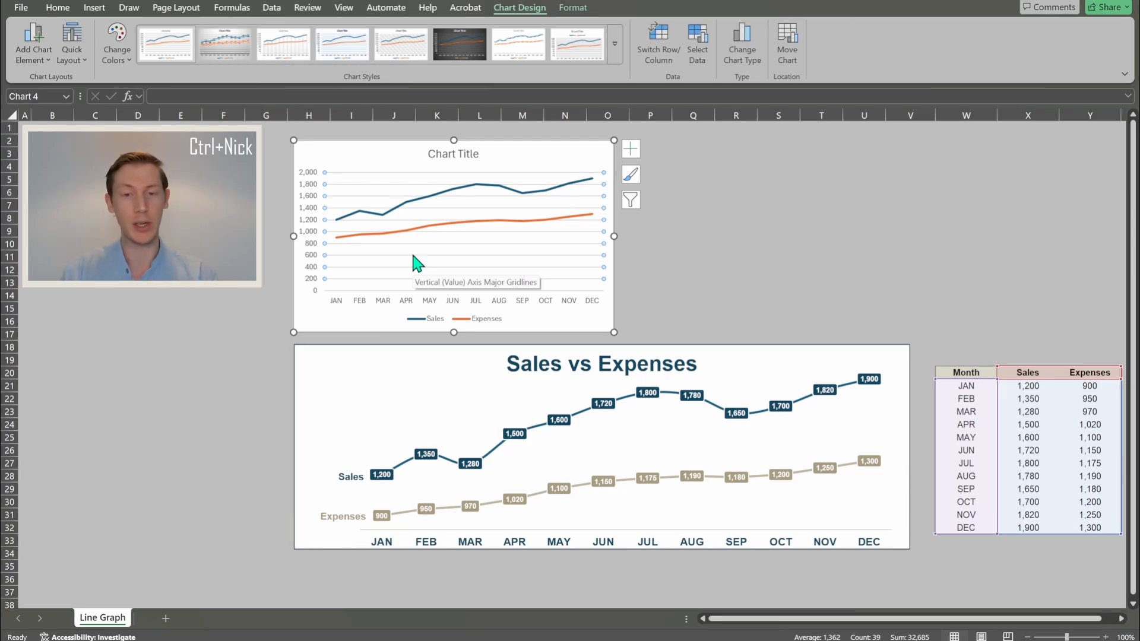
key("Delete")
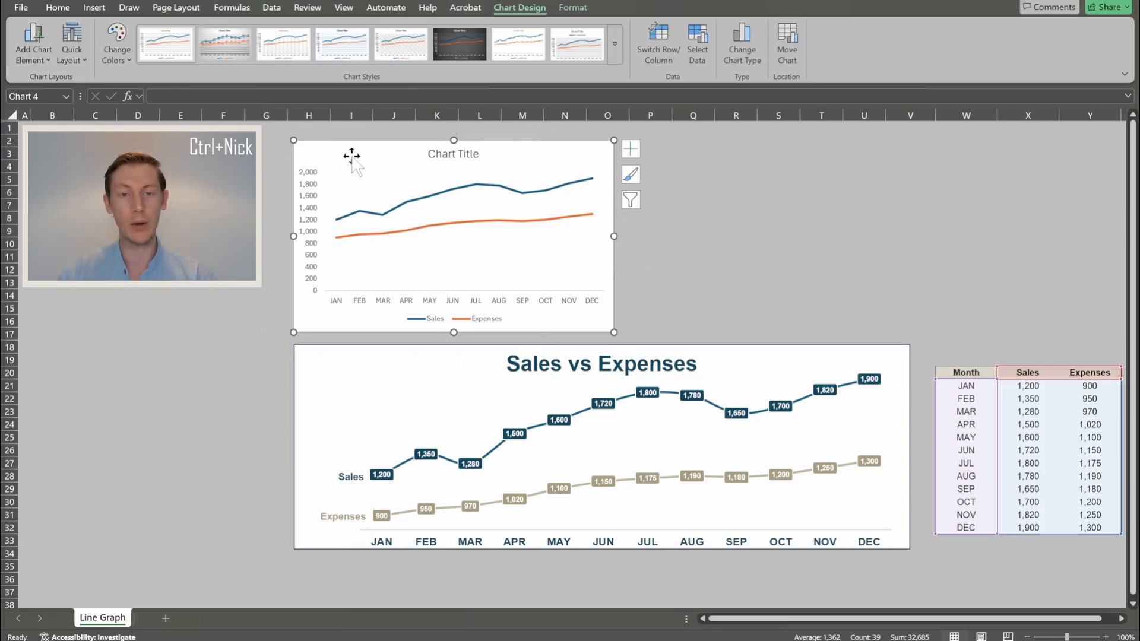
left_click(470, 253)
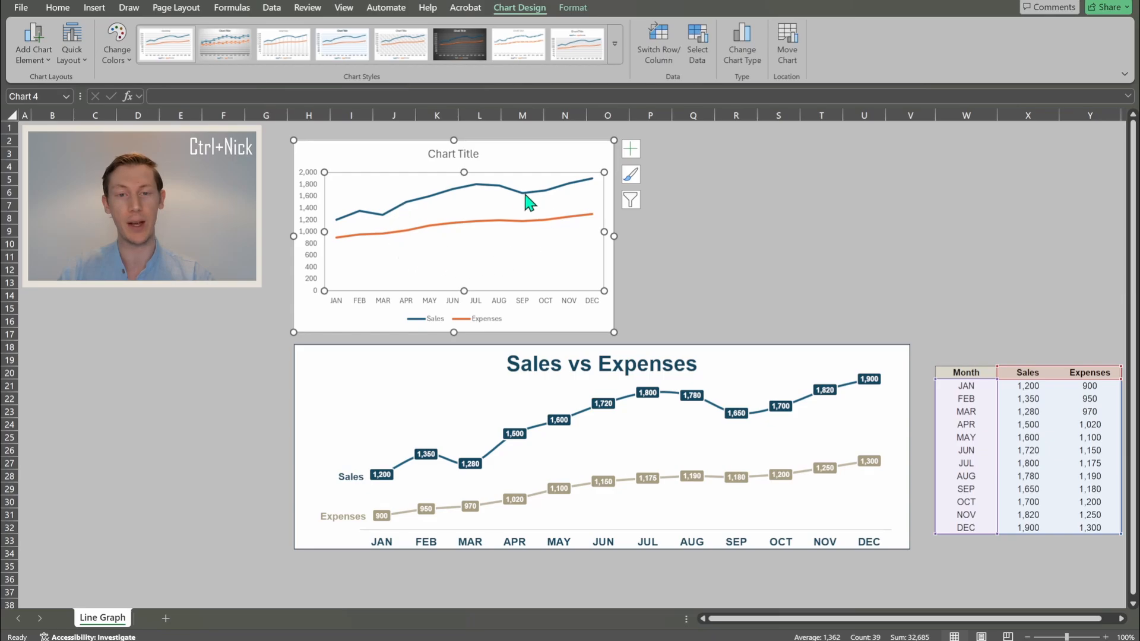
left_click(369, 145)
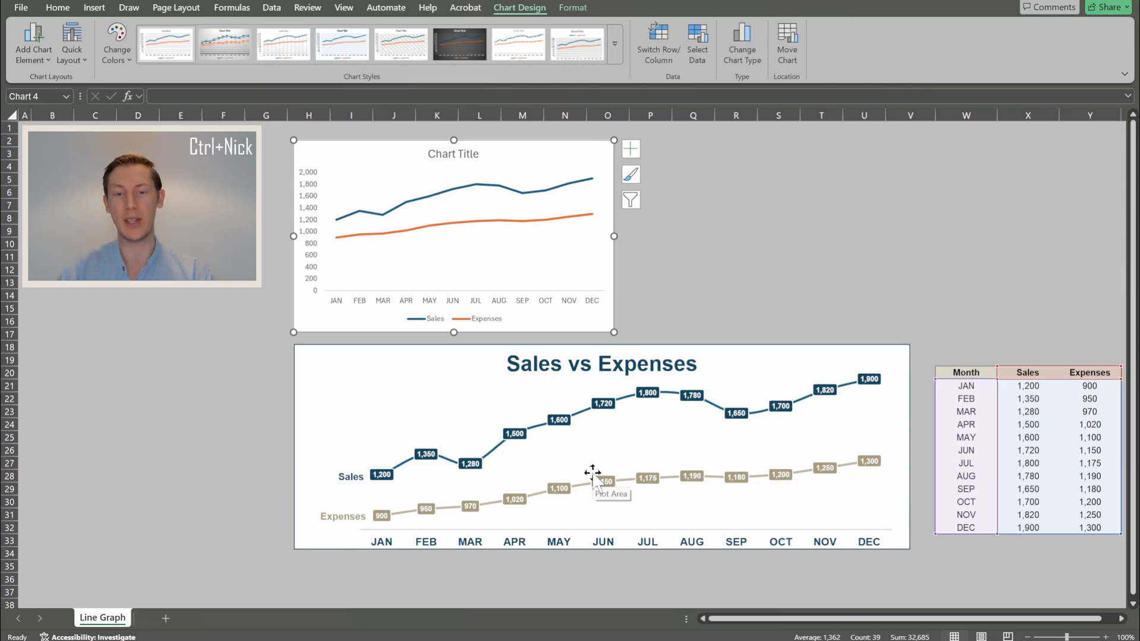
- Display the reference chart's Format Chart Area size settings: height 3.2" and width 9.6"
right_click(355, 360)
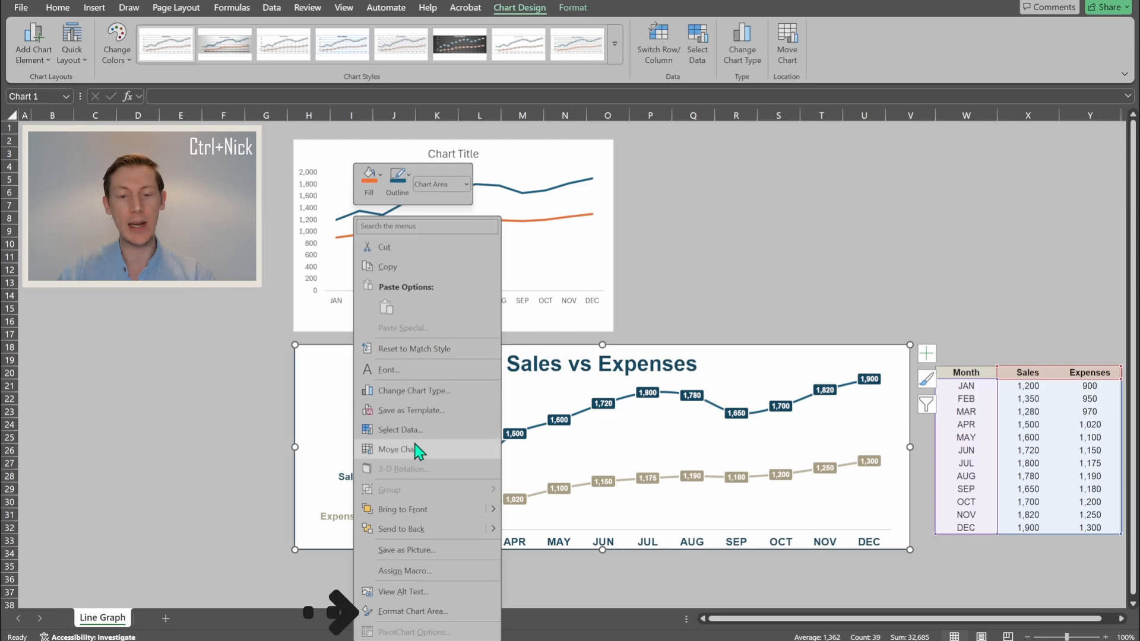
left_click(414, 610)
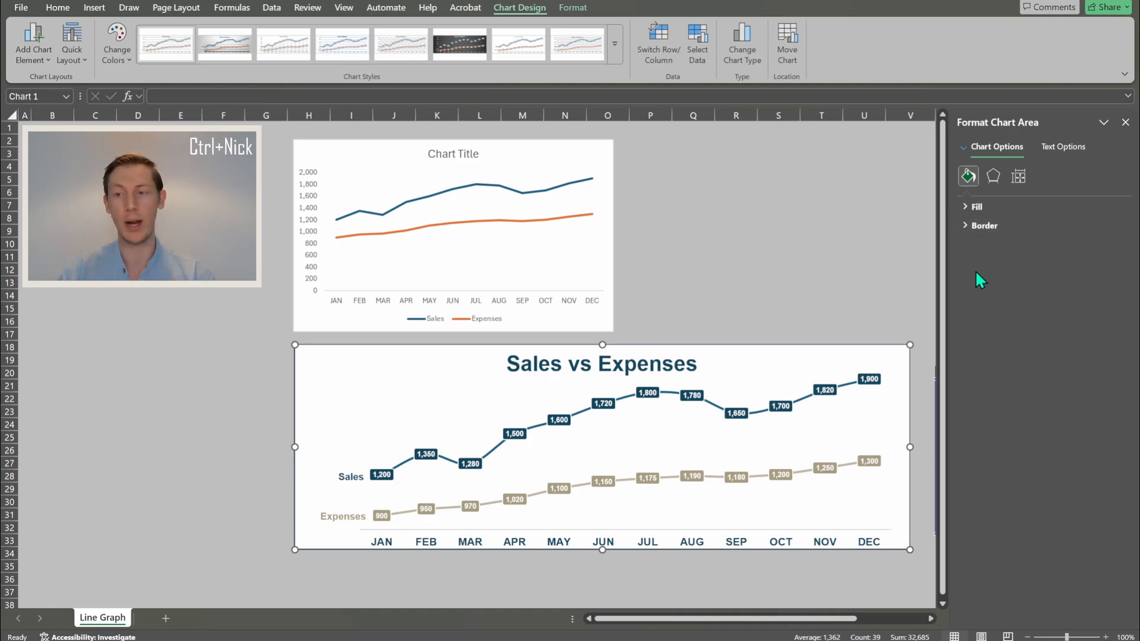
left_click(993, 176)
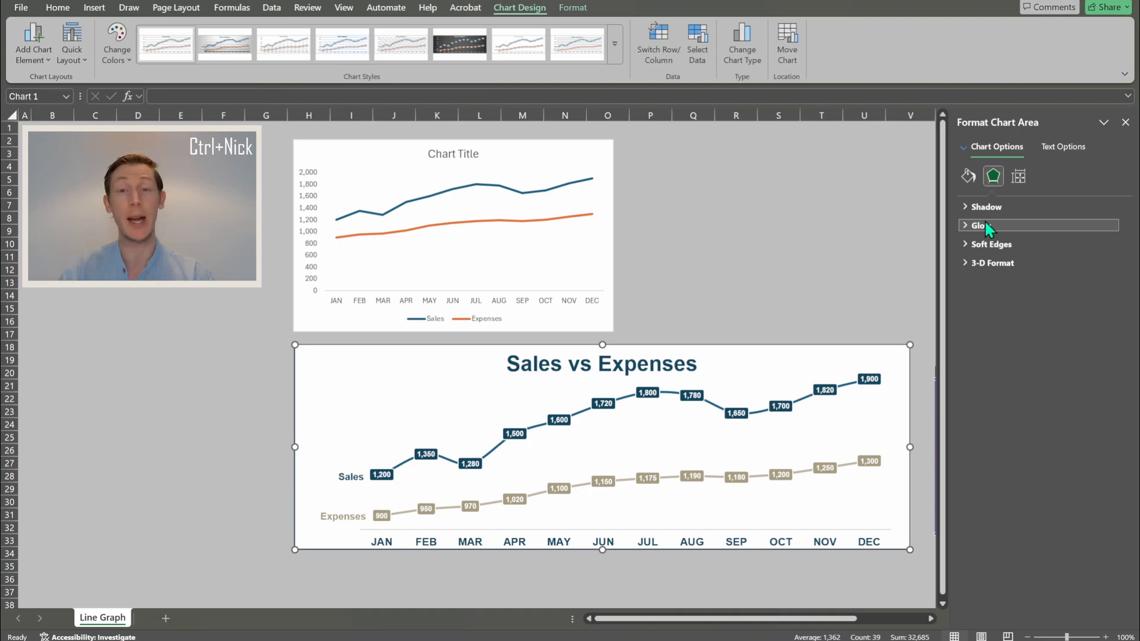
left_click(1015, 185)
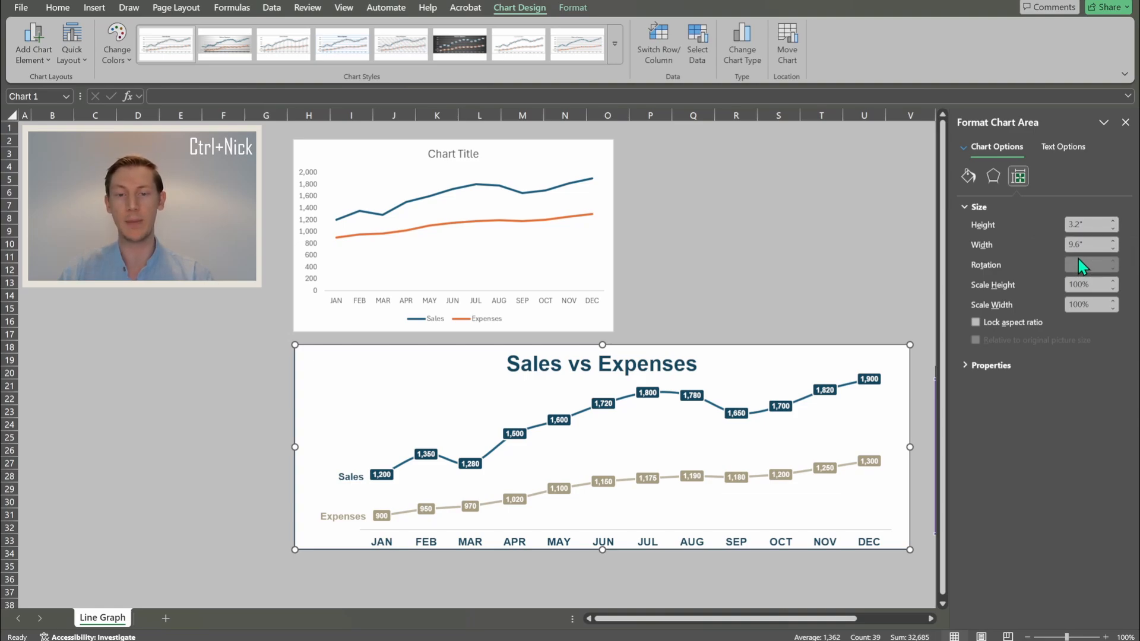
- Set the default chart's height to 3.2" and width to 9.6" in Format Chart Area
right_click(342, 148)
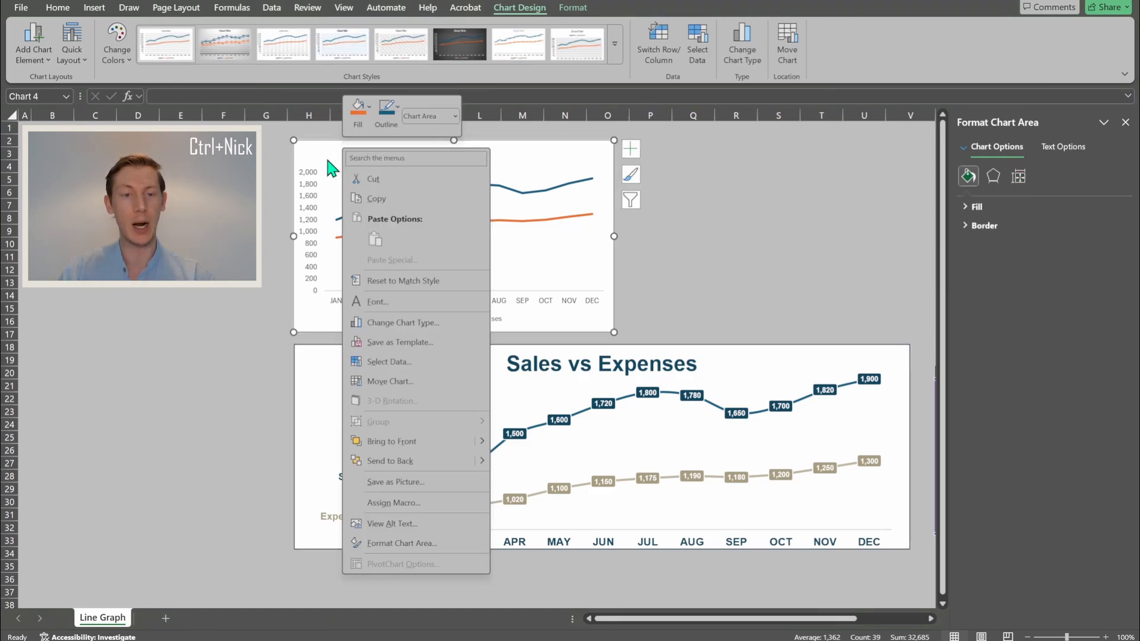
left_click(401, 544)
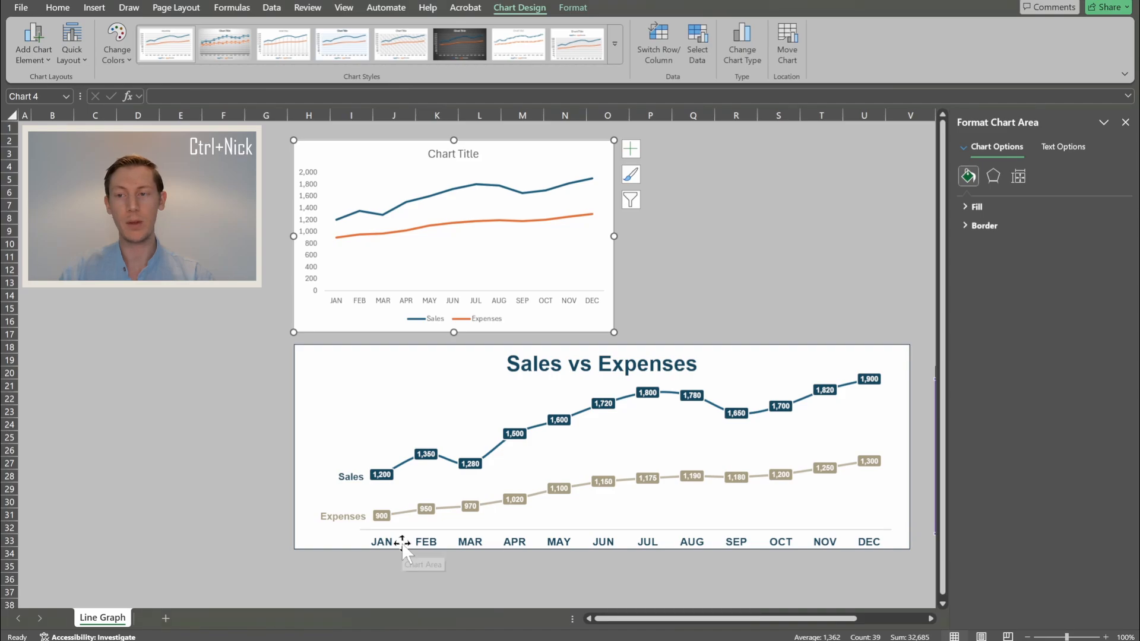
left_click(1020, 176)
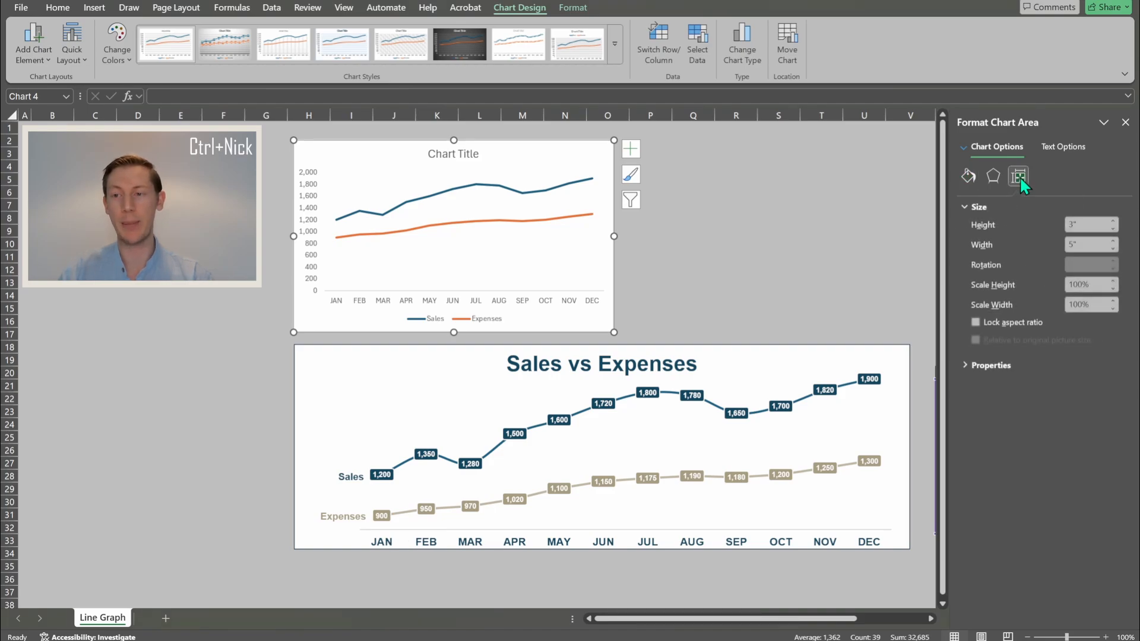
left_click(1074, 226)
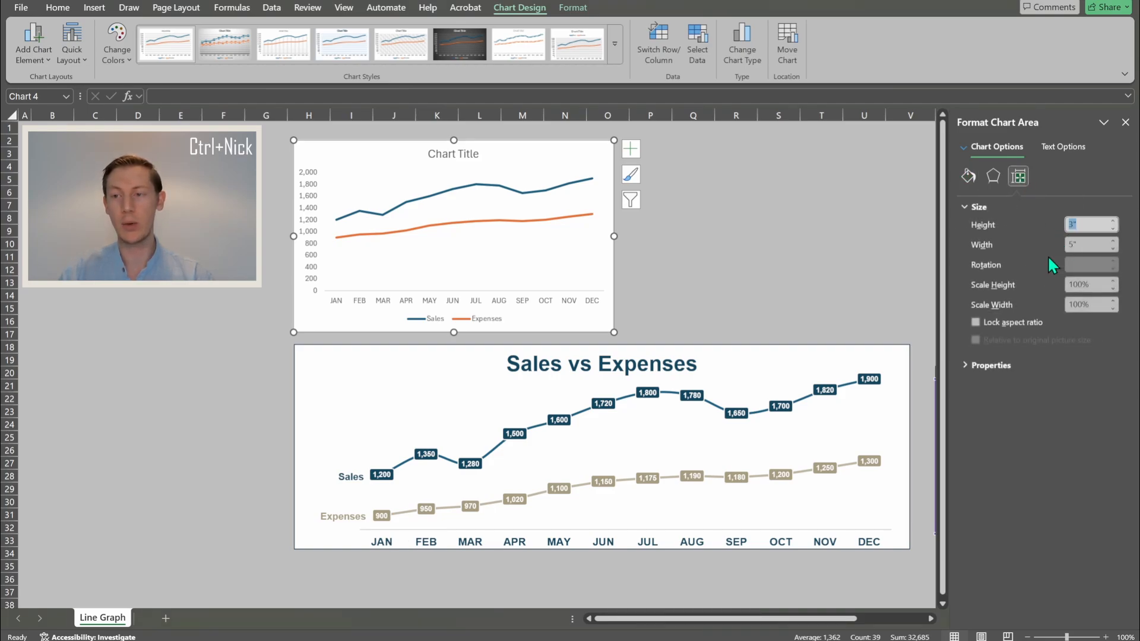
type("3.2")
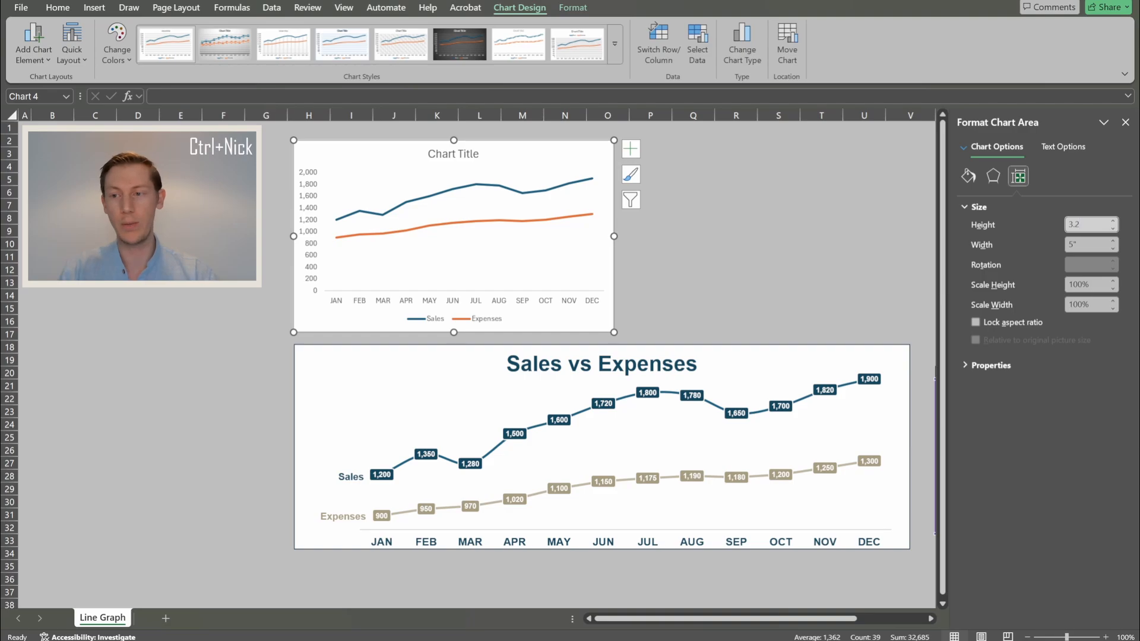
key("Tab")
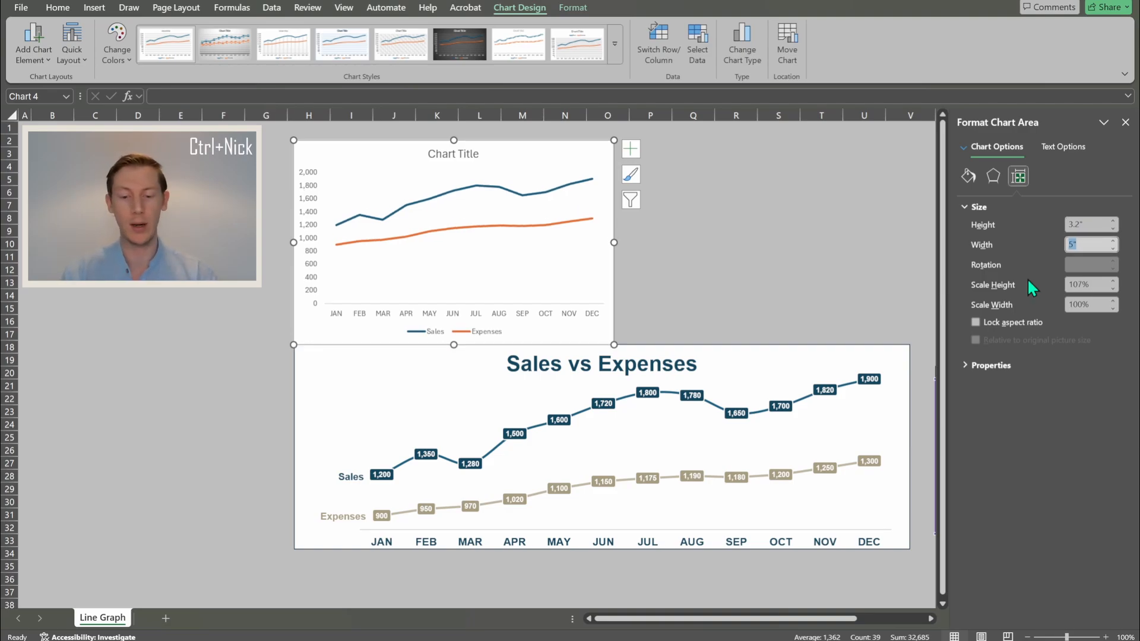
type("9.6")
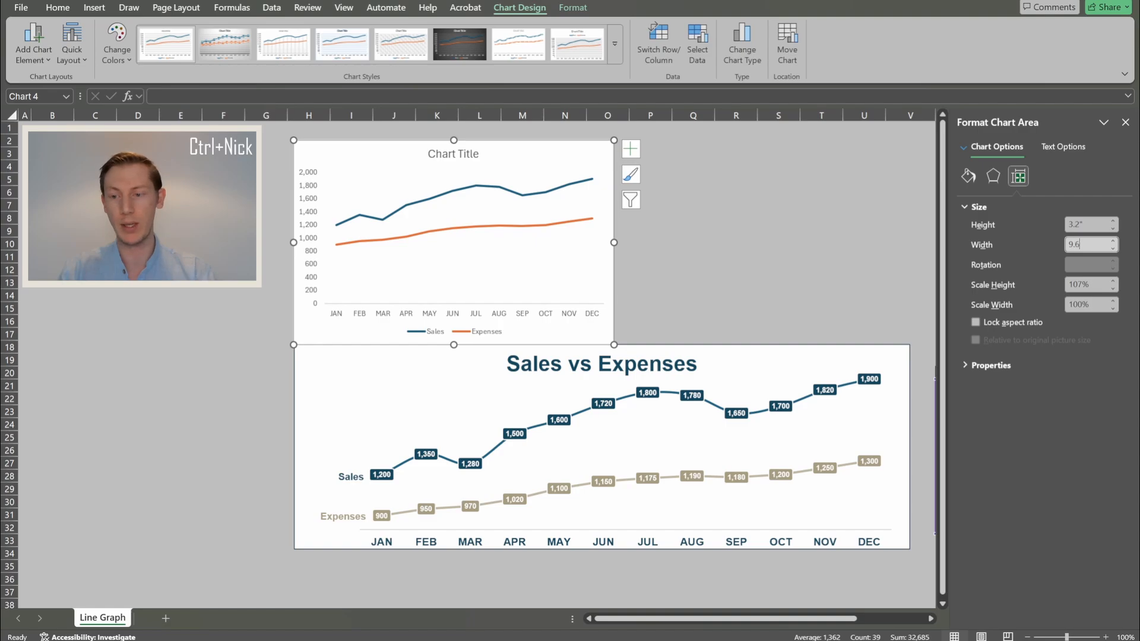
key("Return")
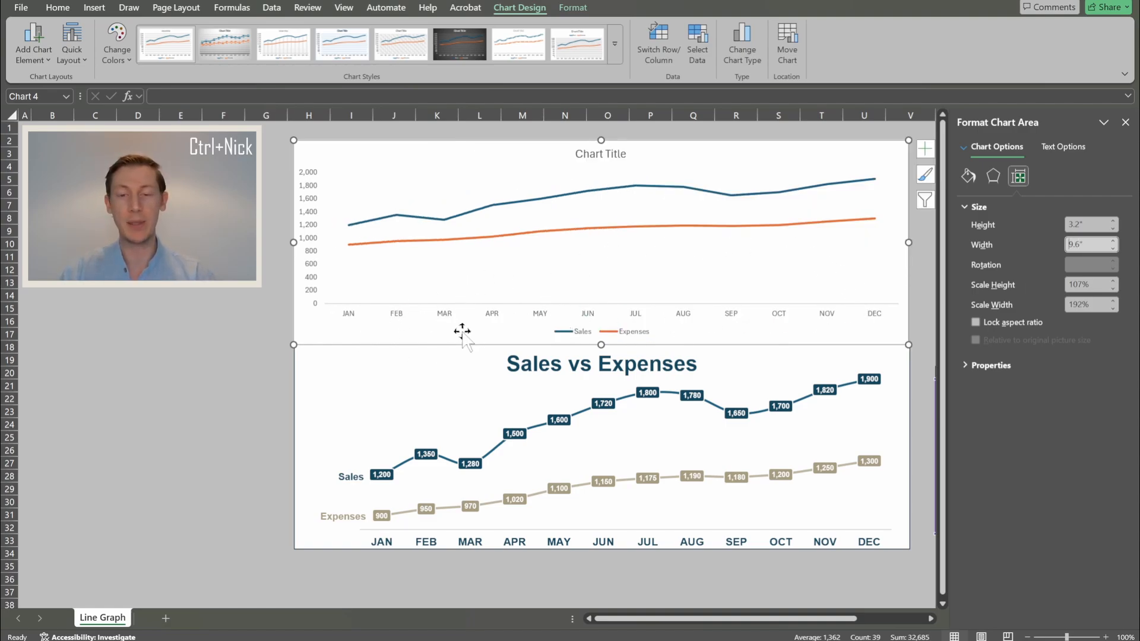
- Position the top chart directly above the reference chart, undoing two trial plot-area moves
left_click_drag(382, 332, 360, 325)
left_click(590, 240)
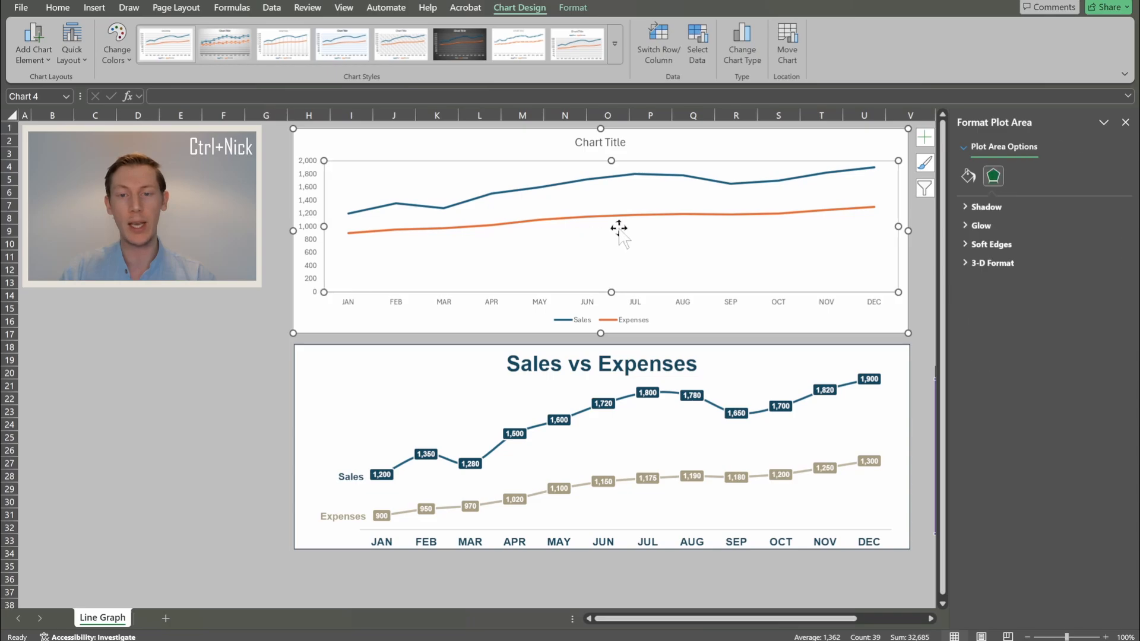
left_click_drag(599, 249, 686, 258)
left_click_drag(606, 276, 525, 219)
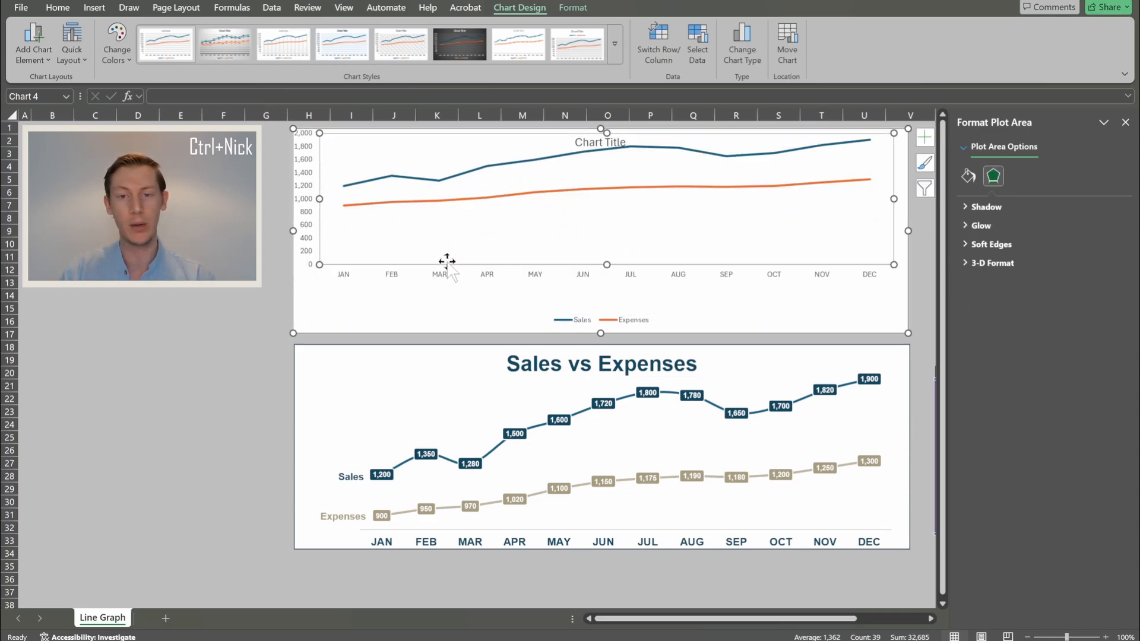
key("ctrl+z")
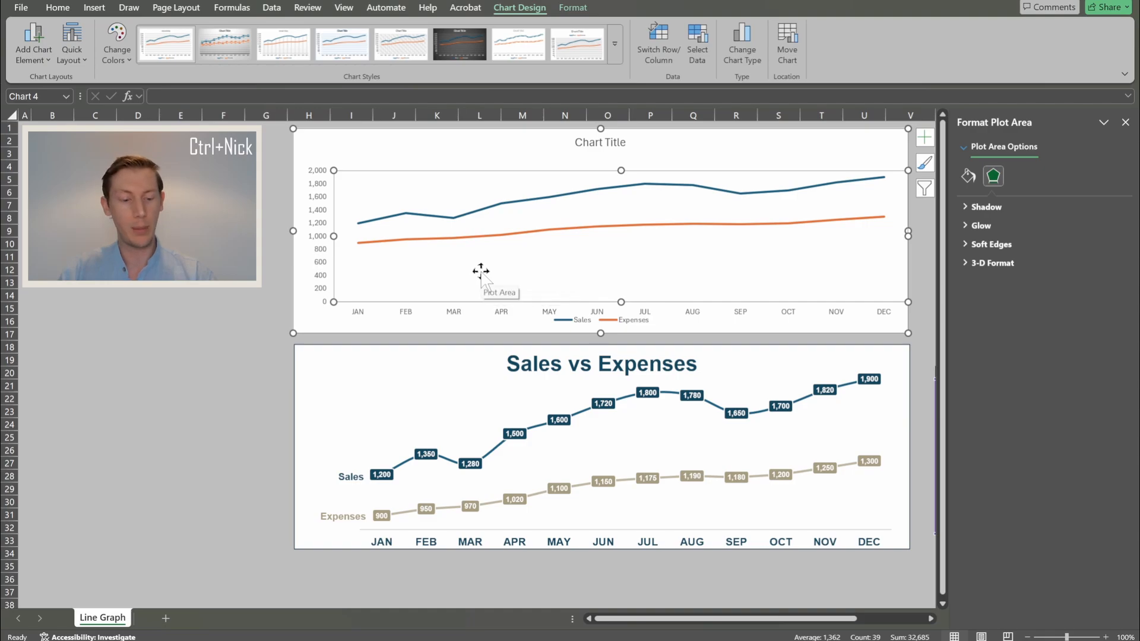
key("ctrl+z")
left_click(325, 323)
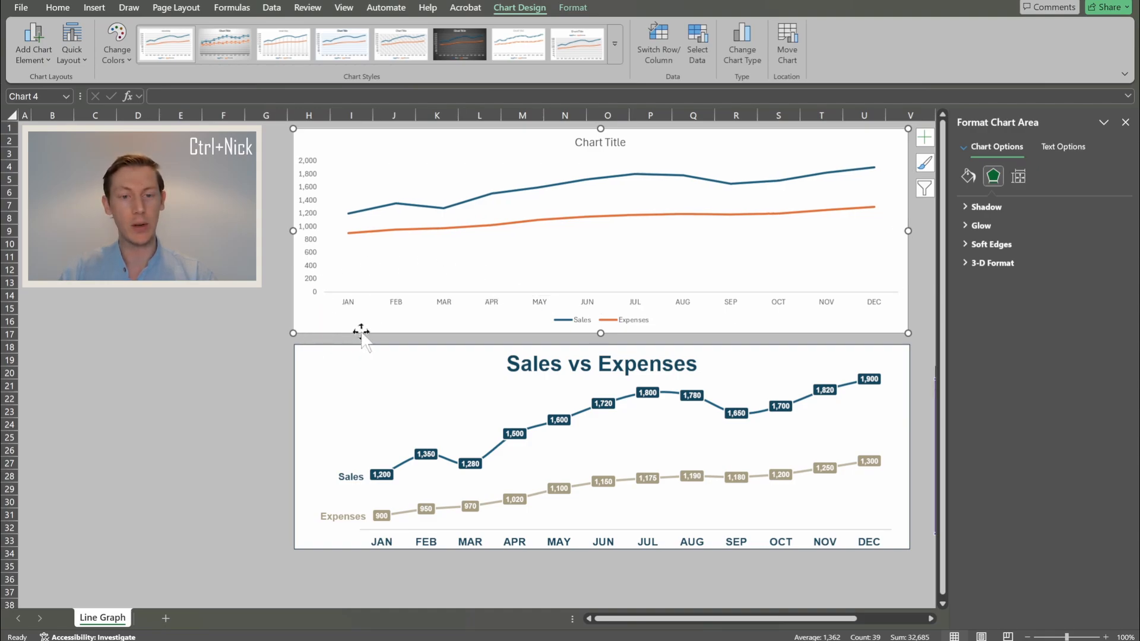
mouse_move(361, 330)
left_mouse_down()
mouse_move(309, 361)
mouse_move(333, 323)
mouse_move(371, 328)
left_mouse_up()
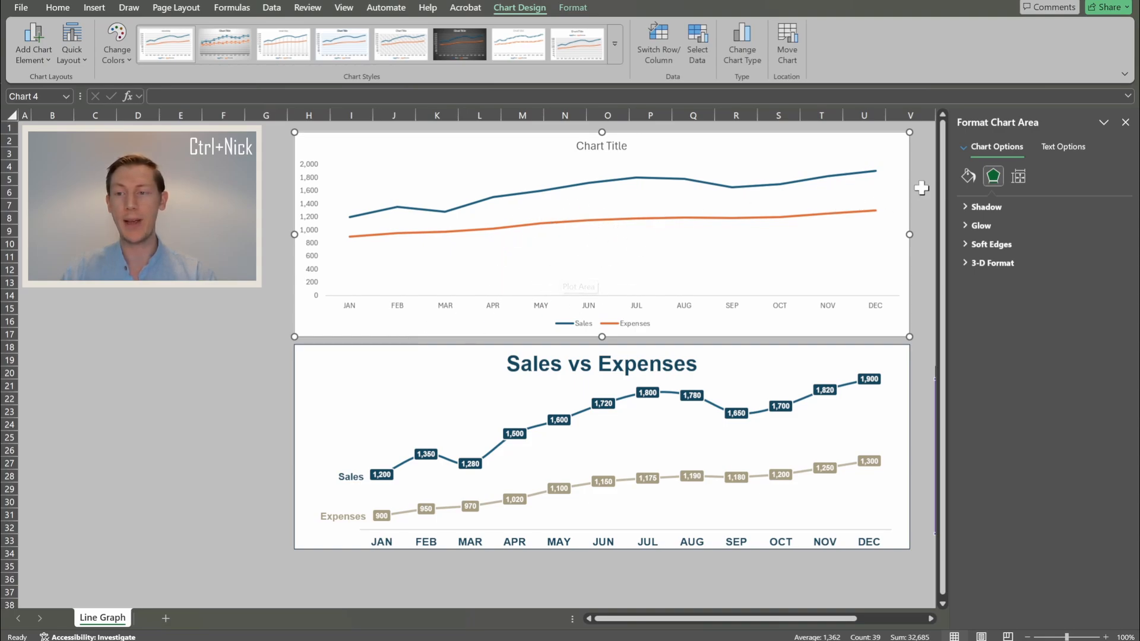
- Inspect the top chart's Properties settings for how it behaves with cells
left_click(1021, 179)
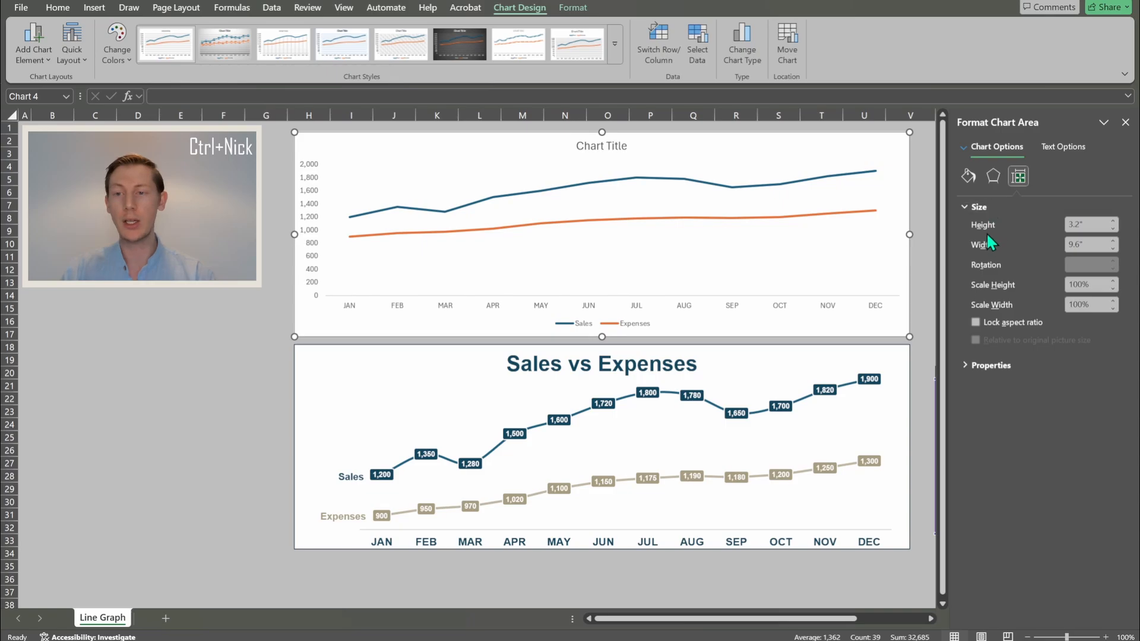
left_click(982, 369)
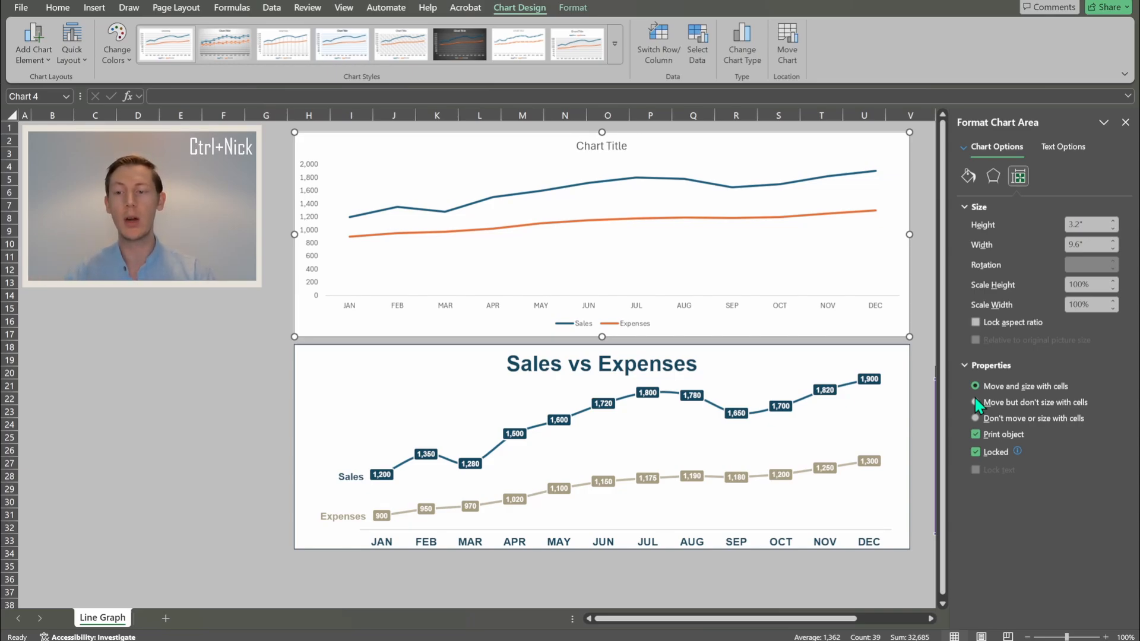
left_click(8, 206)
left_click(470, 111)
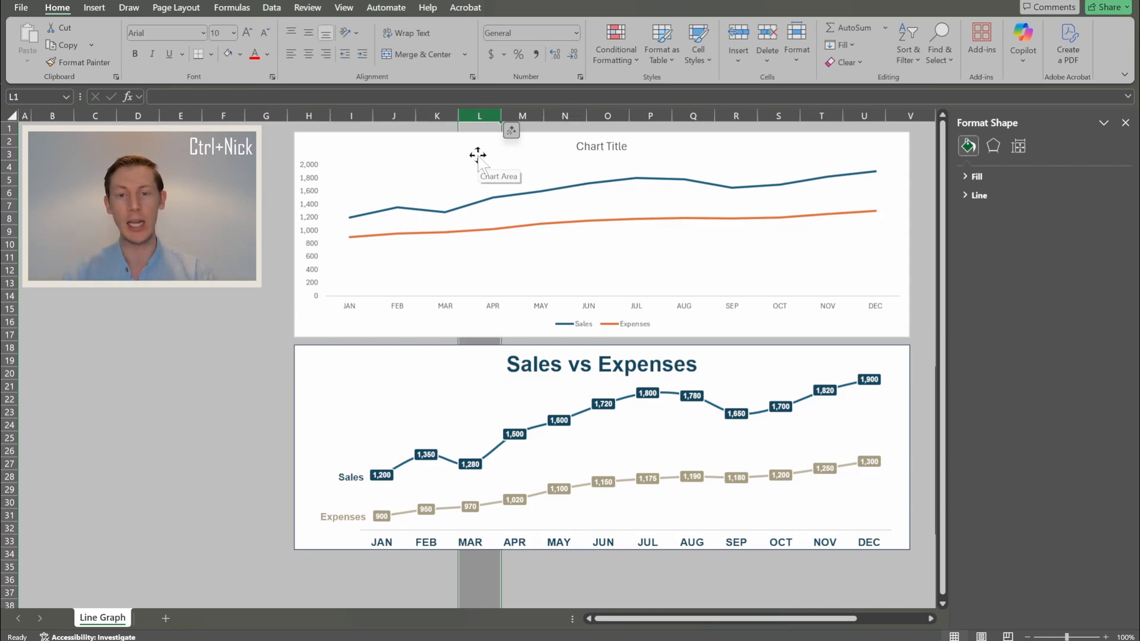
- Set the chart to Don't move or size with cells, test by widening column K, then undo
left_click(441, 136)
left_click(1018, 178)
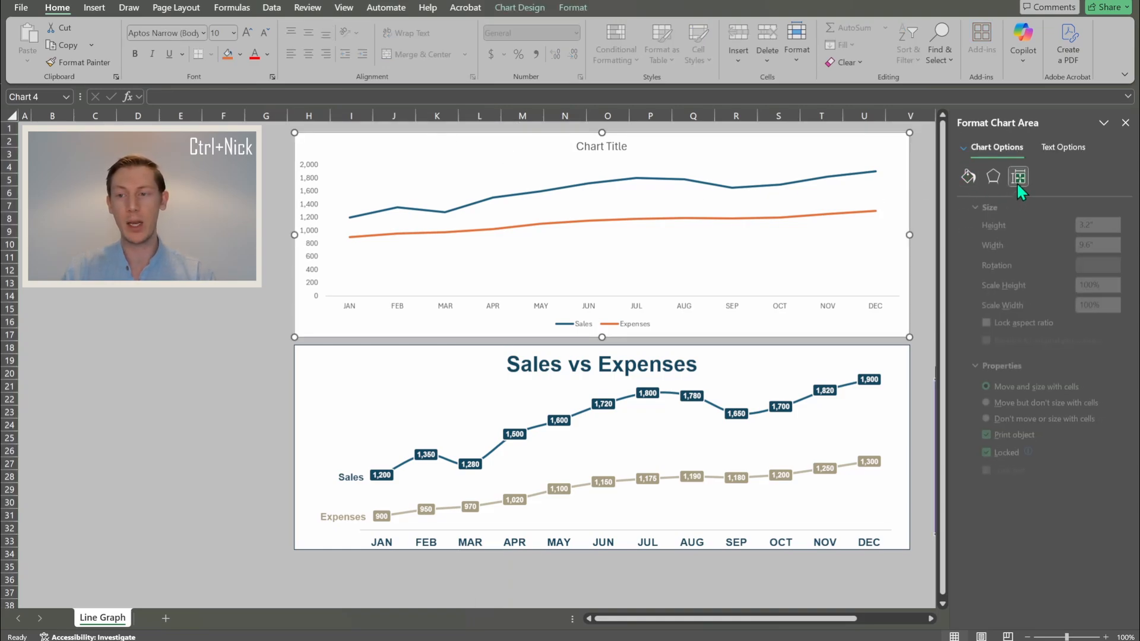
left_click(976, 420)
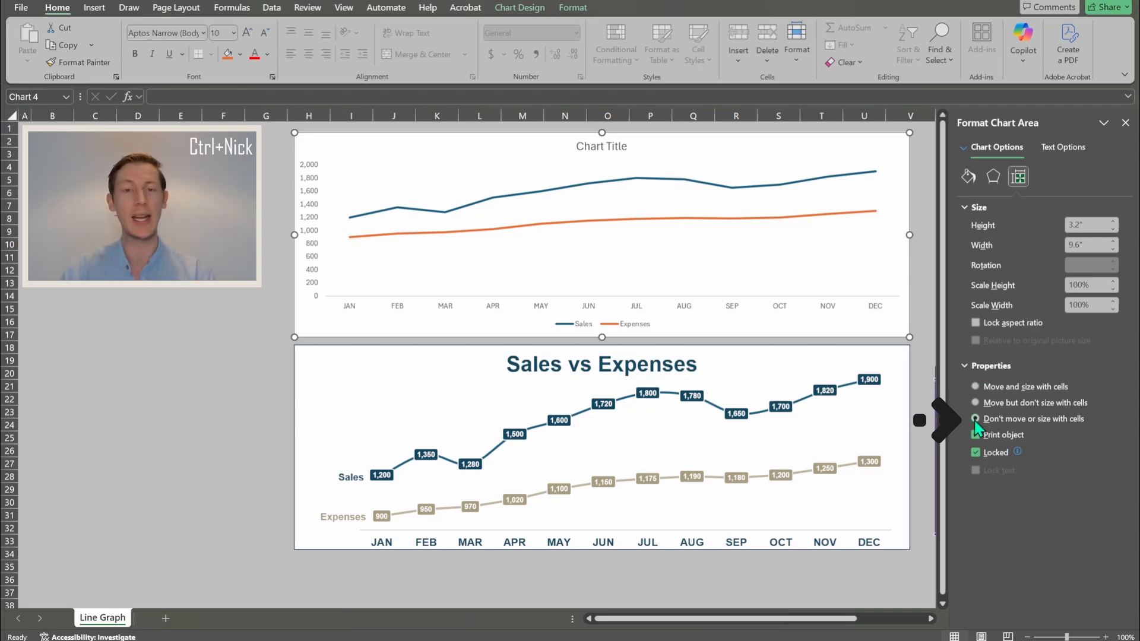
left_click(444, 115)
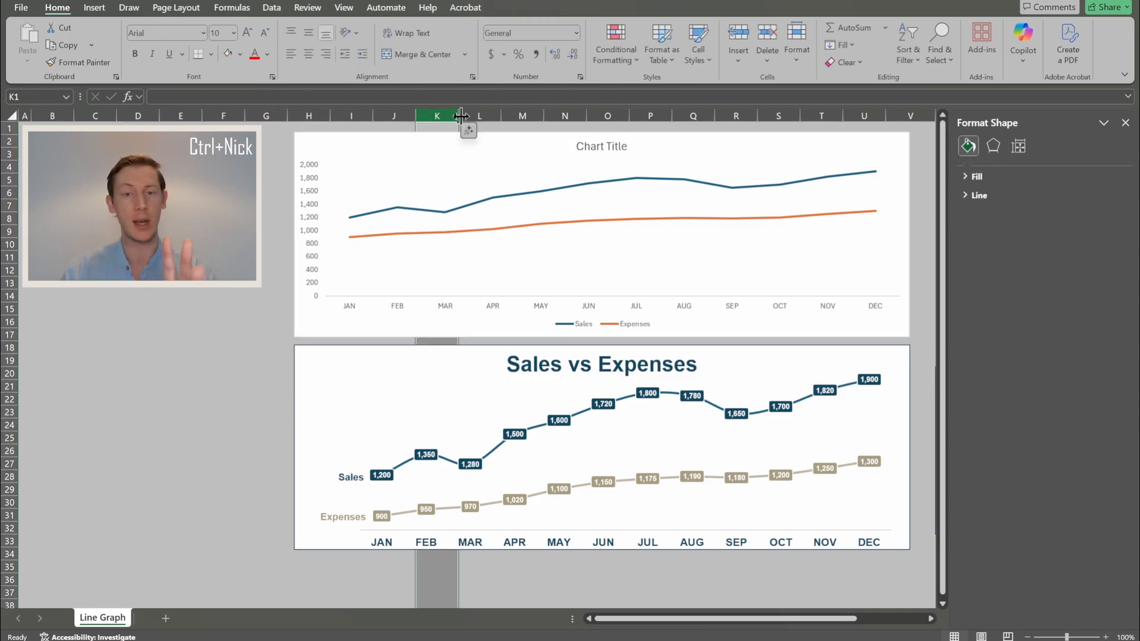
left_click_drag(460, 115, 851, 156)
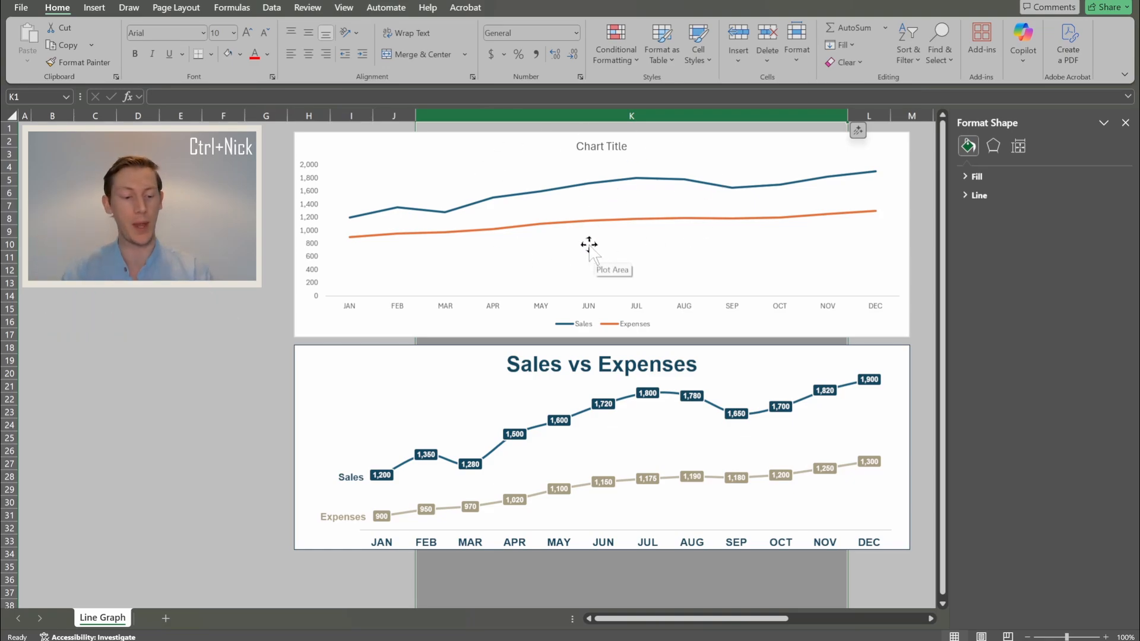
key("ctrl+z")
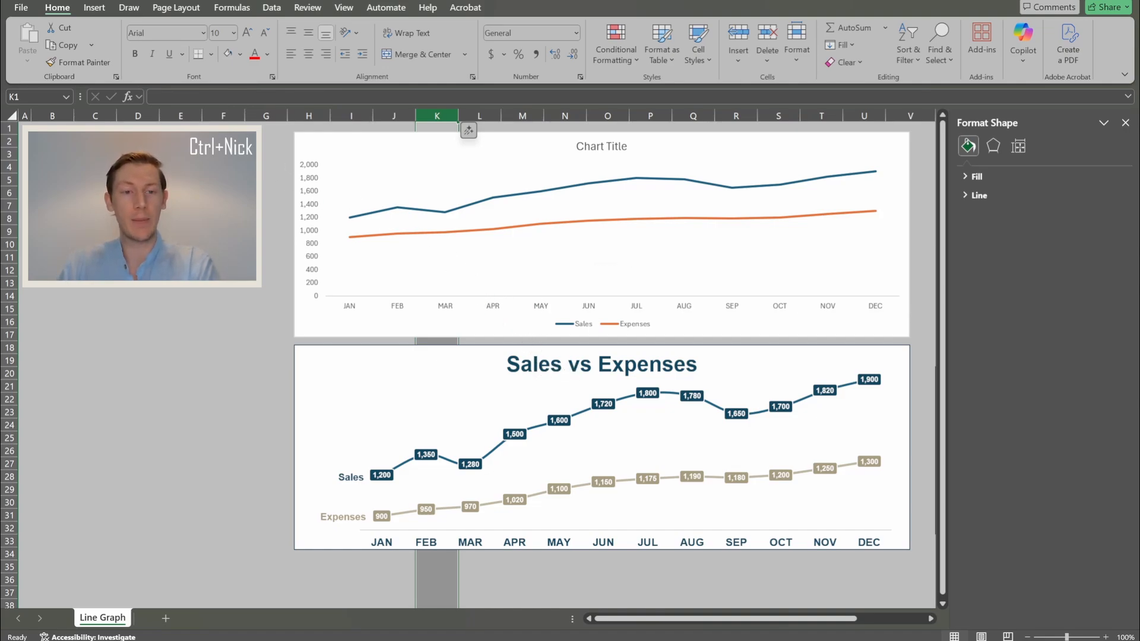
left_click(225, 155)
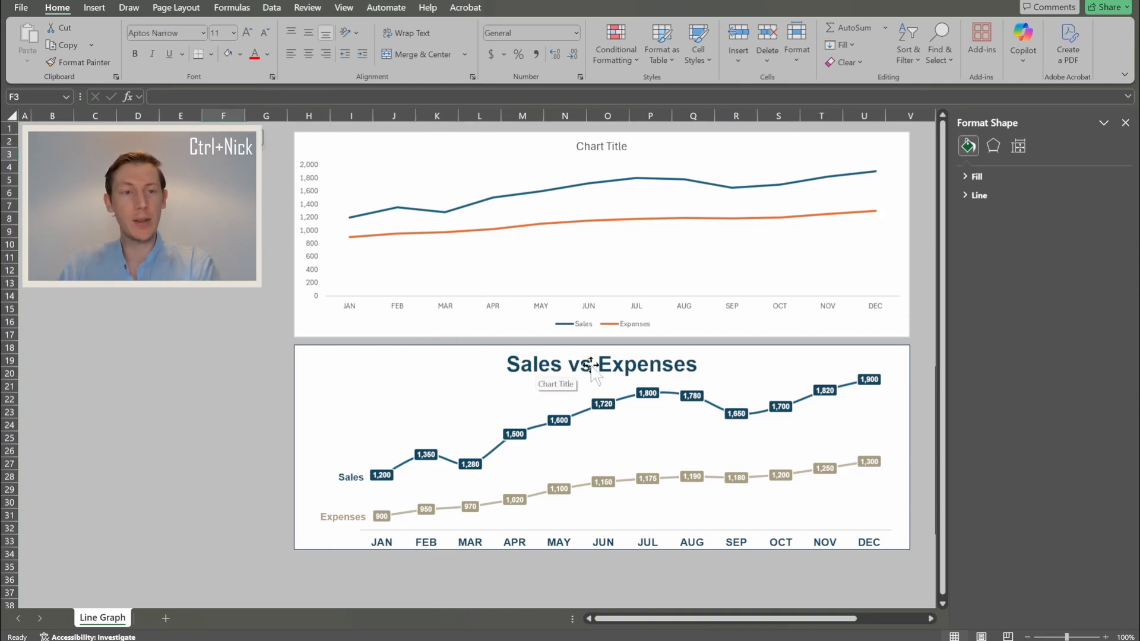
left_click(591, 364)
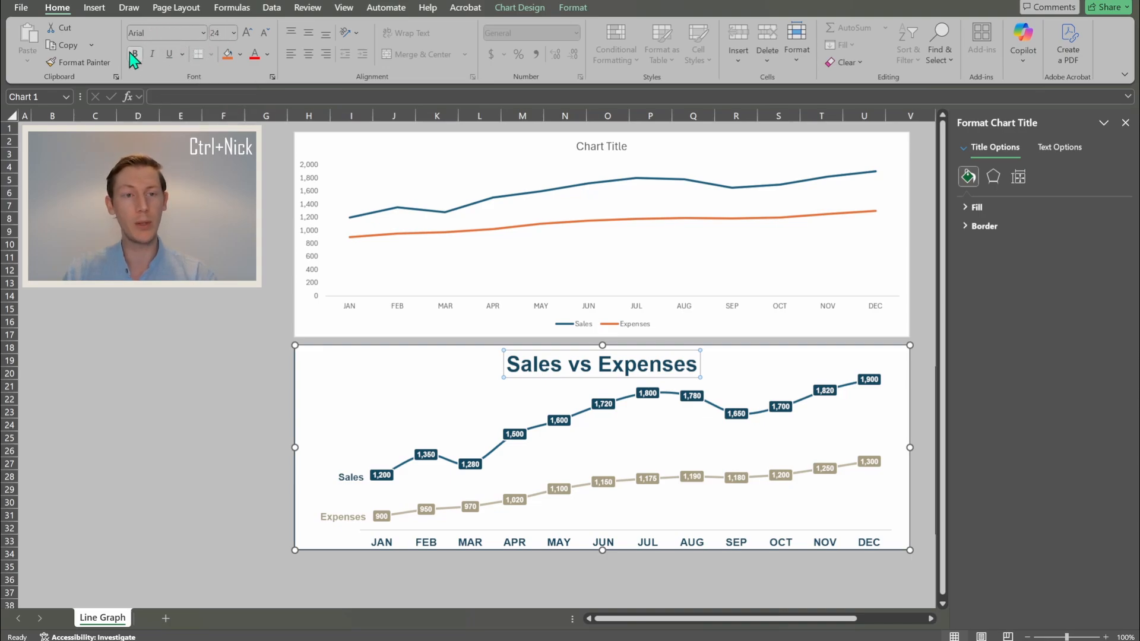
left_click(268, 55)
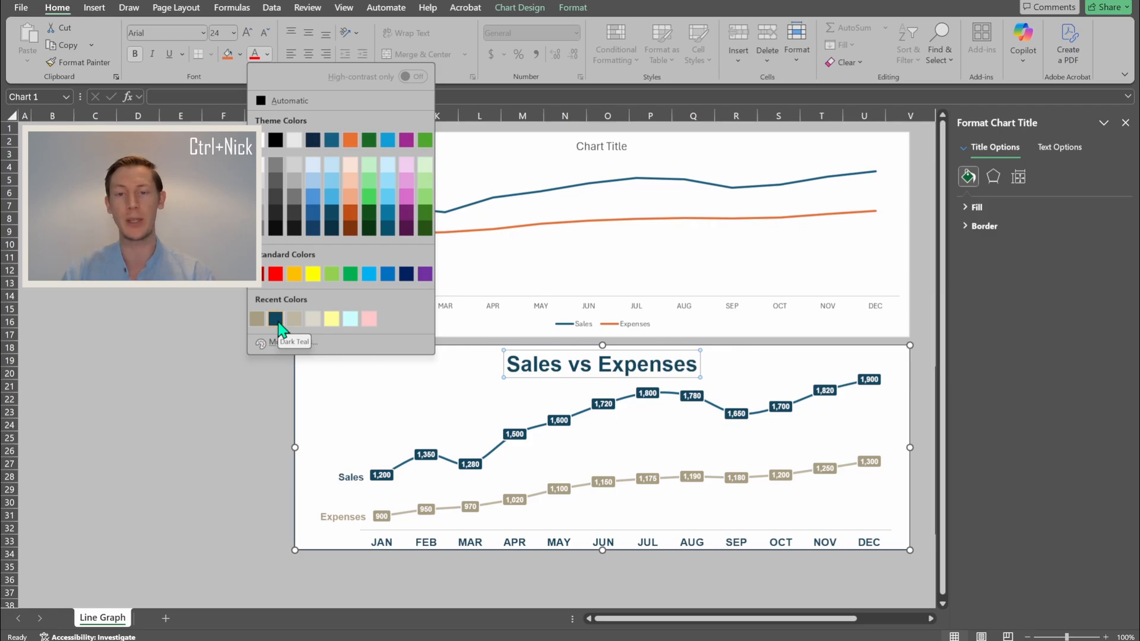
left_click(597, 144)
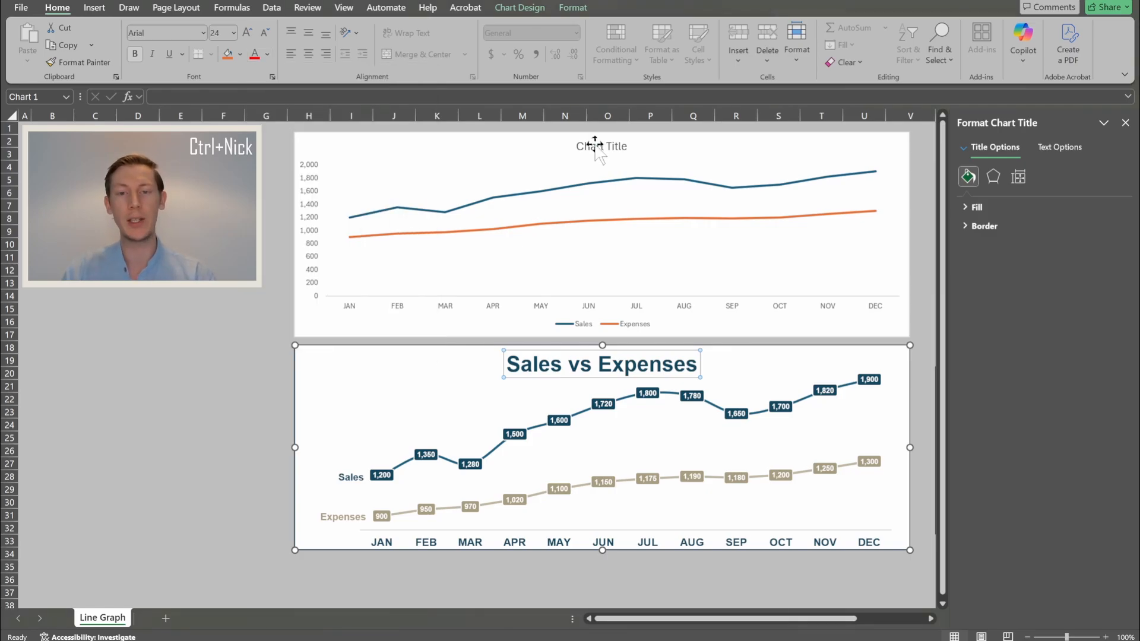
- Replace the top chart's 'Chart Title' placeholder with 'Sales vs Expenses'
left_click(596, 145)
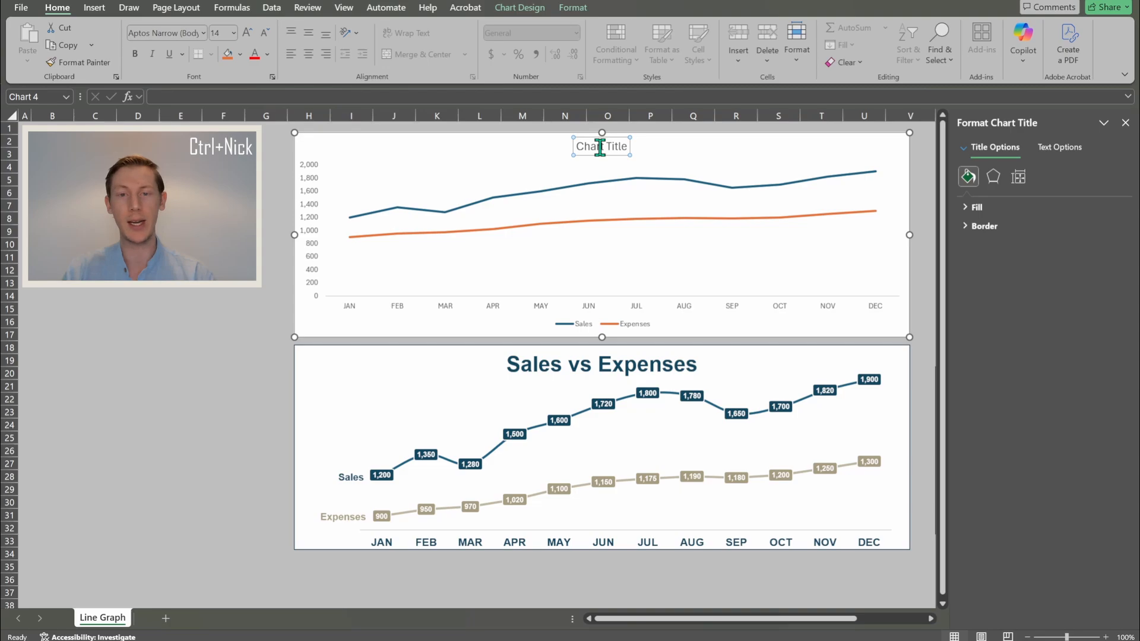
triple_click(593, 145)
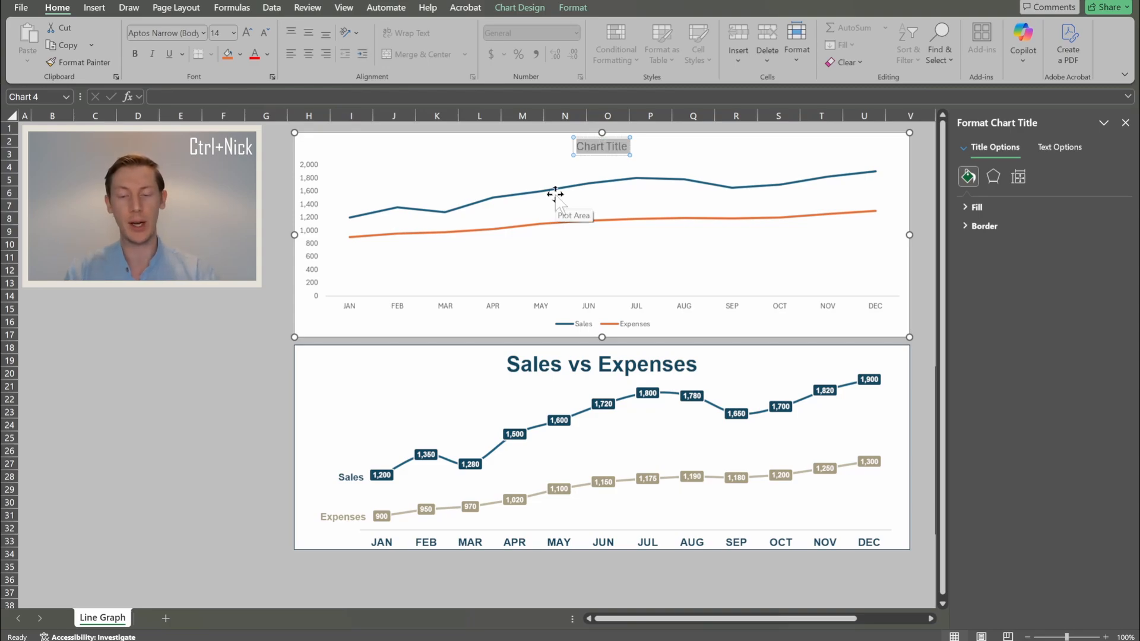
type("Sales")
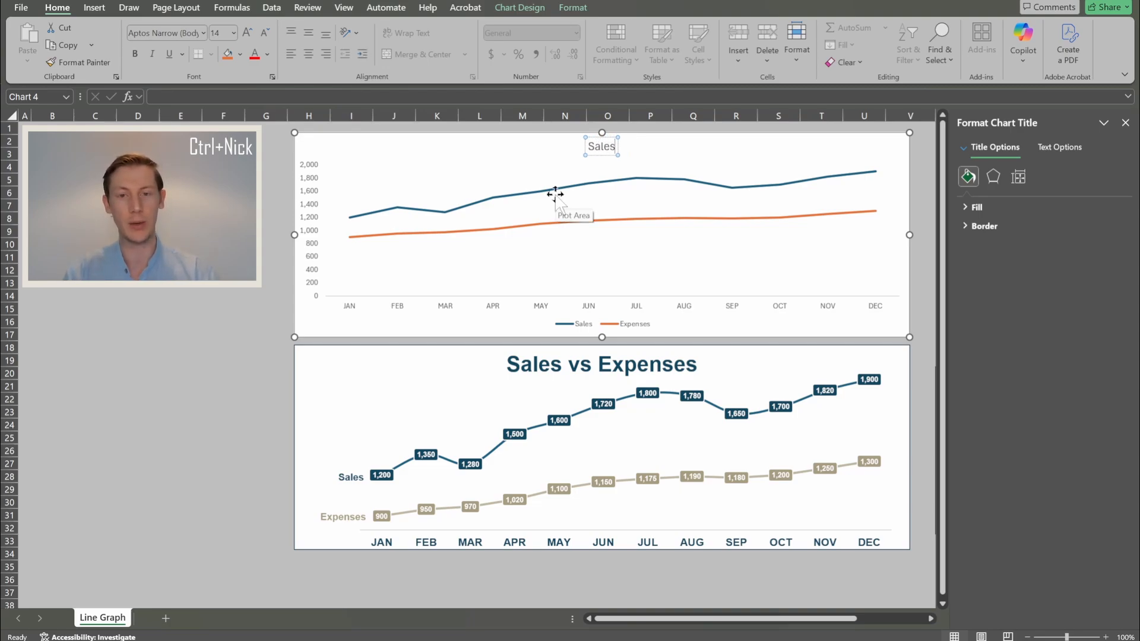
type(" vs Expenses")
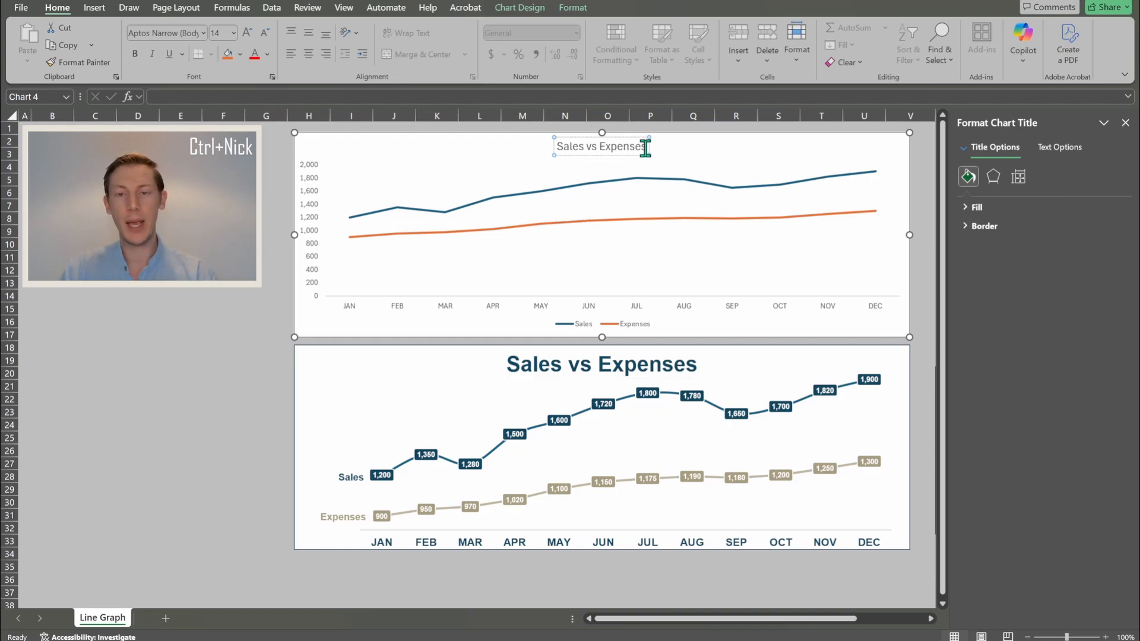
left_click_drag(649, 146, 570, 148)
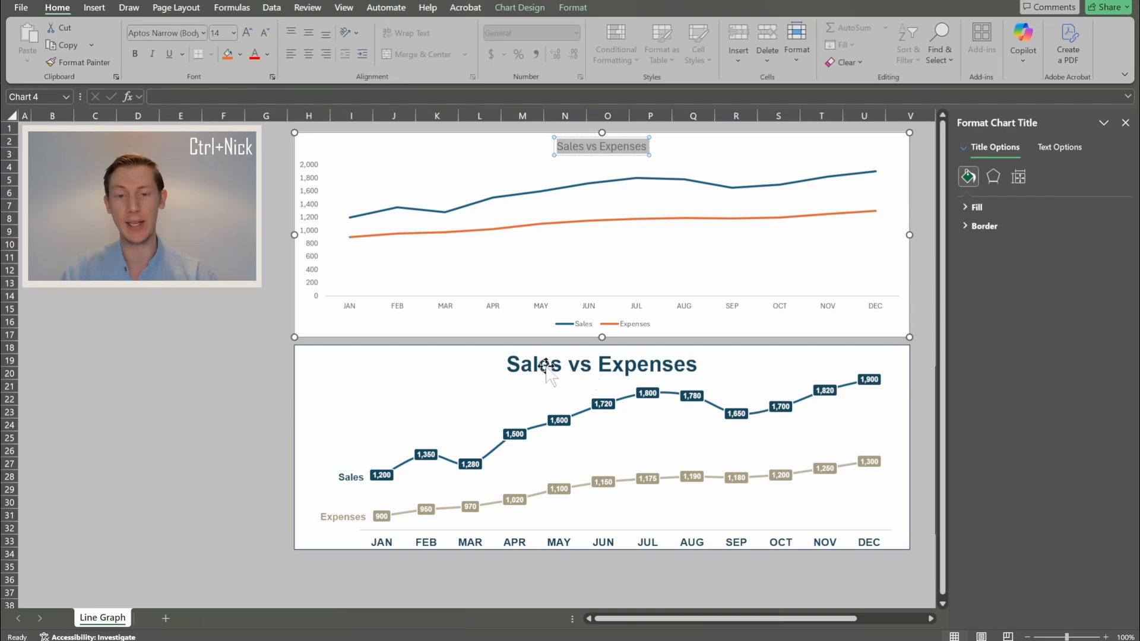
- Format the title as bold Arial 24 pt in Dark Teal
left_click(147, 32)
type("Arial")
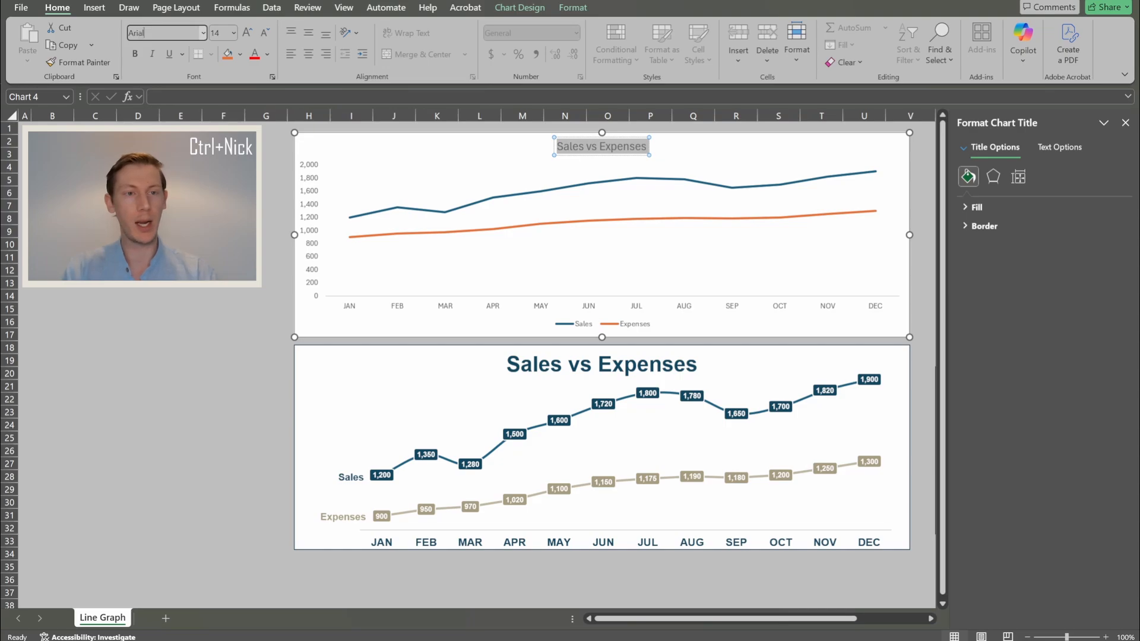
key("Return")
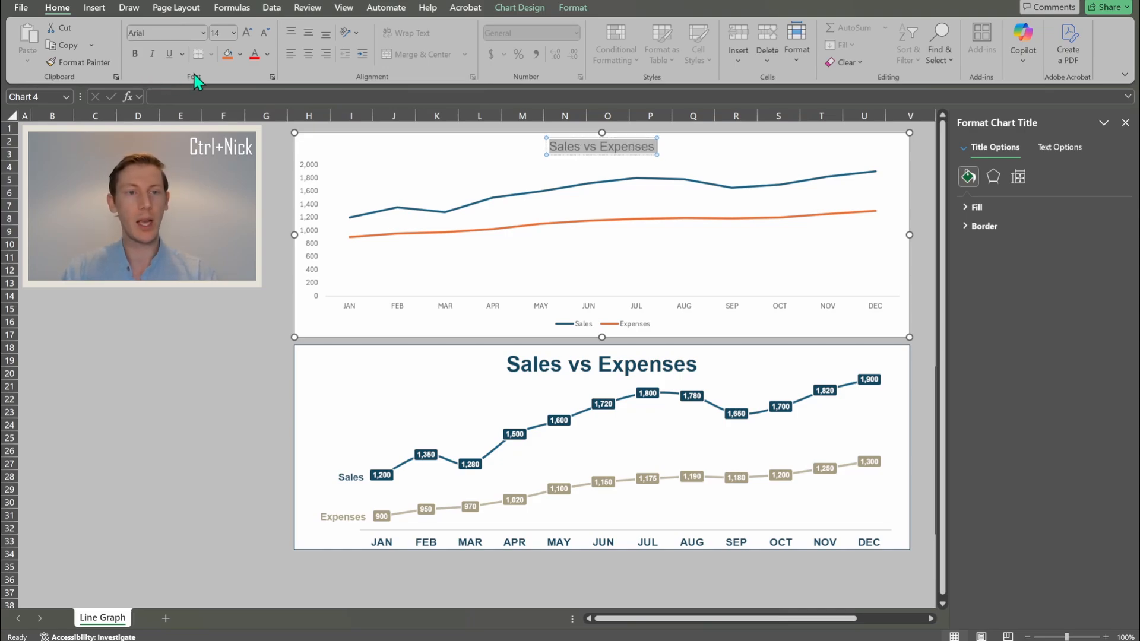
left_click(217, 33)
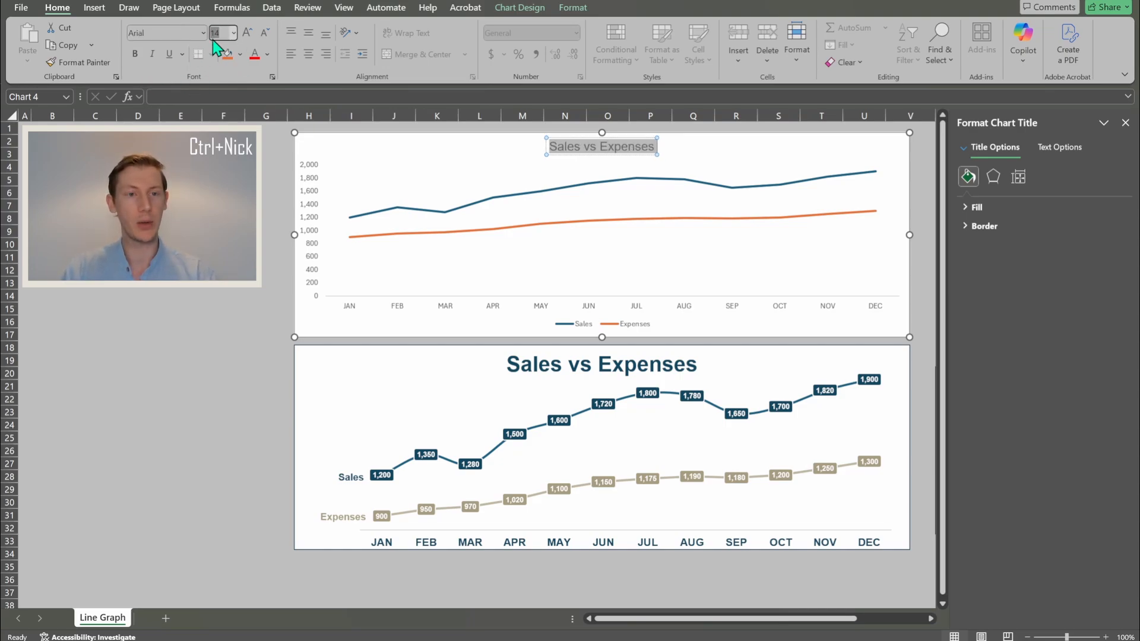
type("24")
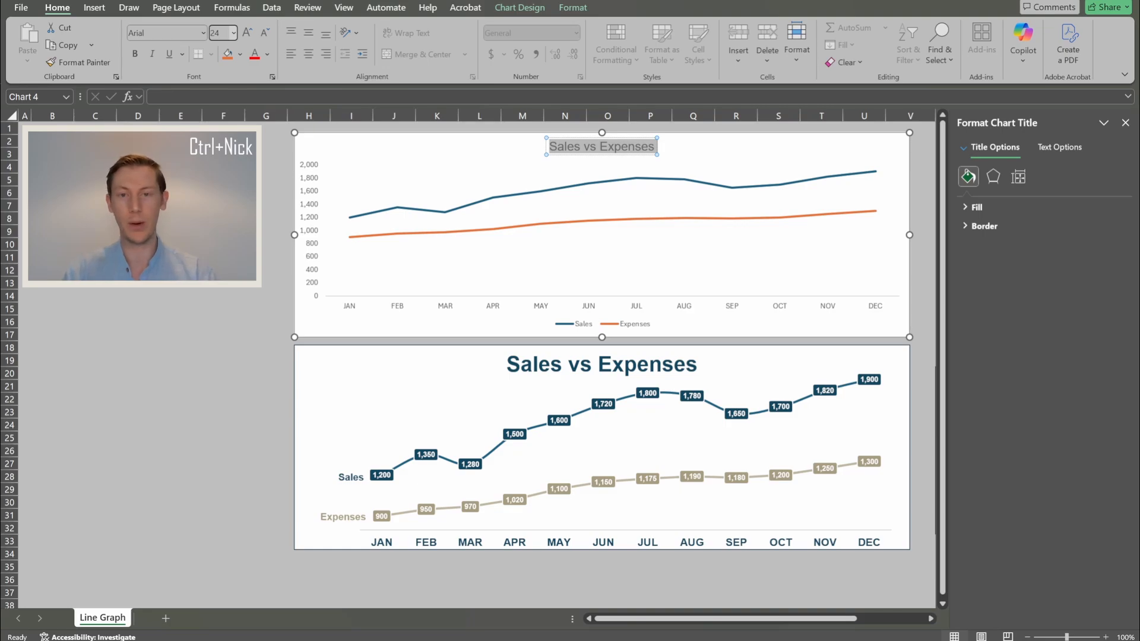
key("Return")
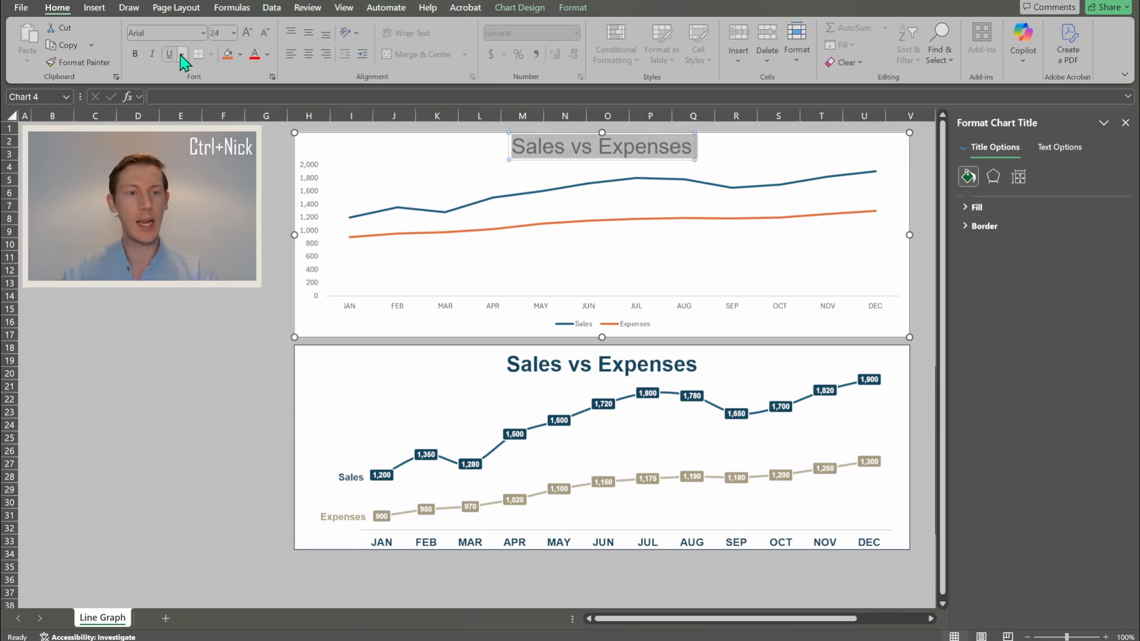
left_click(133, 56)
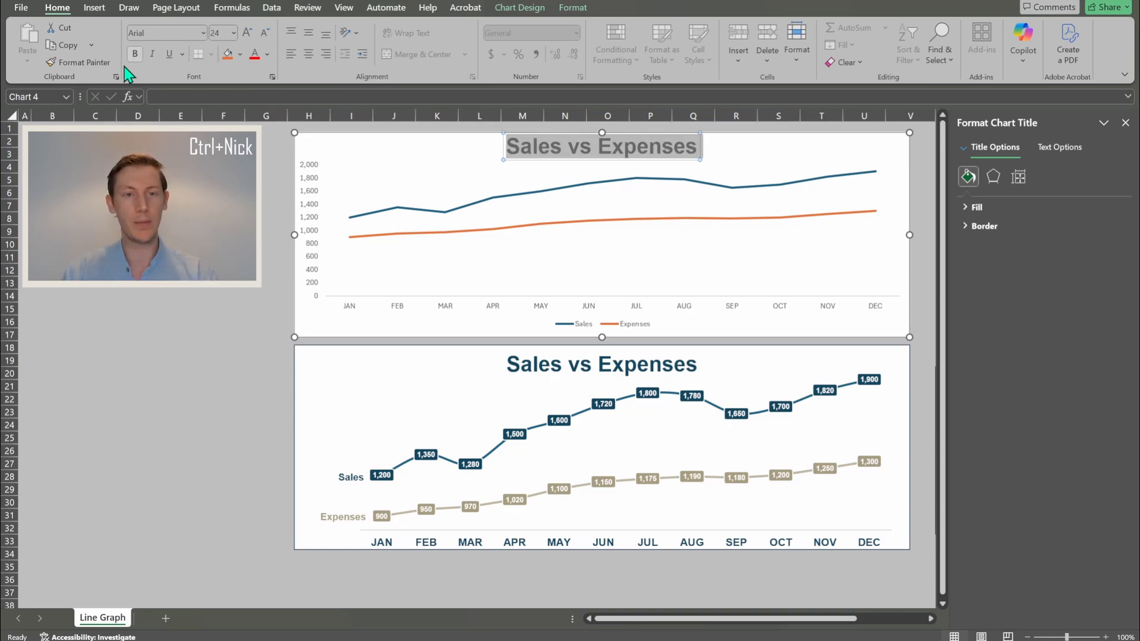
left_click(268, 54)
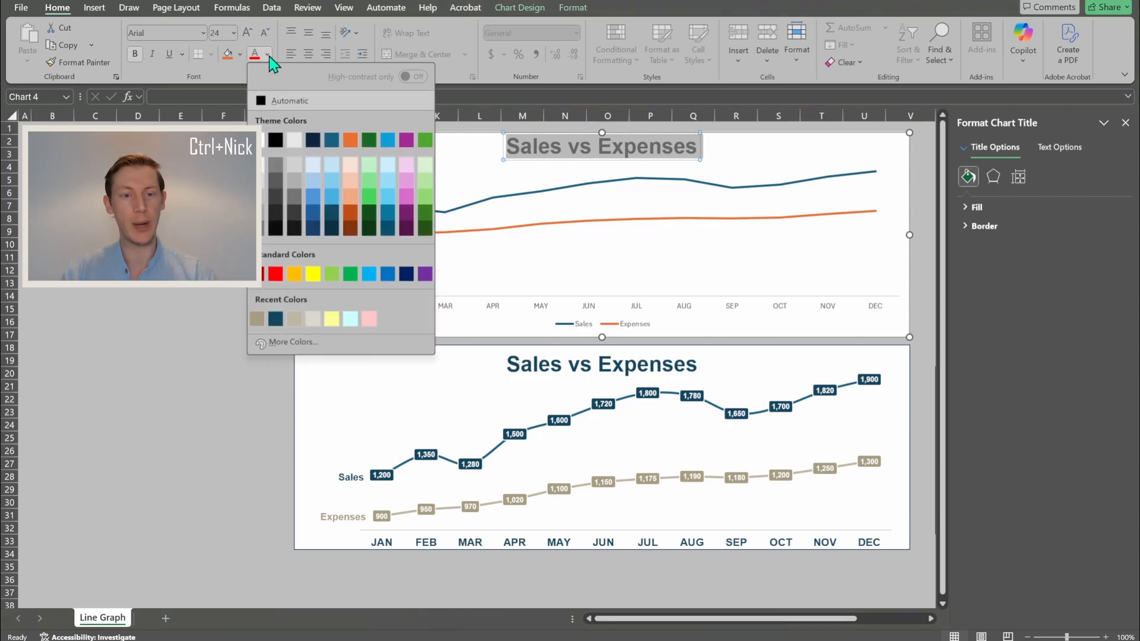
left_click(276, 323)
left_click(145, 310)
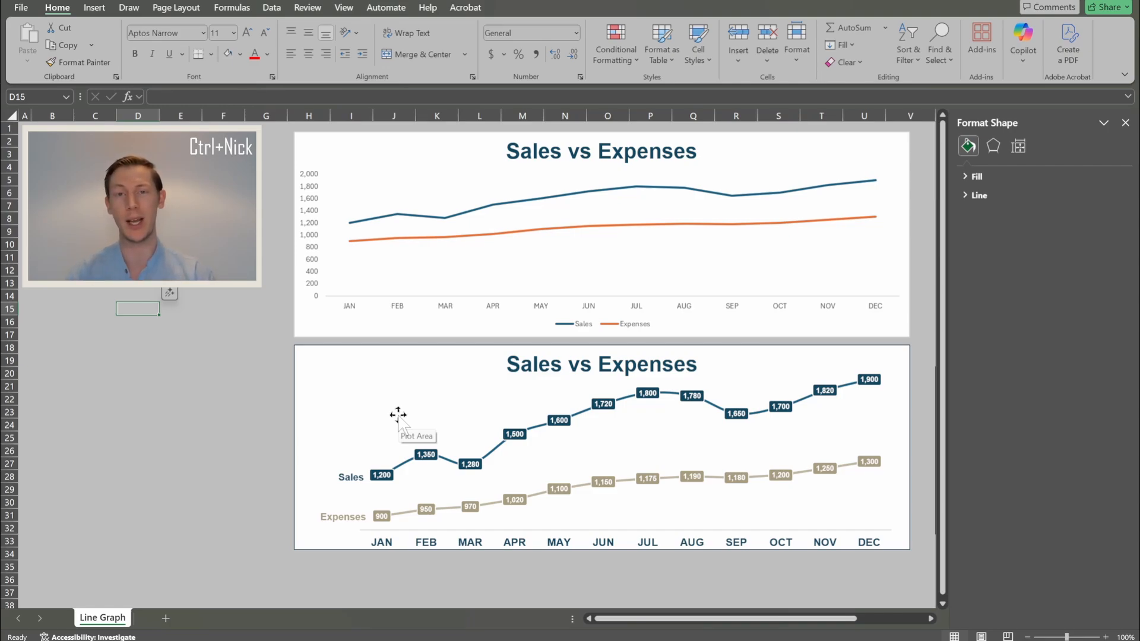
- Delete the top chart's legend and confirm Legend stays unchecked in Chart Elements
left_click(586, 326)
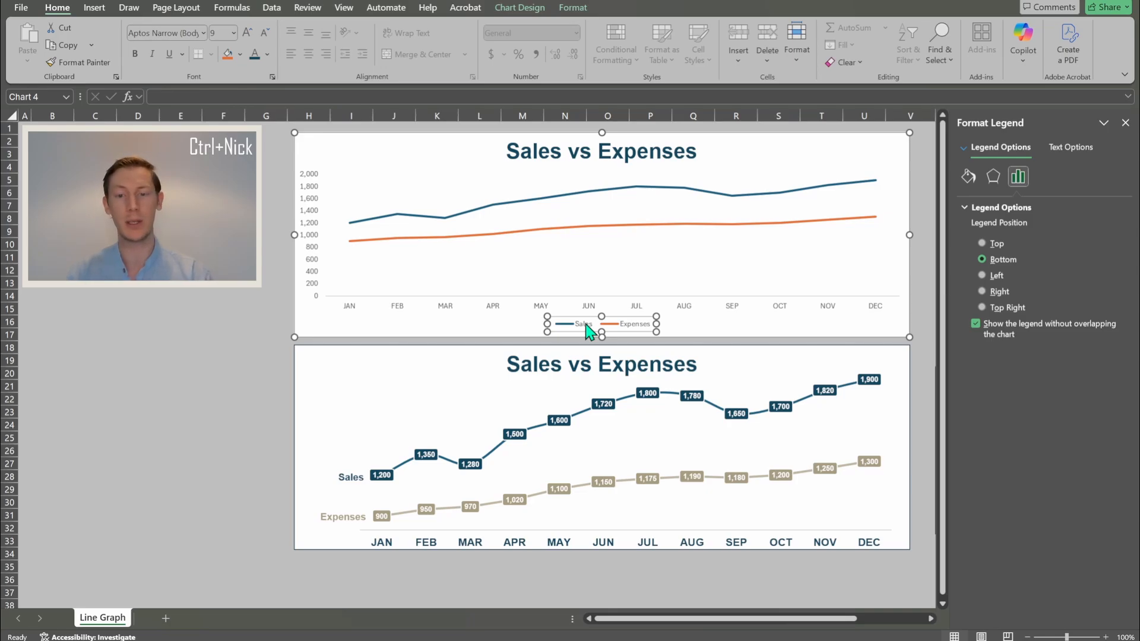
key("Delete")
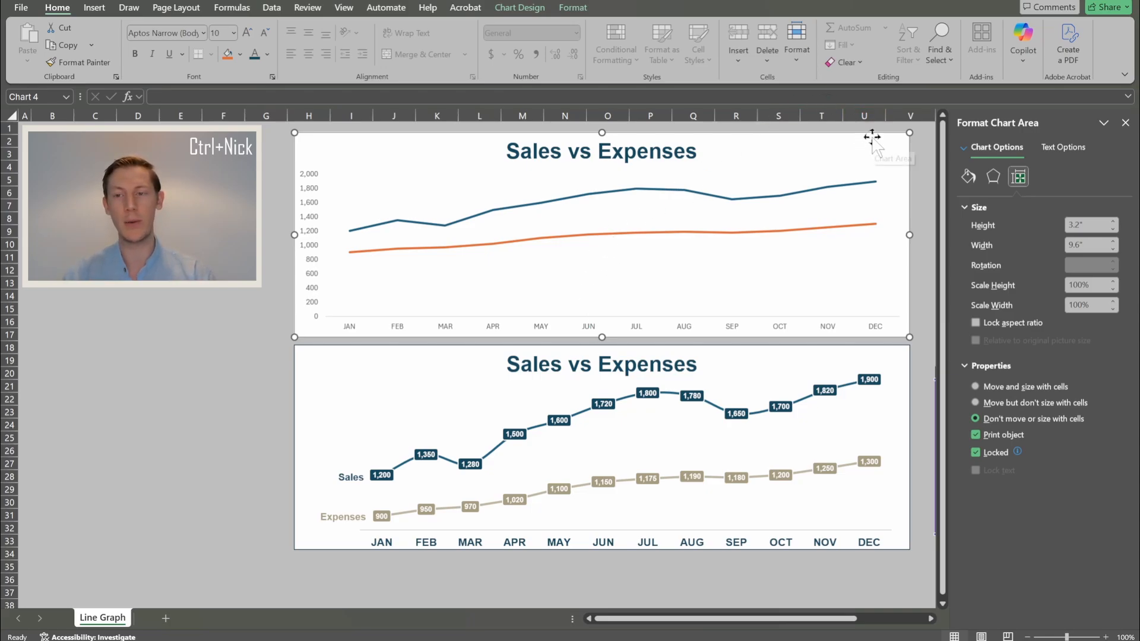
left_click_drag(840, 619, 876, 625)
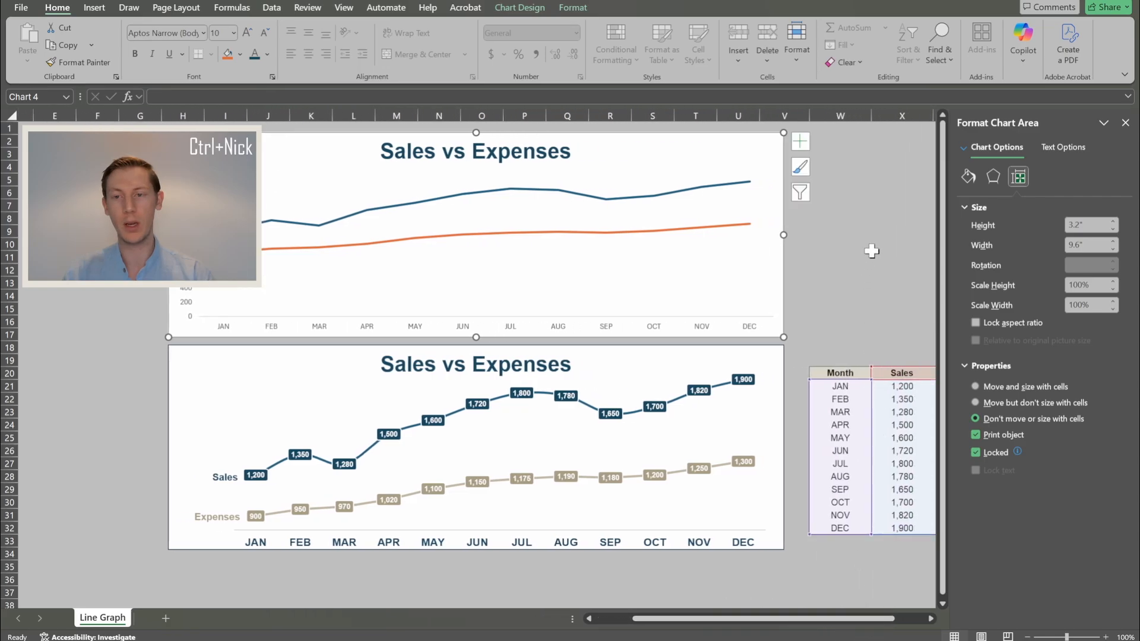
left_click(800, 144)
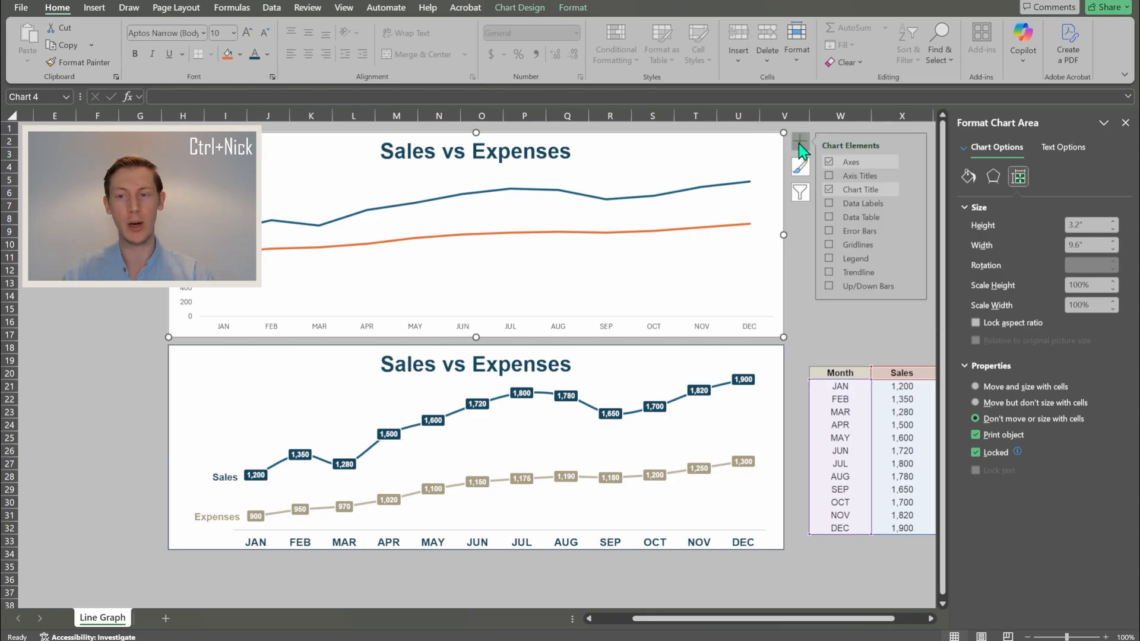
left_click(830, 258)
left_click(796, 244)
left_click_drag(769, 619, 700, 624)
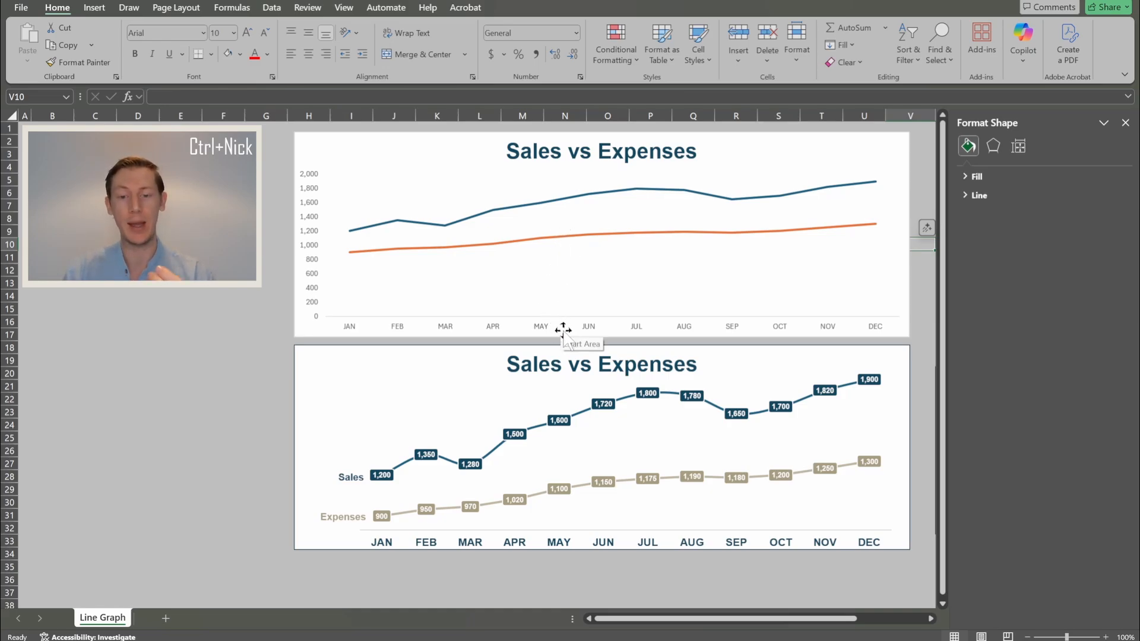
- Make the top chart's JAN–DEC axis labels bold Arial 12 pt, matching the reference
left_click(517, 545)
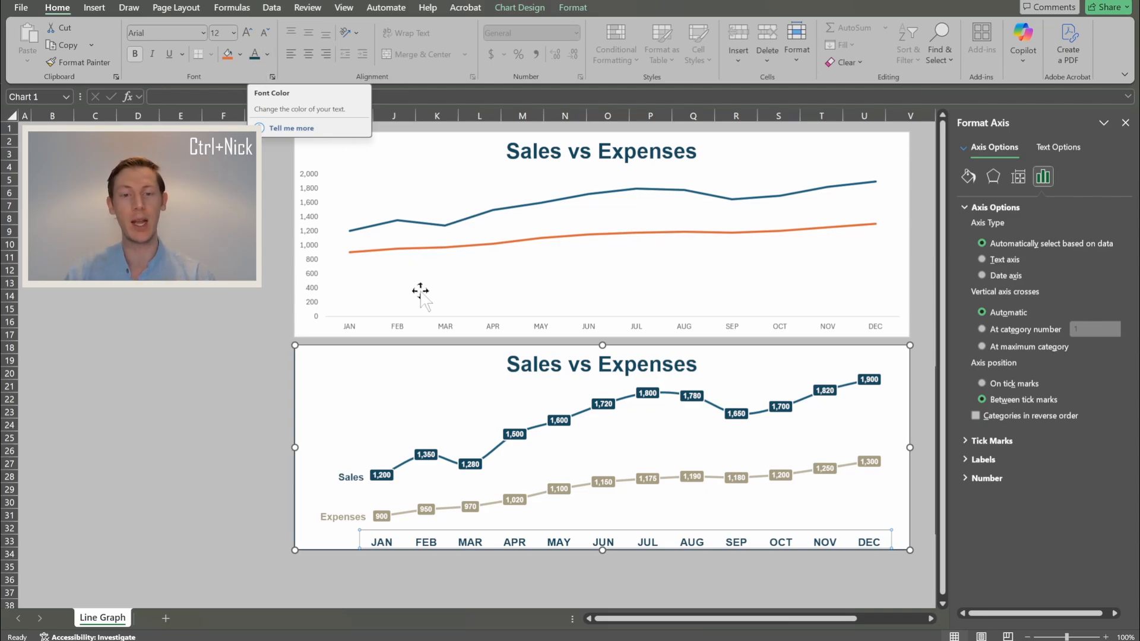
left_click(446, 333)
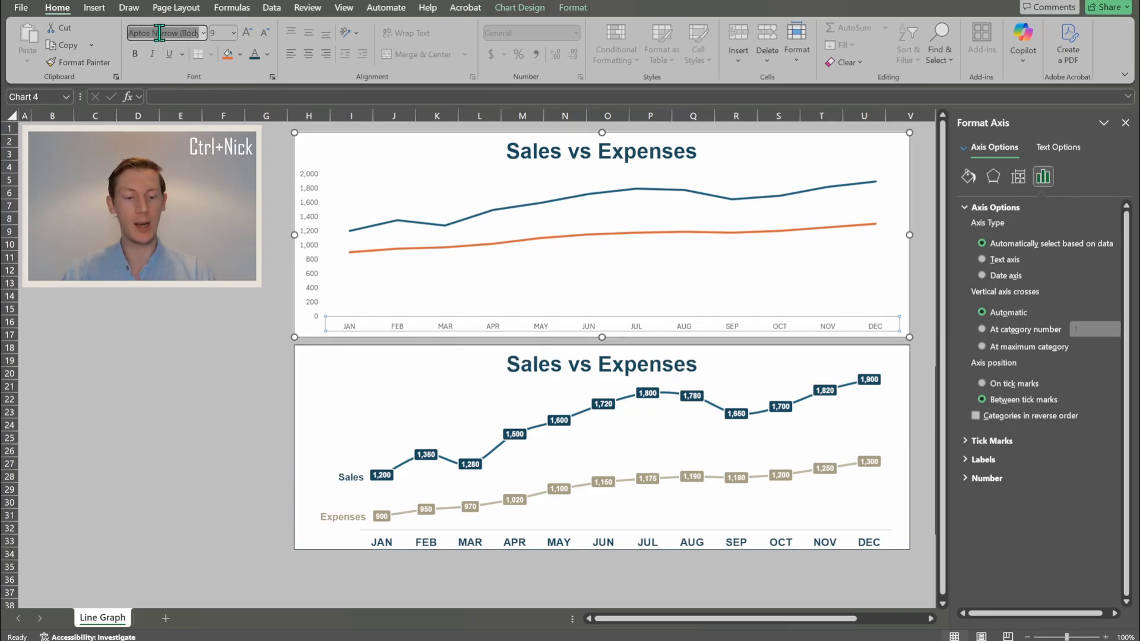
type("Arial")
key("Tab")
type("12")
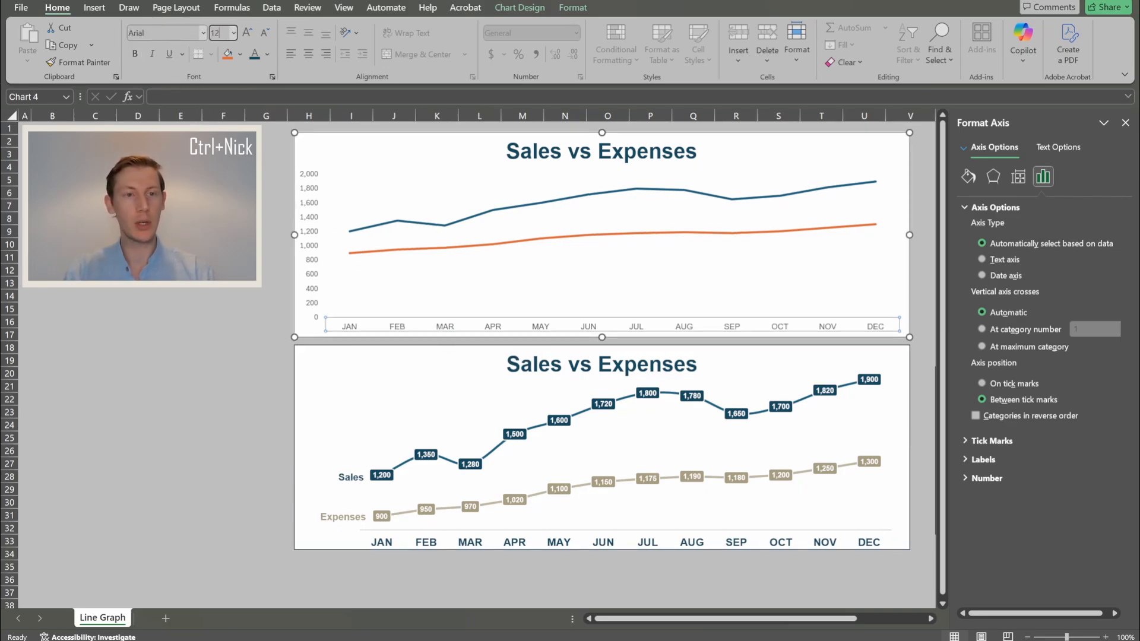
key("Return")
left_click(135, 54)
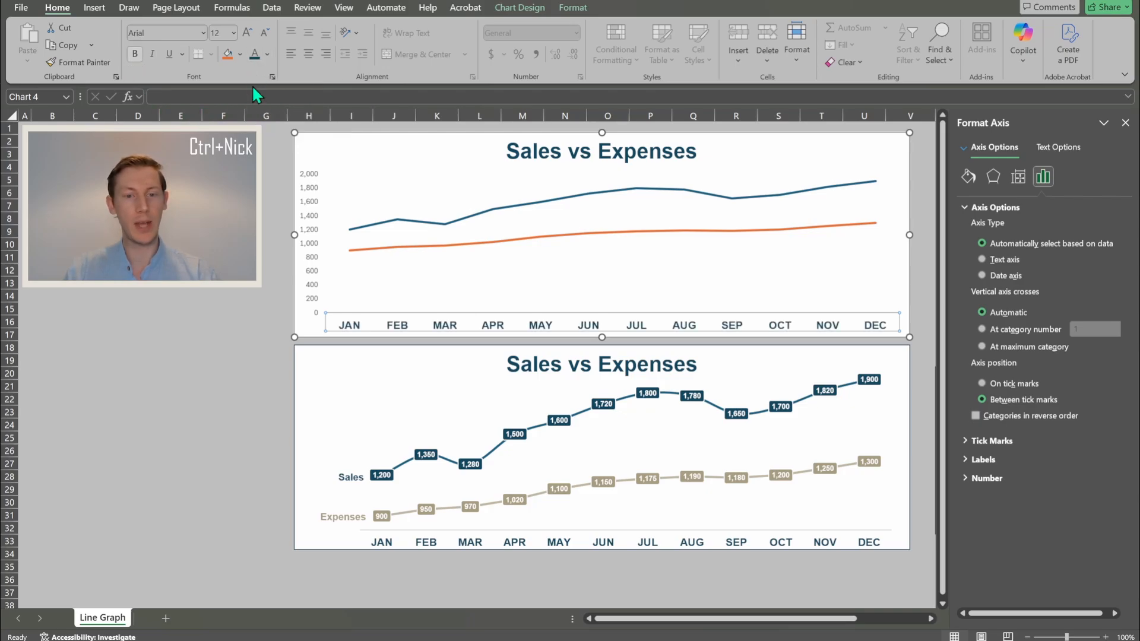
left_click(224, 306)
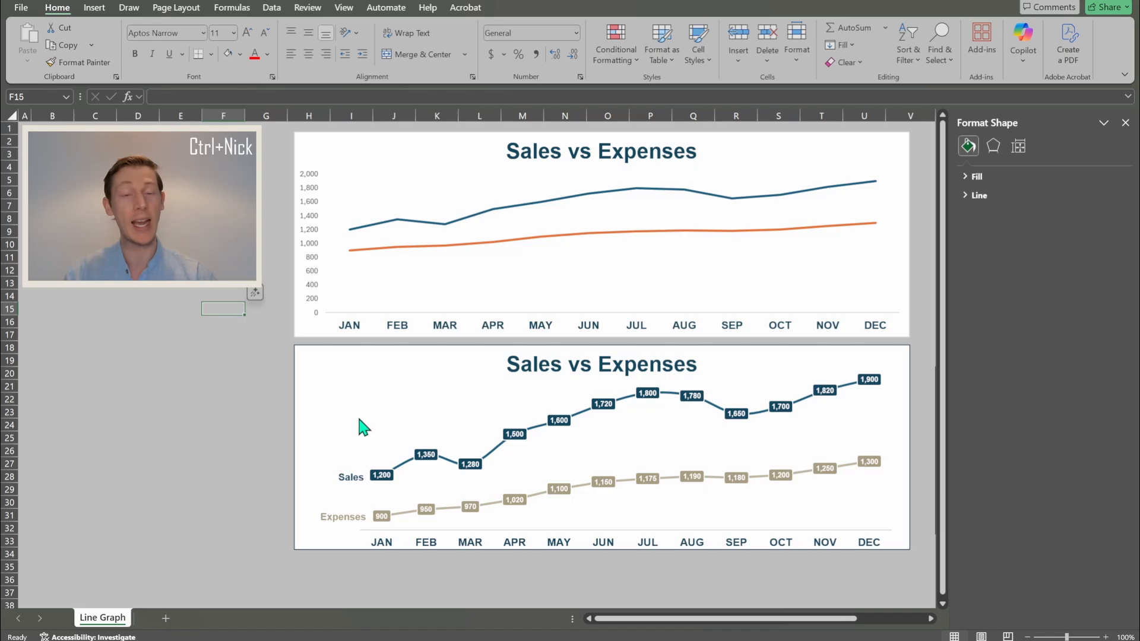
- Set the lower chart's value axis Minimum bound to 800
left_click(359, 426)
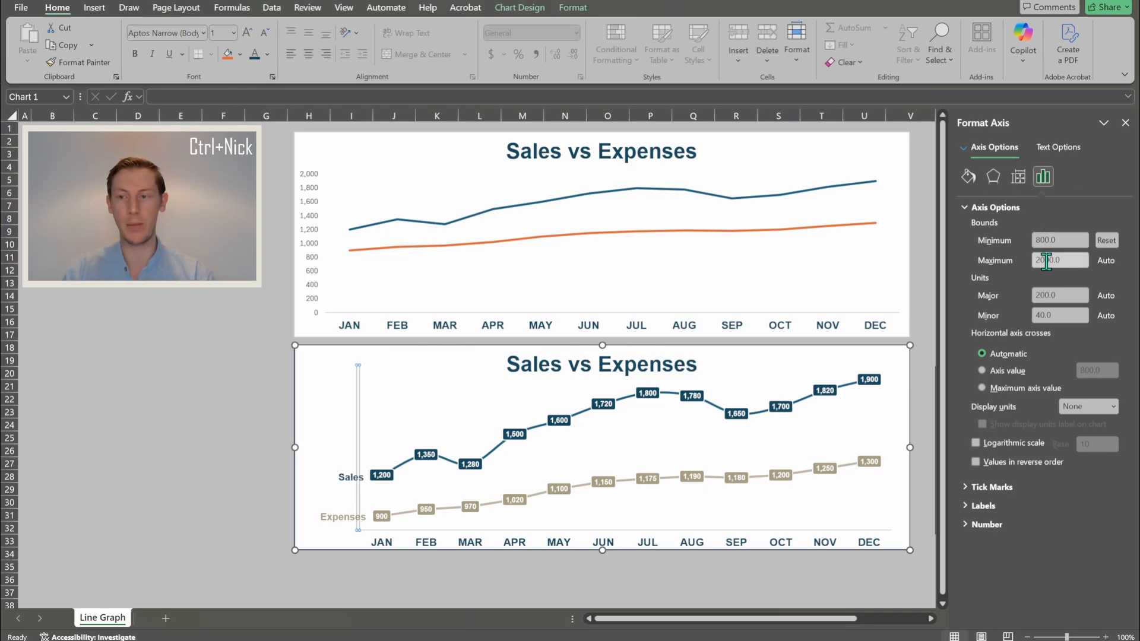
left_click(1107, 240)
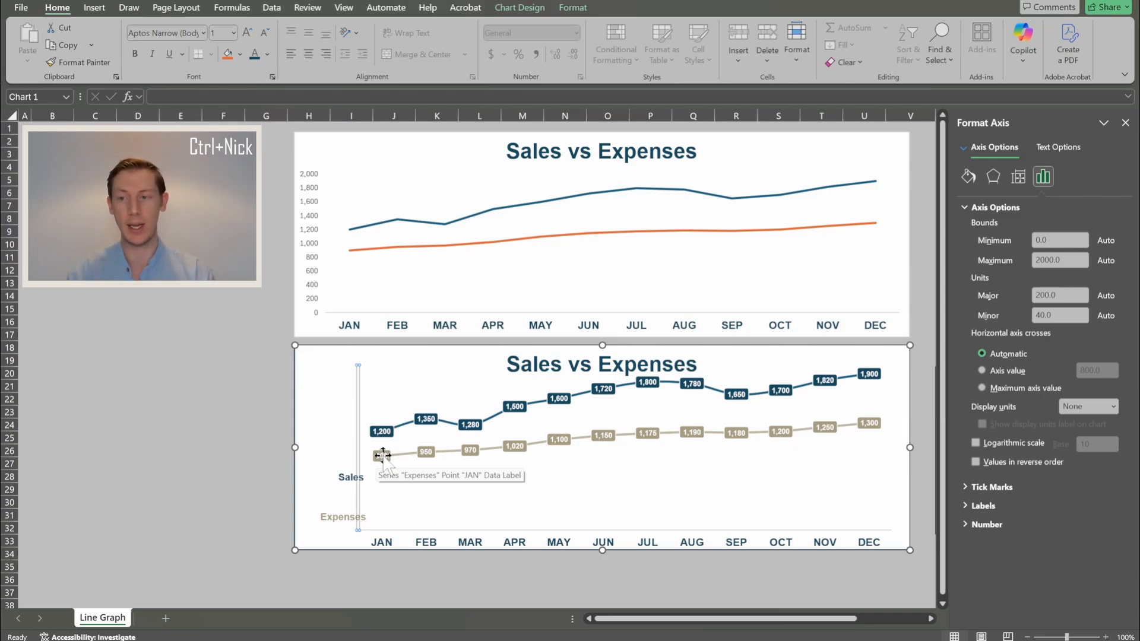
double_click(1046, 240)
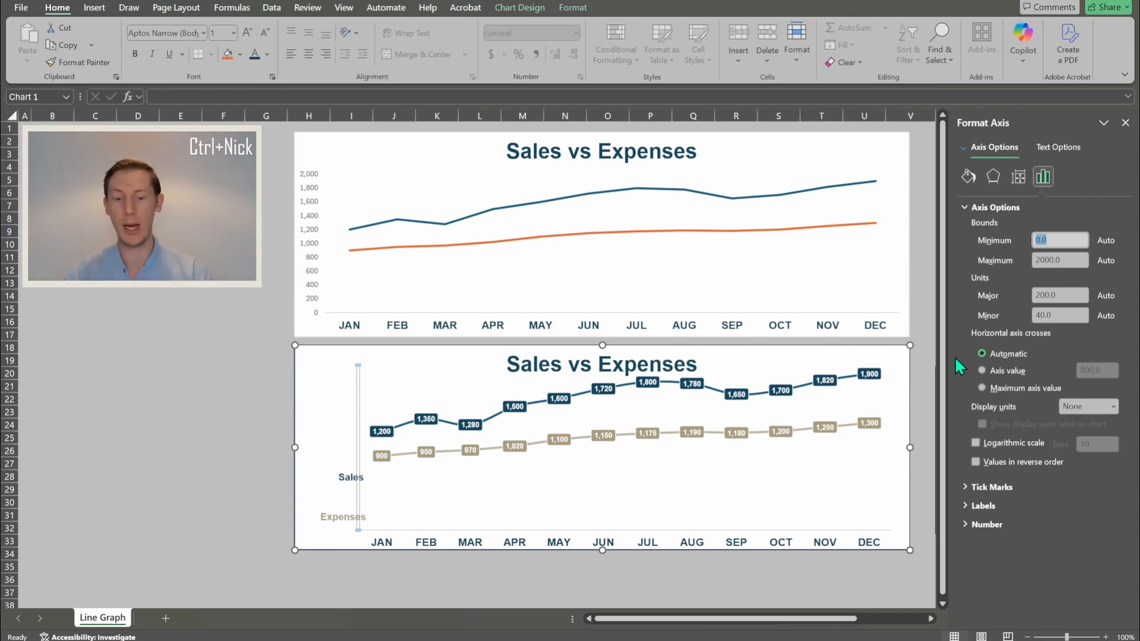
type("800")
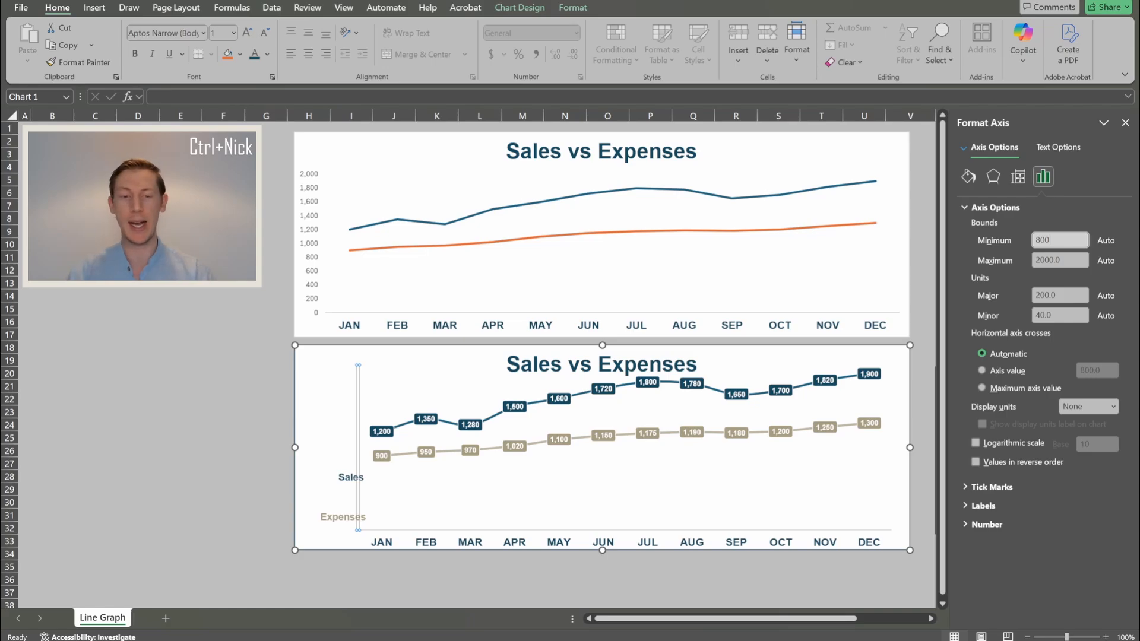
key("Return")
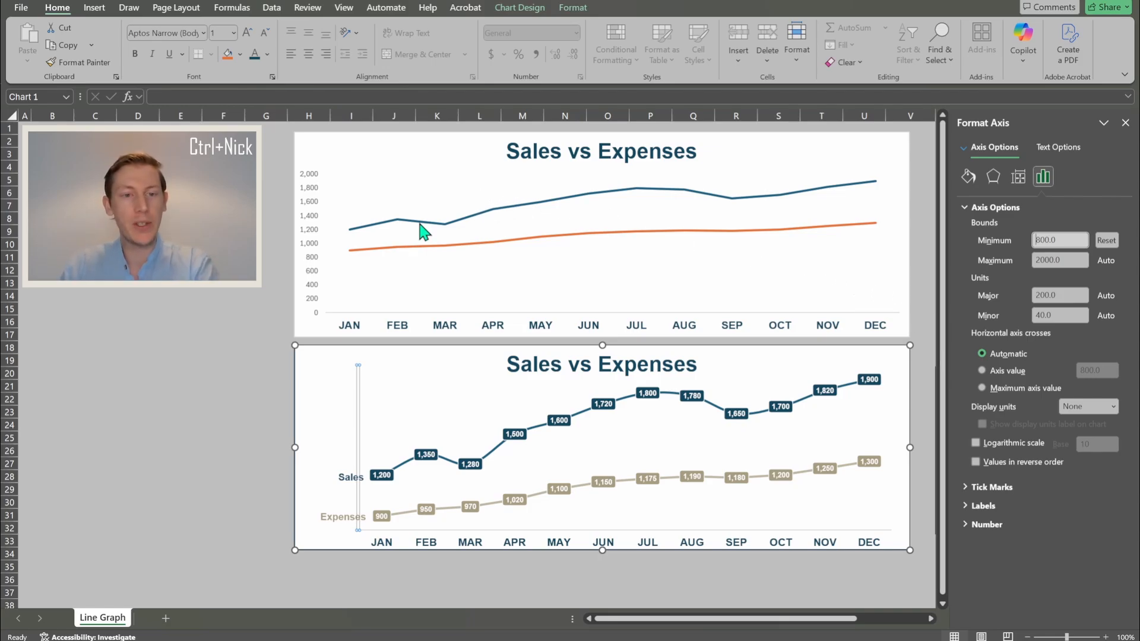
- Shrink the top chart's value axis labels to font size 1 and colour them white
left_click(310, 228)
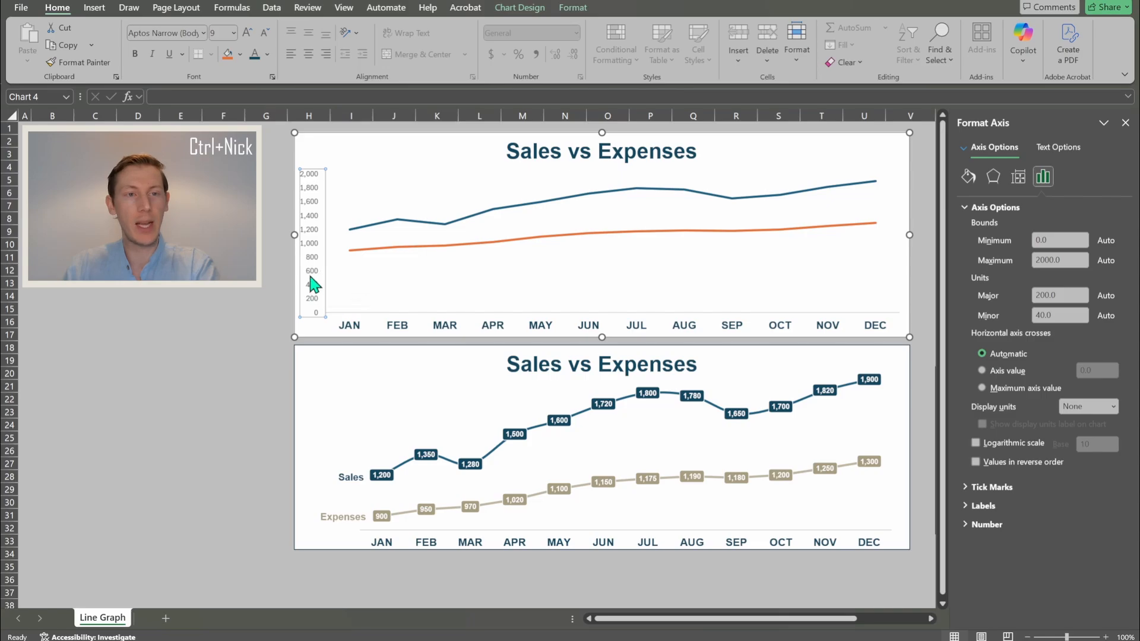
left_click(218, 31)
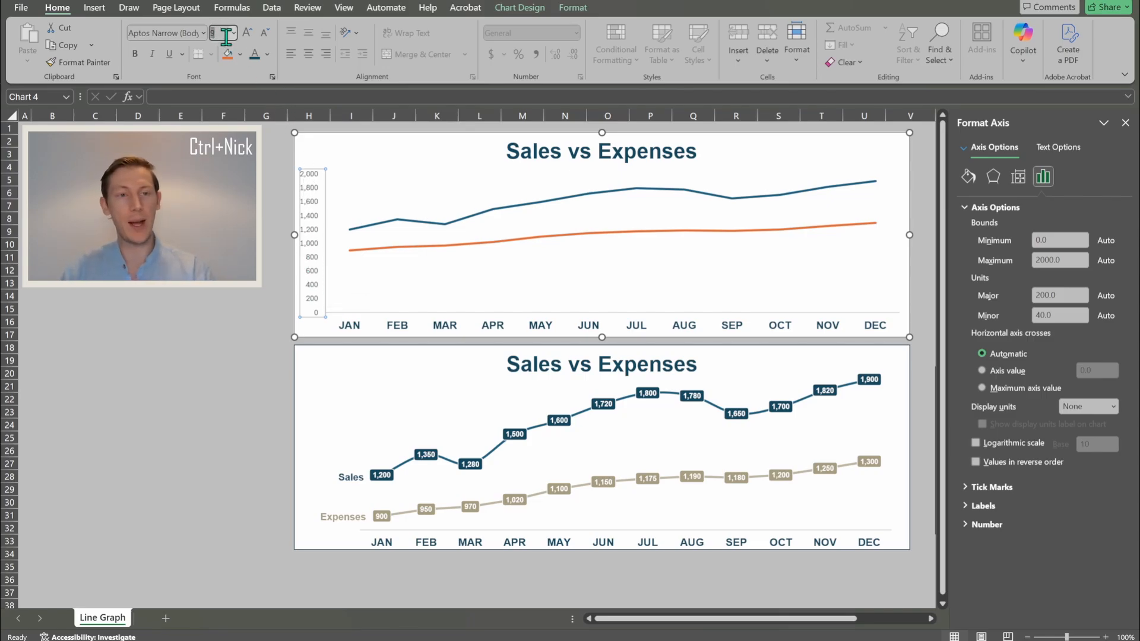
type("1")
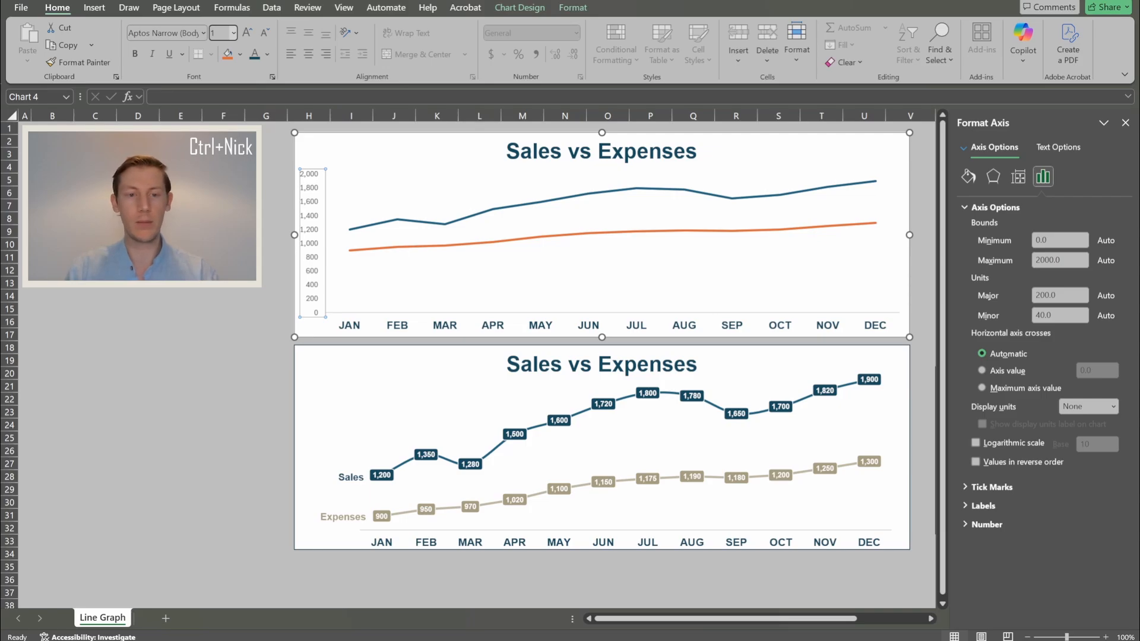
key("Return")
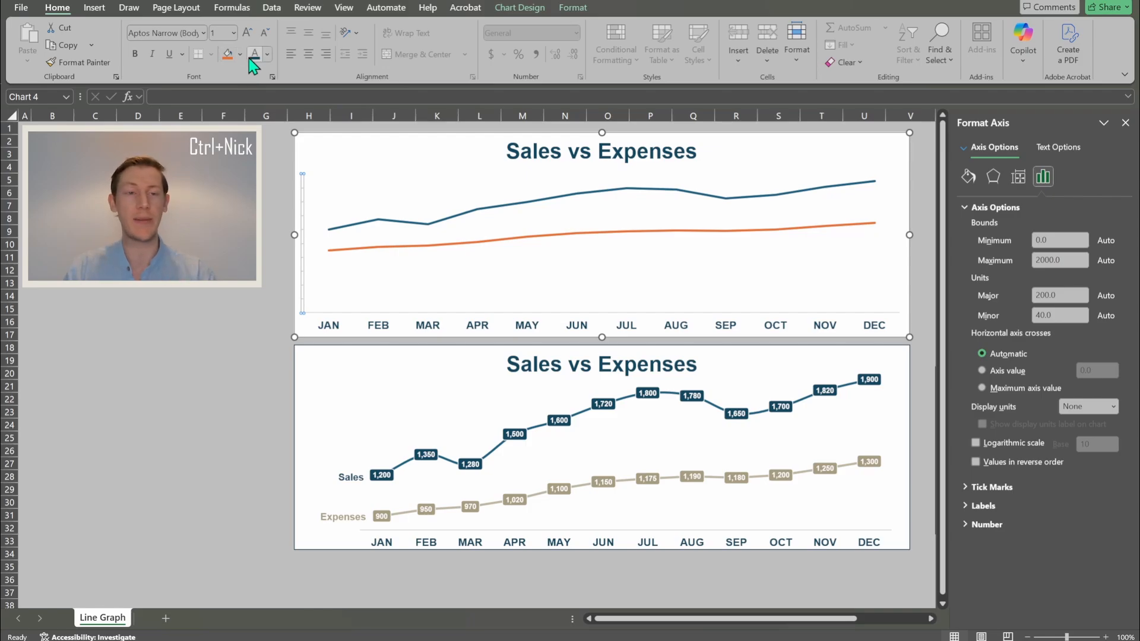
left_click(267, 55)
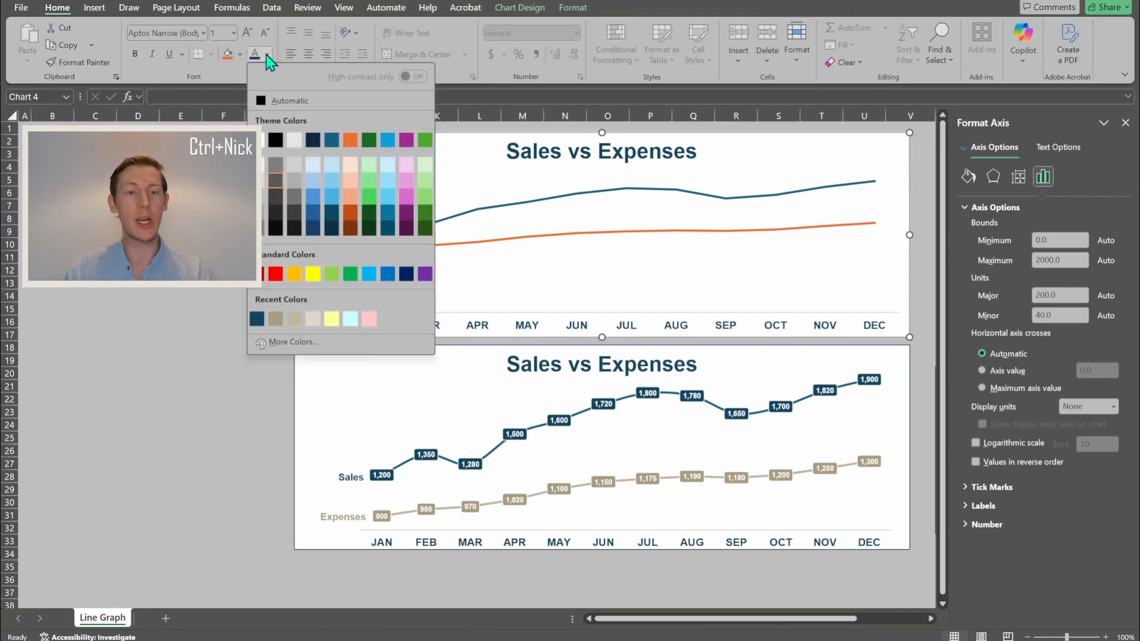
left_click(262, 140)
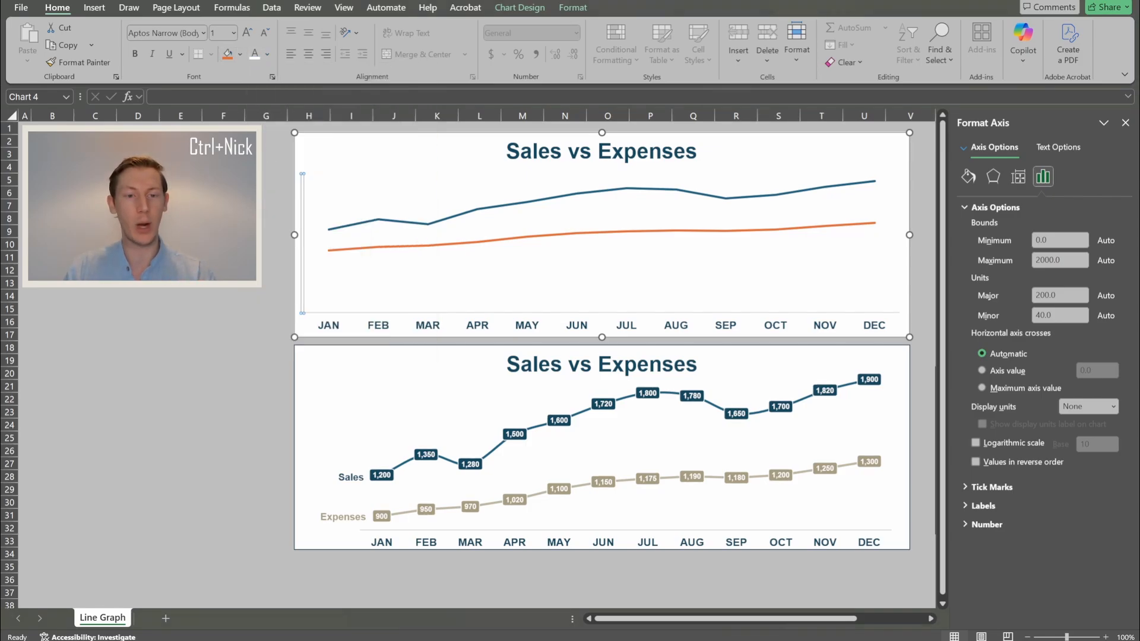
left_click(223, 258)
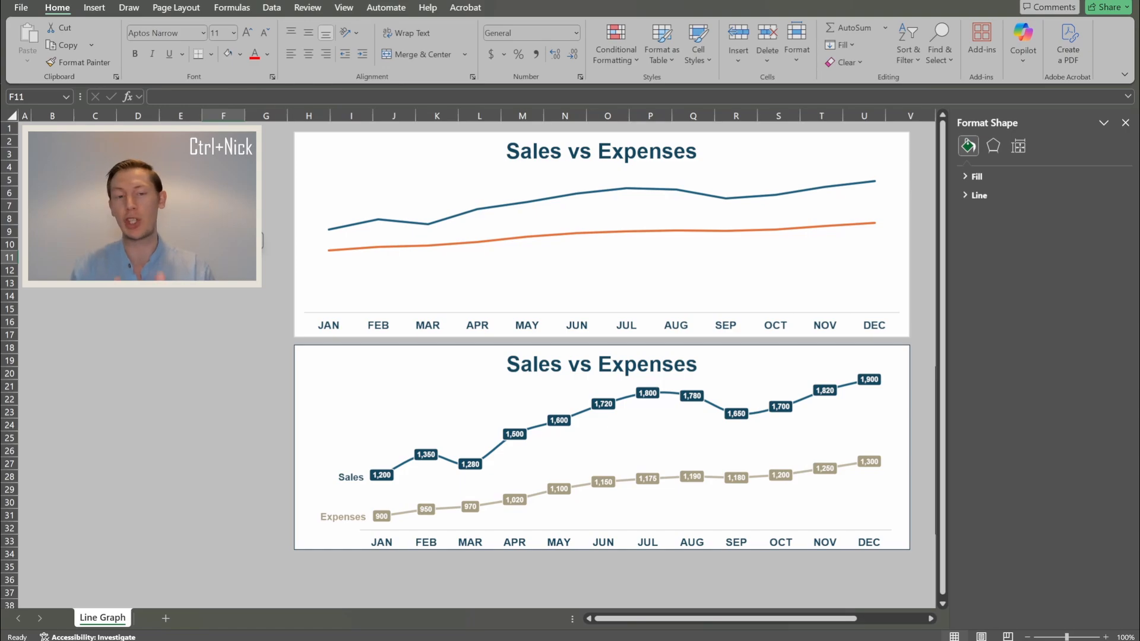
- Set the upper chart's vertical axis minimum to 800 so the Sales and Expenses lines spread apart
left_click(309, 211)
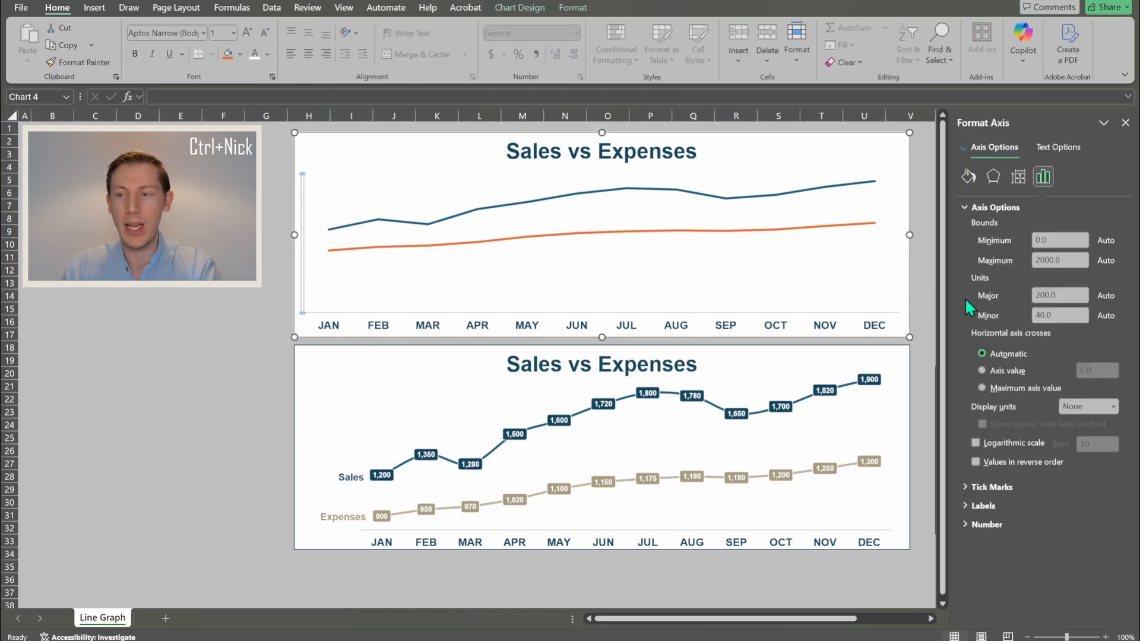
double_click(1052, 239)
type("800")
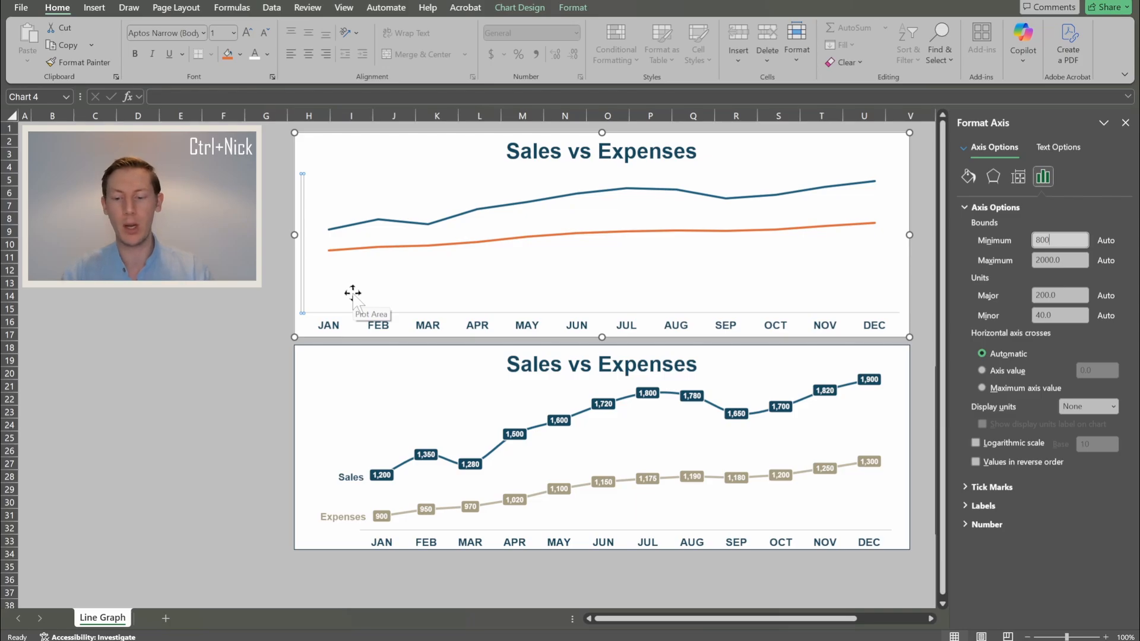
key("Return")
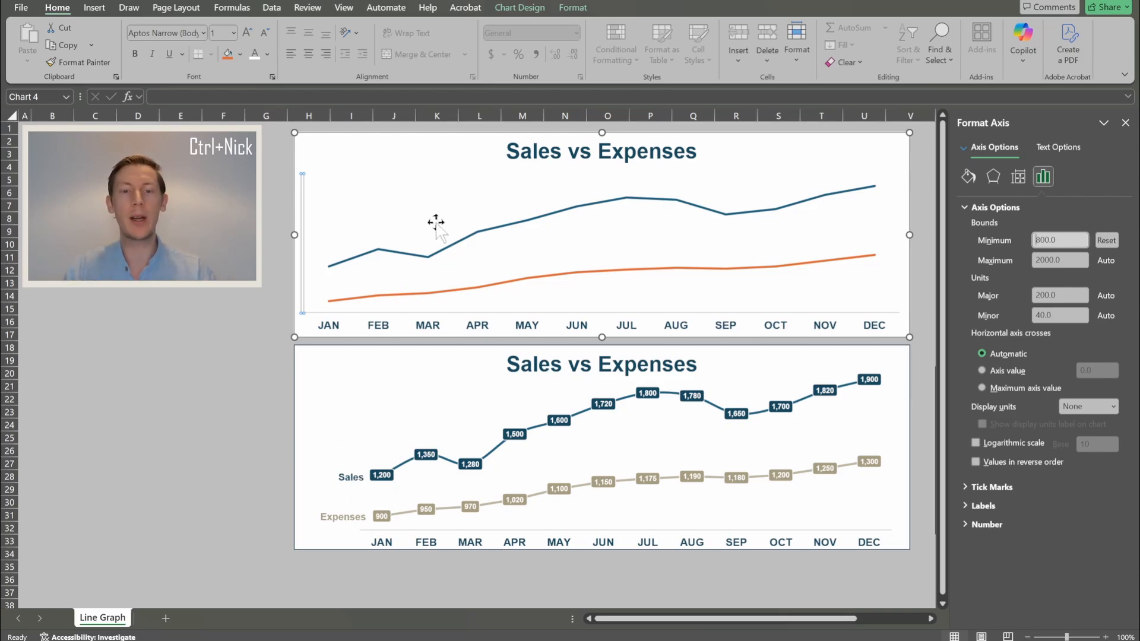
left_click(371, 145)
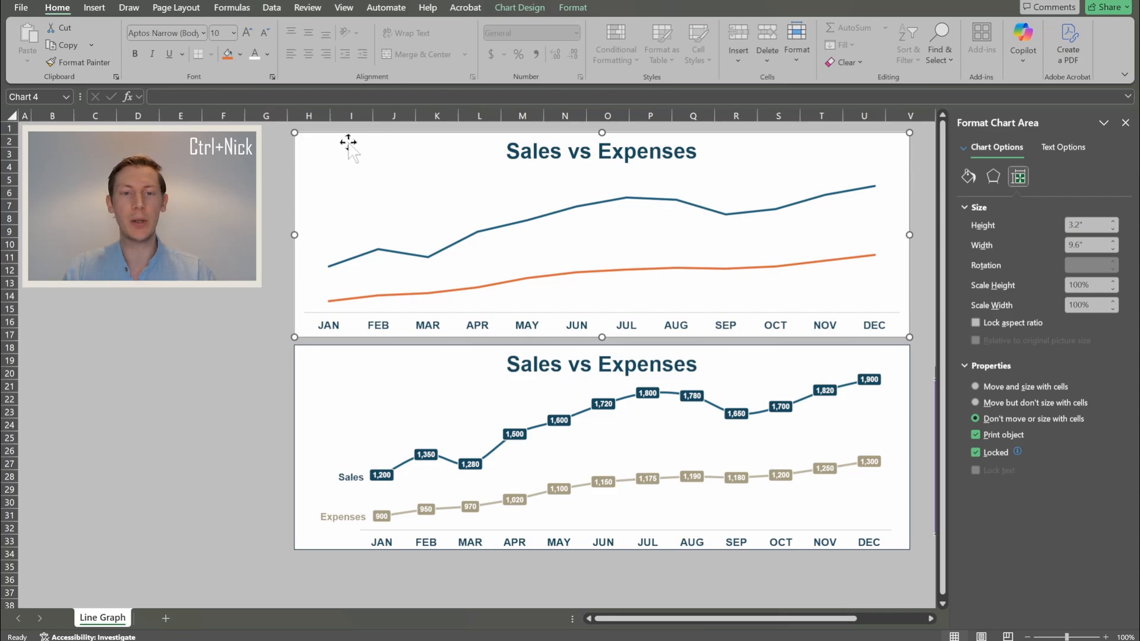
- Shrink the upper chart's plot area inward from its left edge, then deselect the chart
left_click(556, 246)
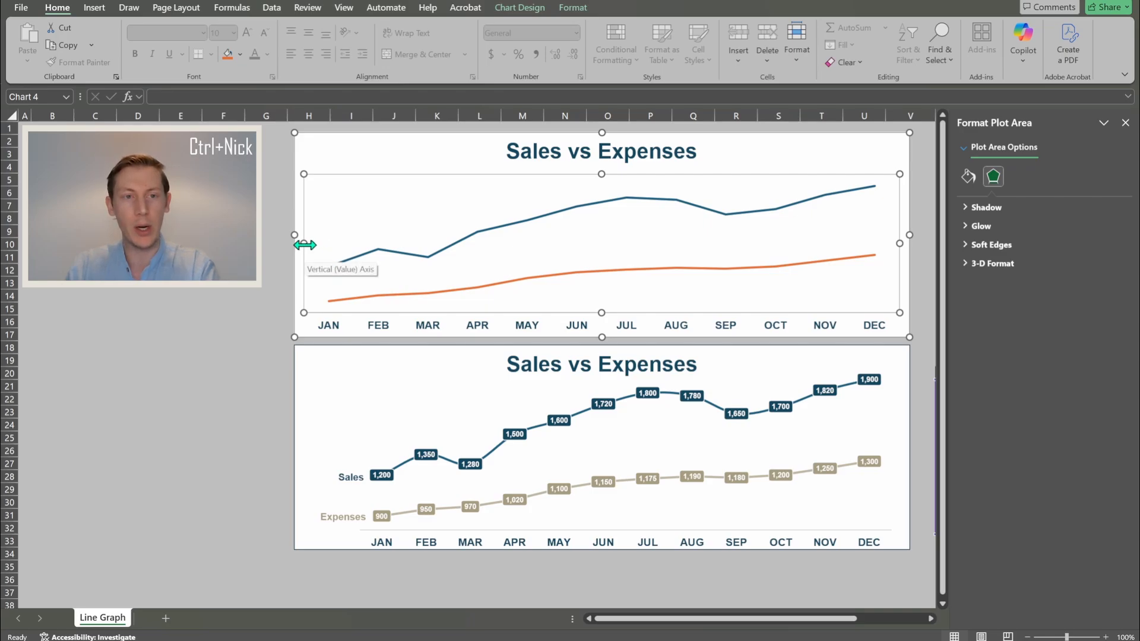
left_click_drag(304, 245, 353, 249)
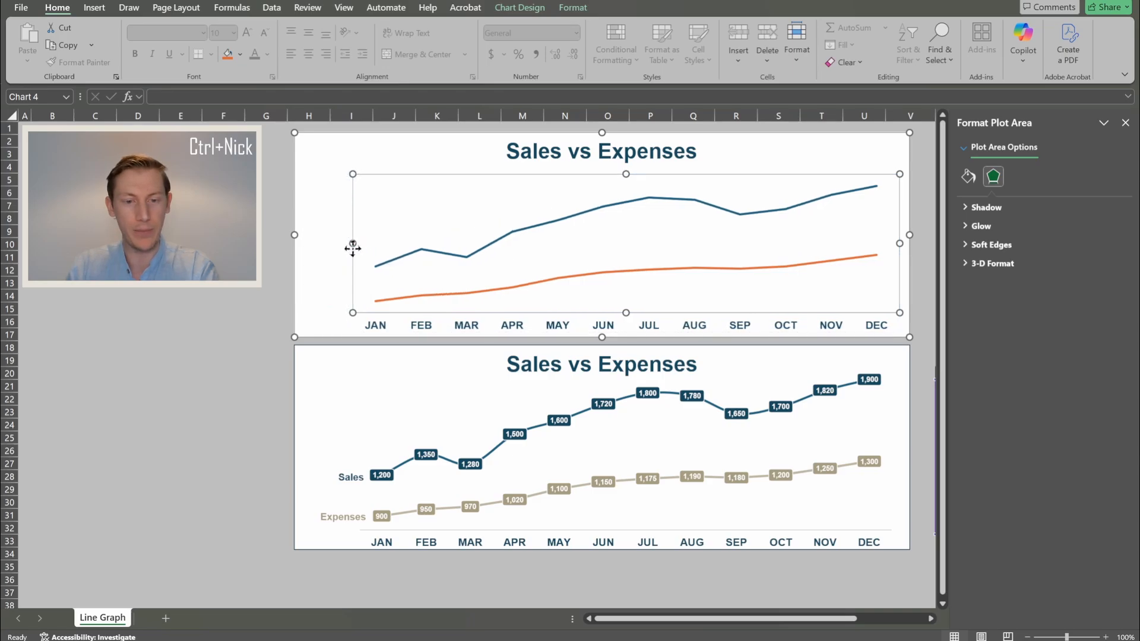
left_click(214, 293)
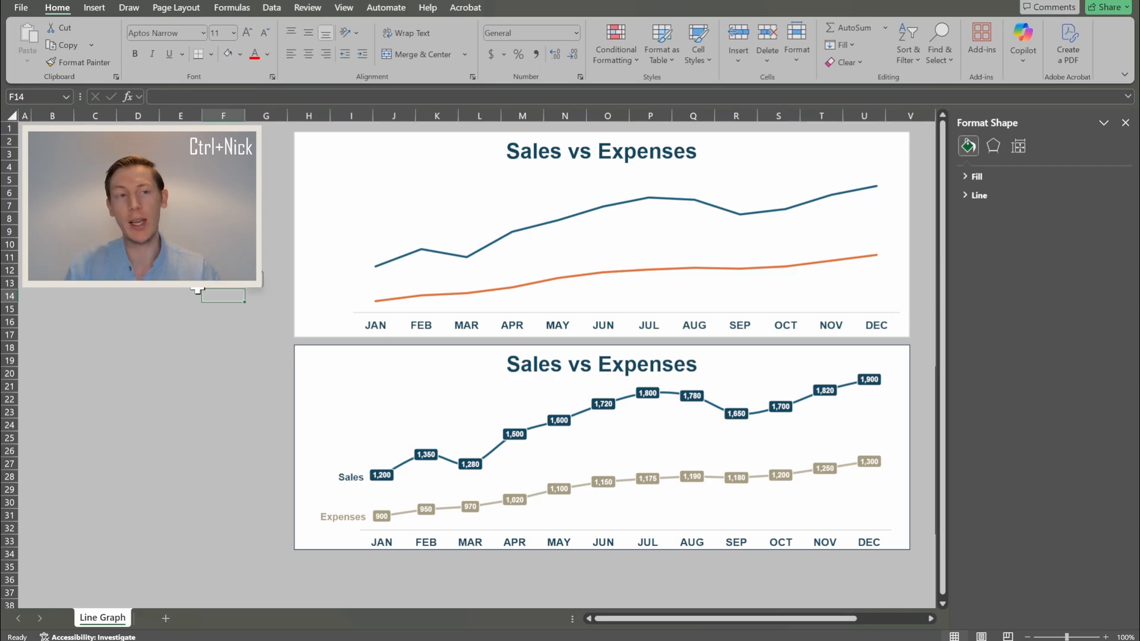
left_click(93, 16)
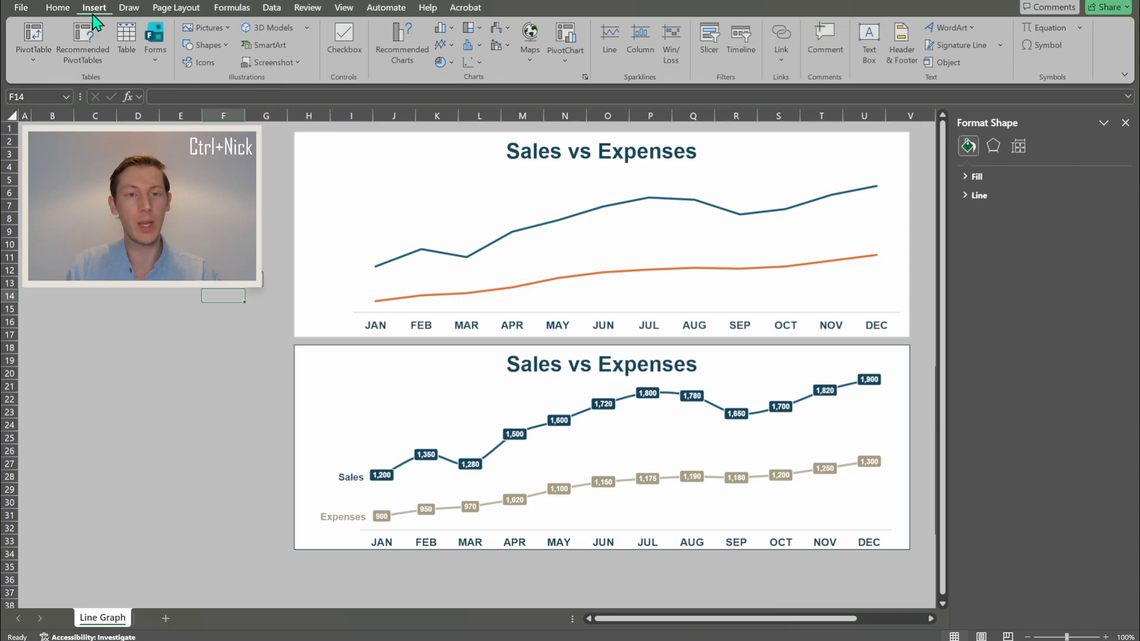
left_click(207, 45)
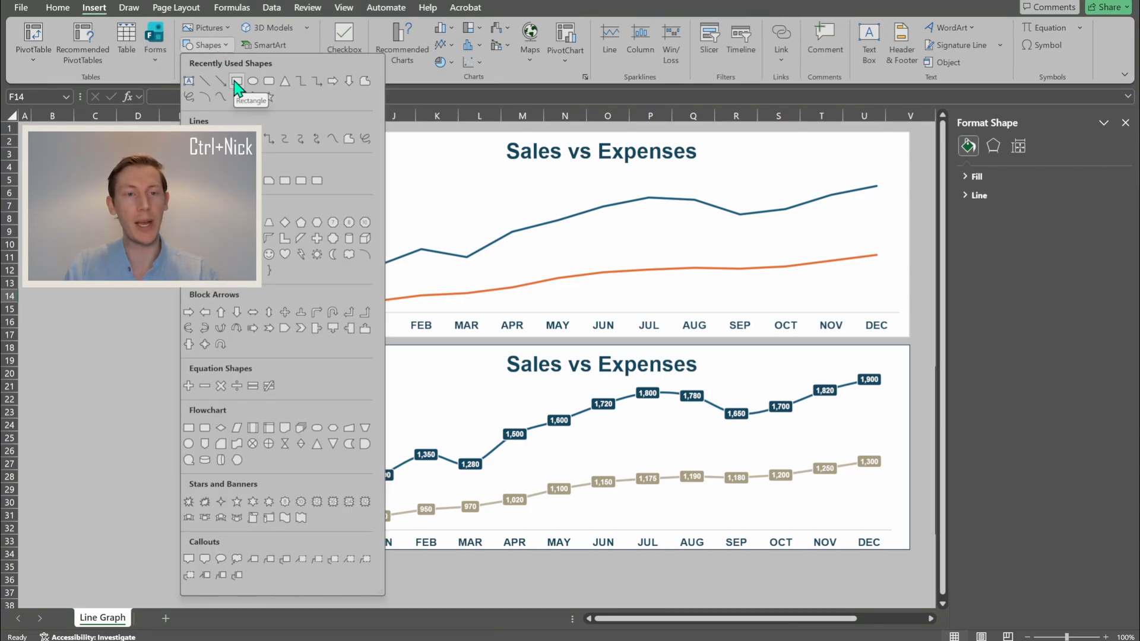
left_click(237, 84)
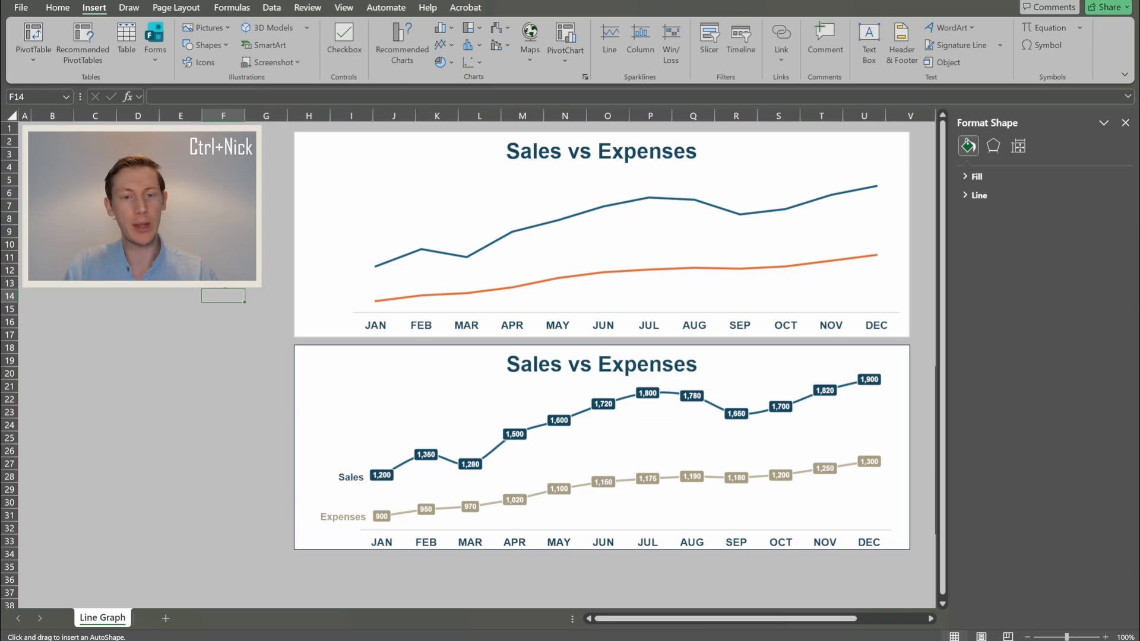
left_click_drag(94, 131, 371, 572)
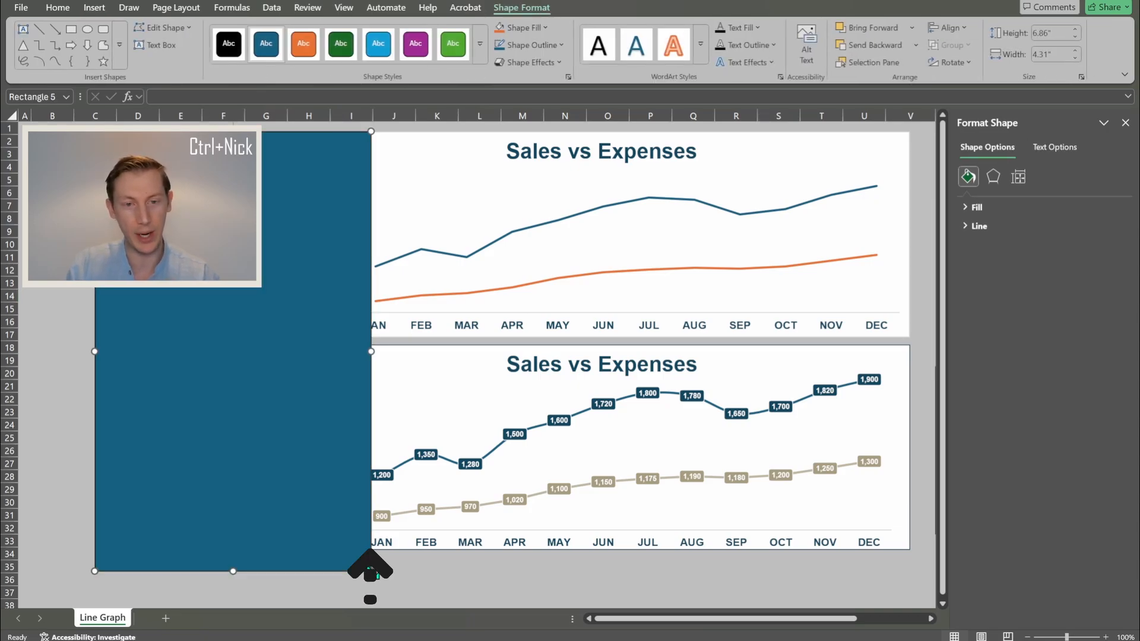
left_click(551, 250)
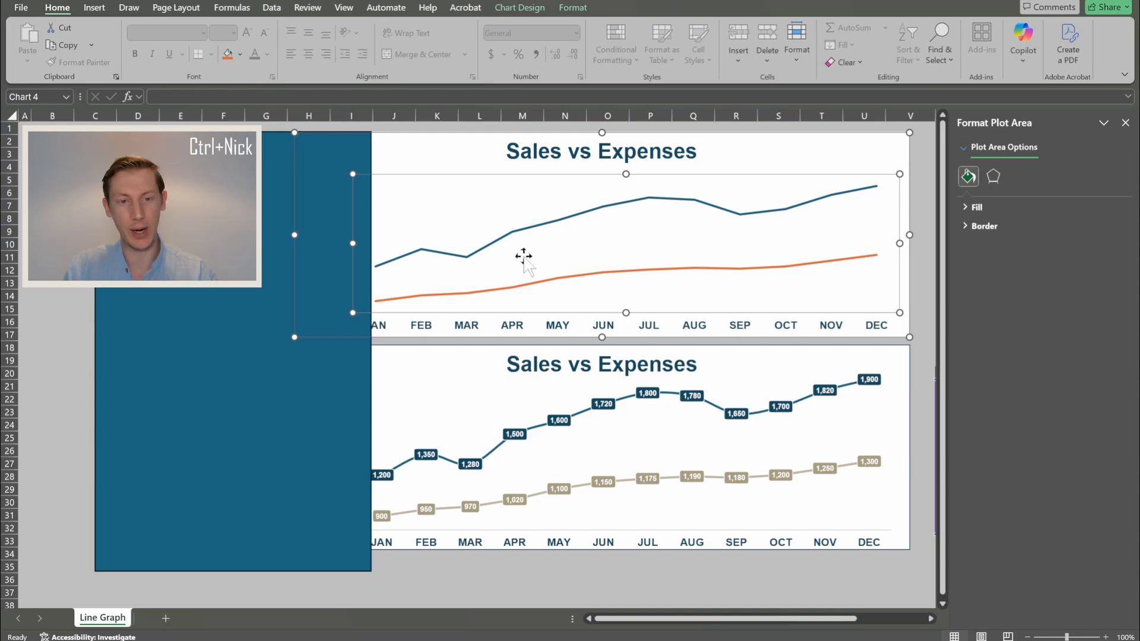
left_click_drag(353, 243, 359, 244)
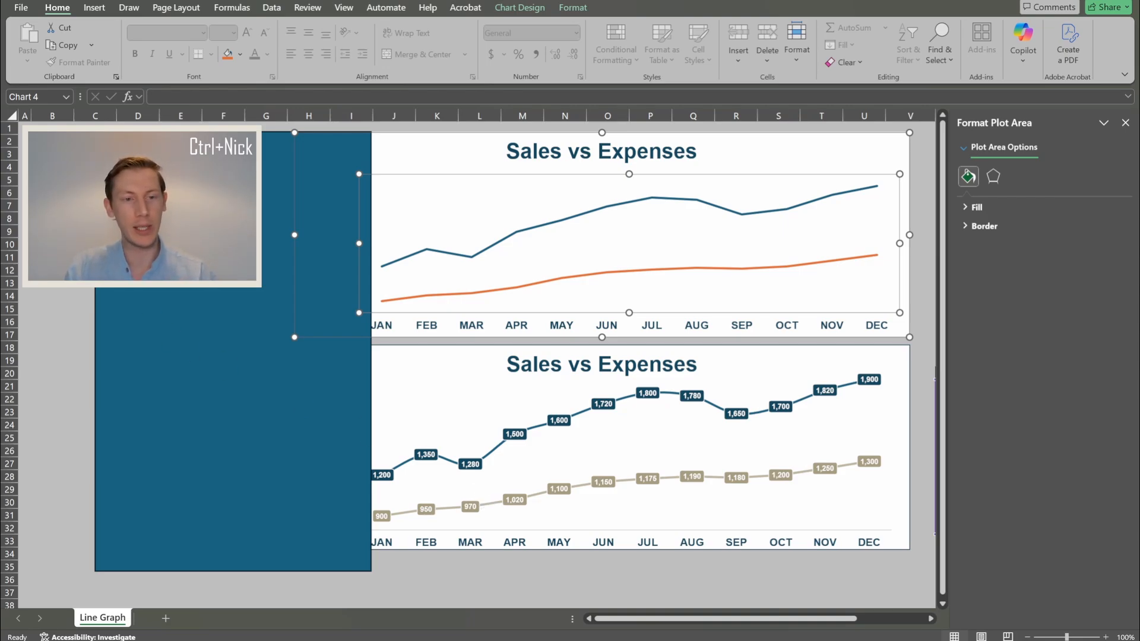
left_click(233, 351)
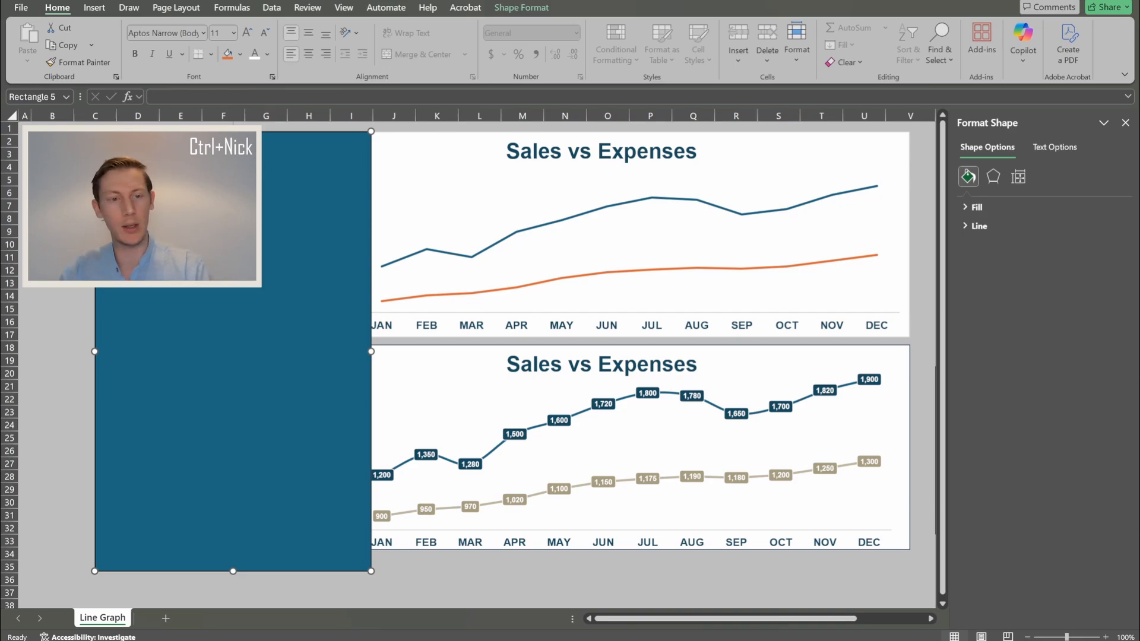
key("Delete")
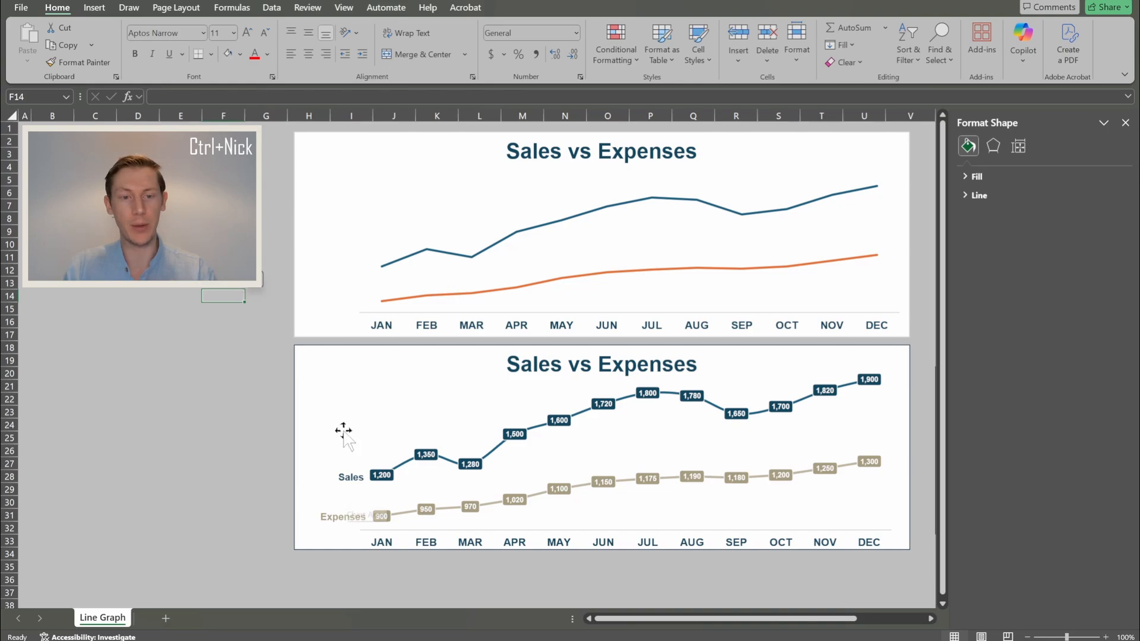
- Select the 'Sales vs Expenses' chart area to show its Format Chart Area fill and border options
left_click(325, 202)
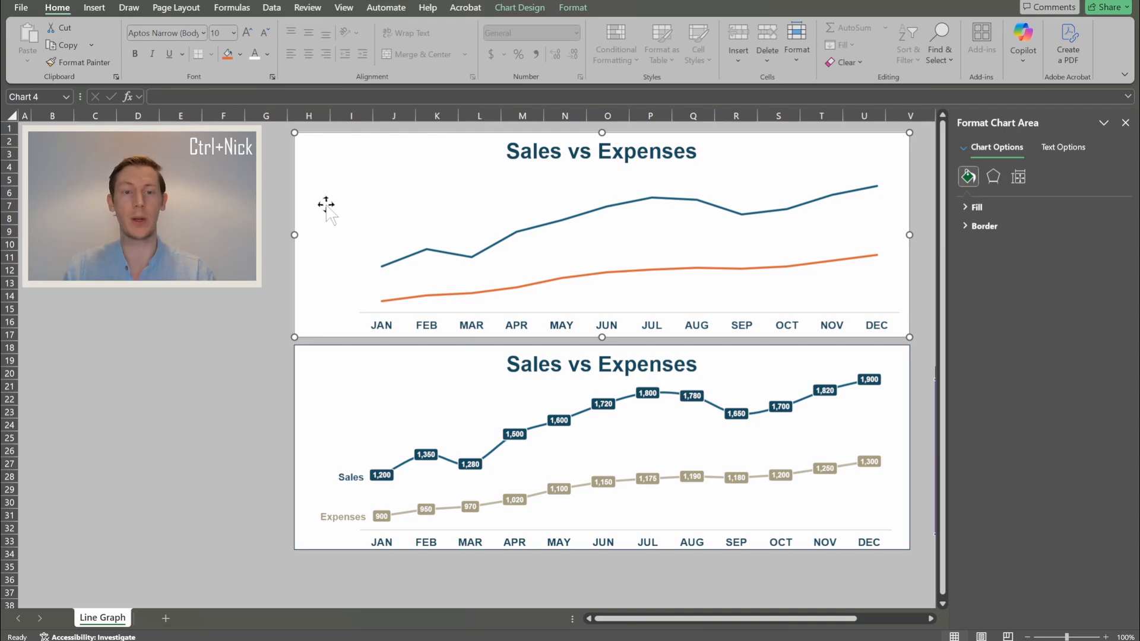
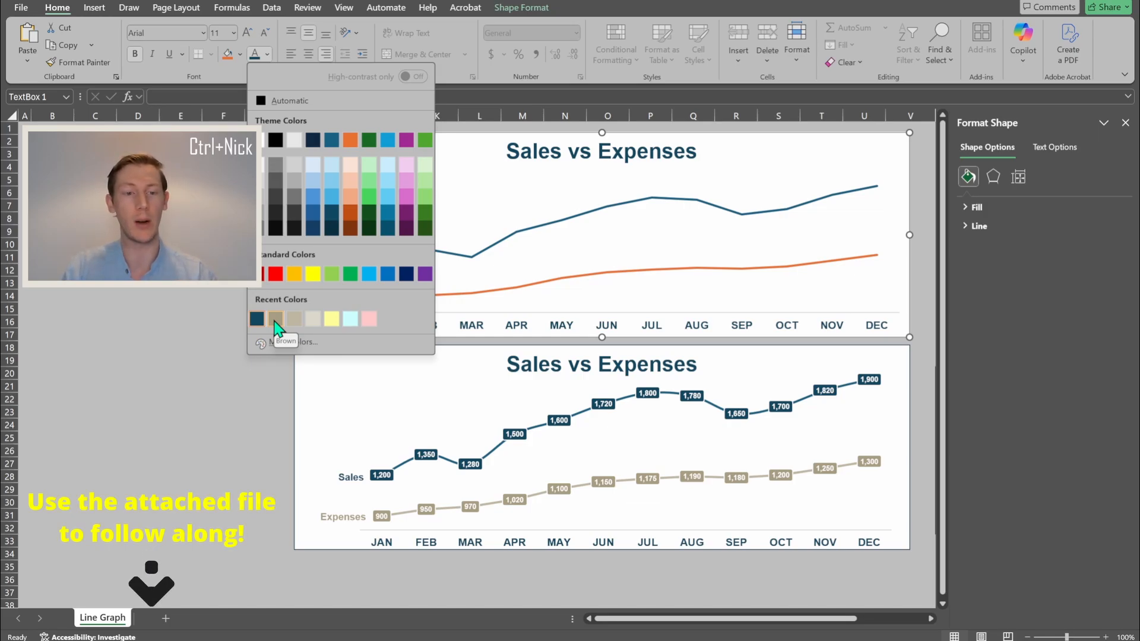
- Color the Expenses series name label brown, then deselect the chart to review both labels
left_click(275, 323)
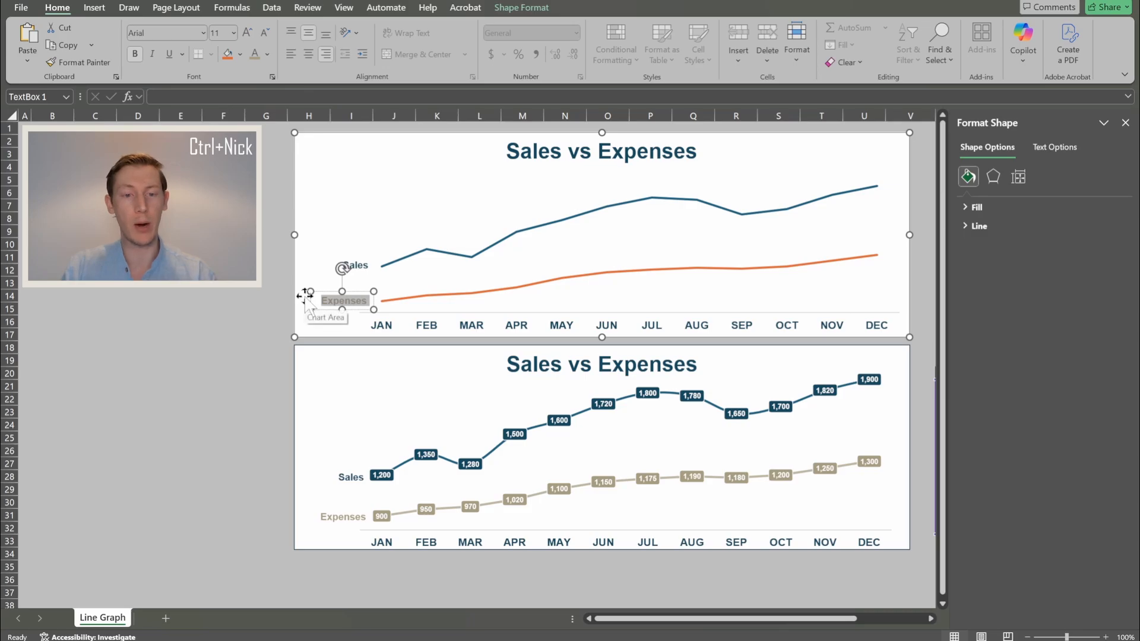
left_click(236, 295)
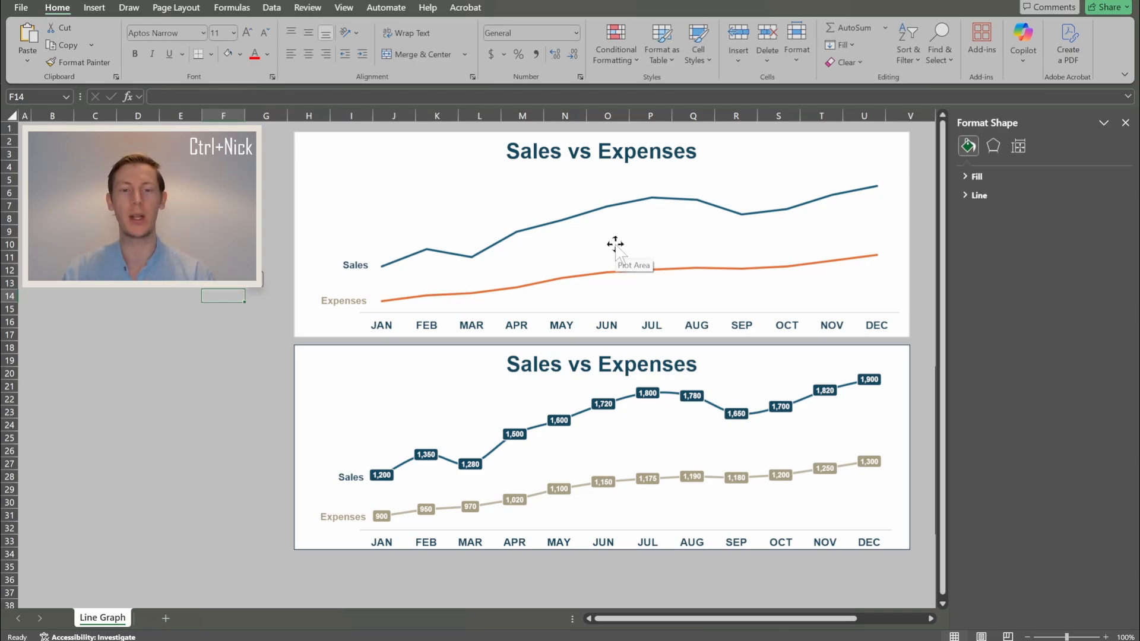
- Select the top chart's Sales line to bring up its Format Data Series pane
left_click(439, 257)
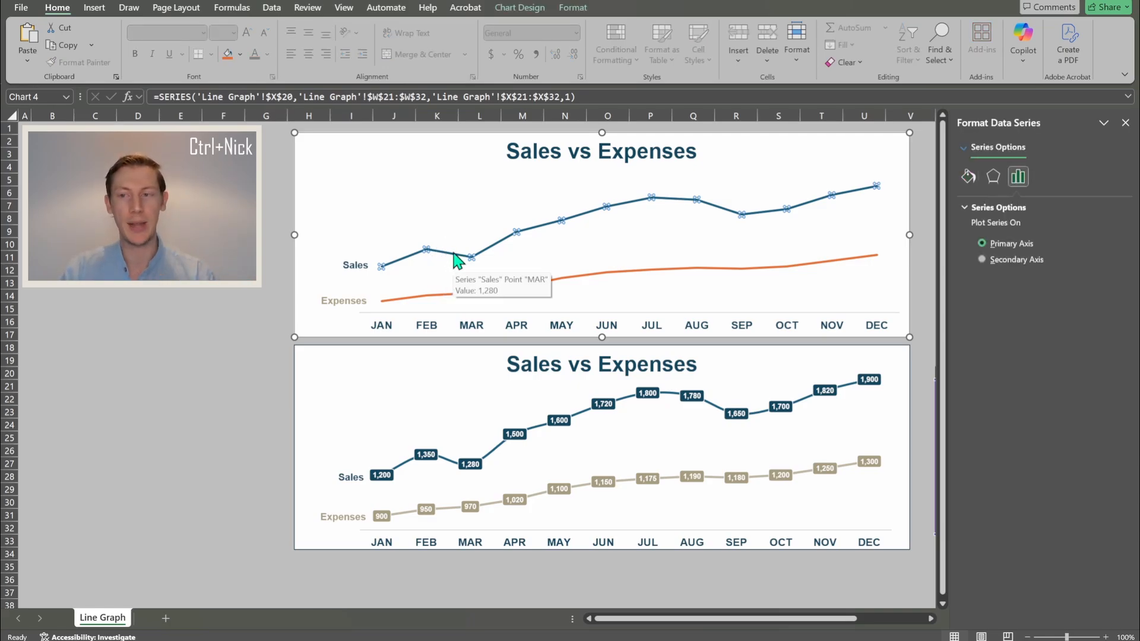
- Turn on Smoothed line for the top chart's Sales series
left_click(969, 176)
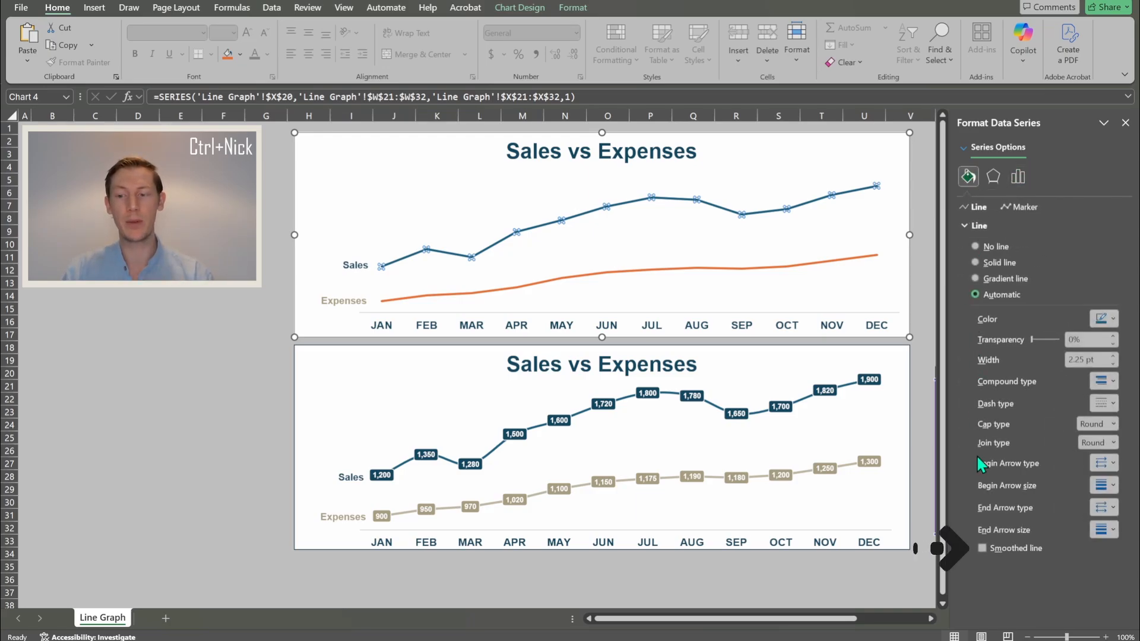
left_click(982, 548)
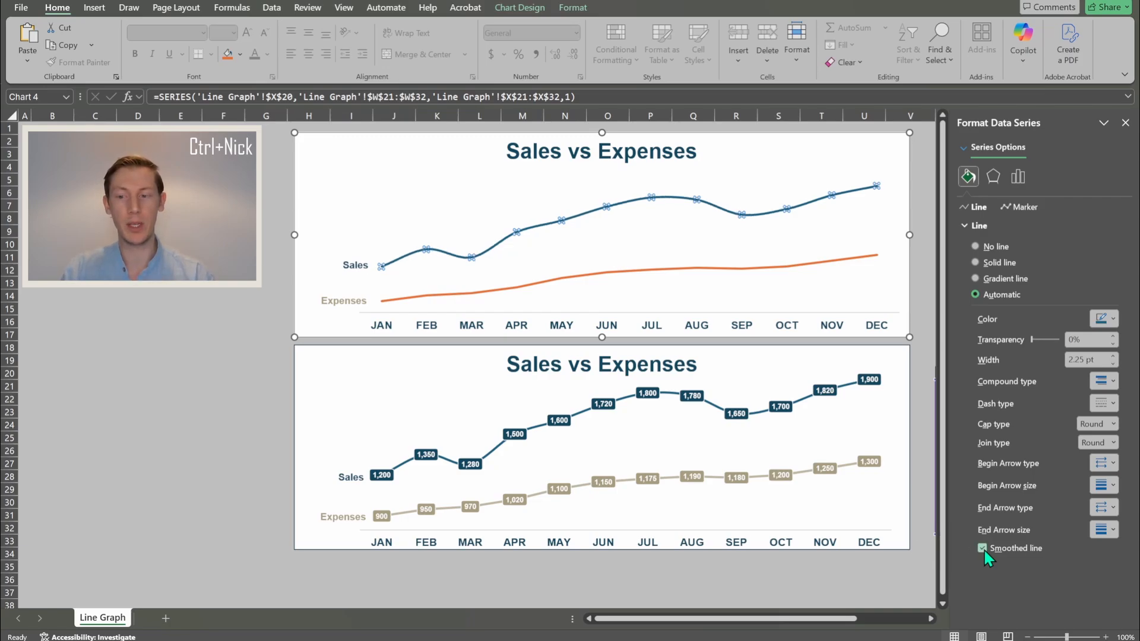
left_click(983, 548)
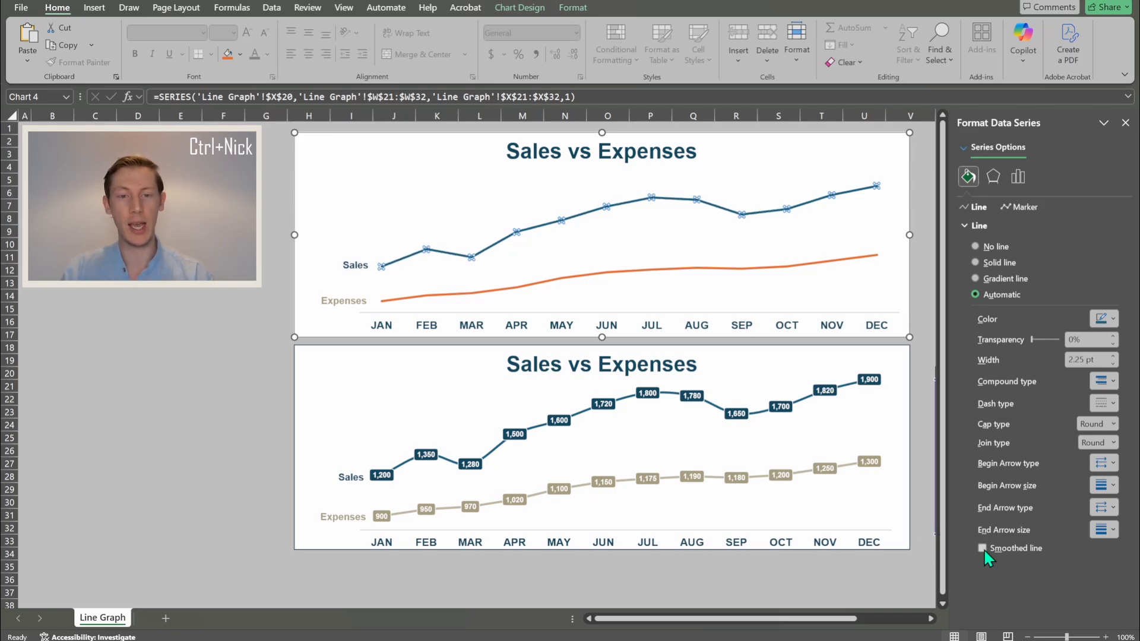
left_click(984, 548)
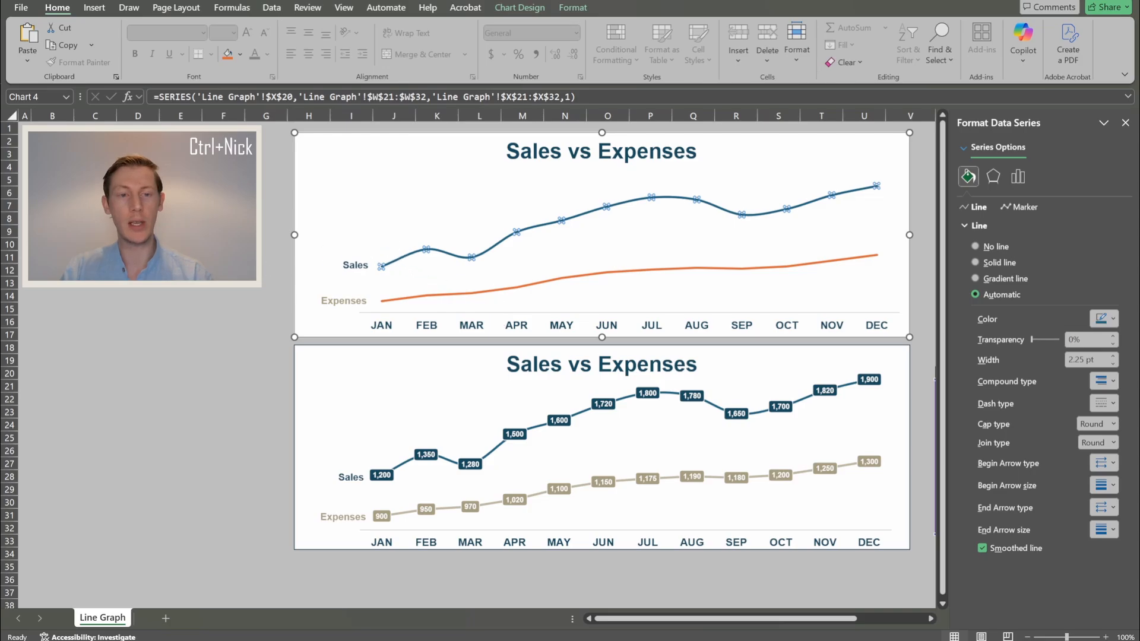
key("Escape")
key("Escape")
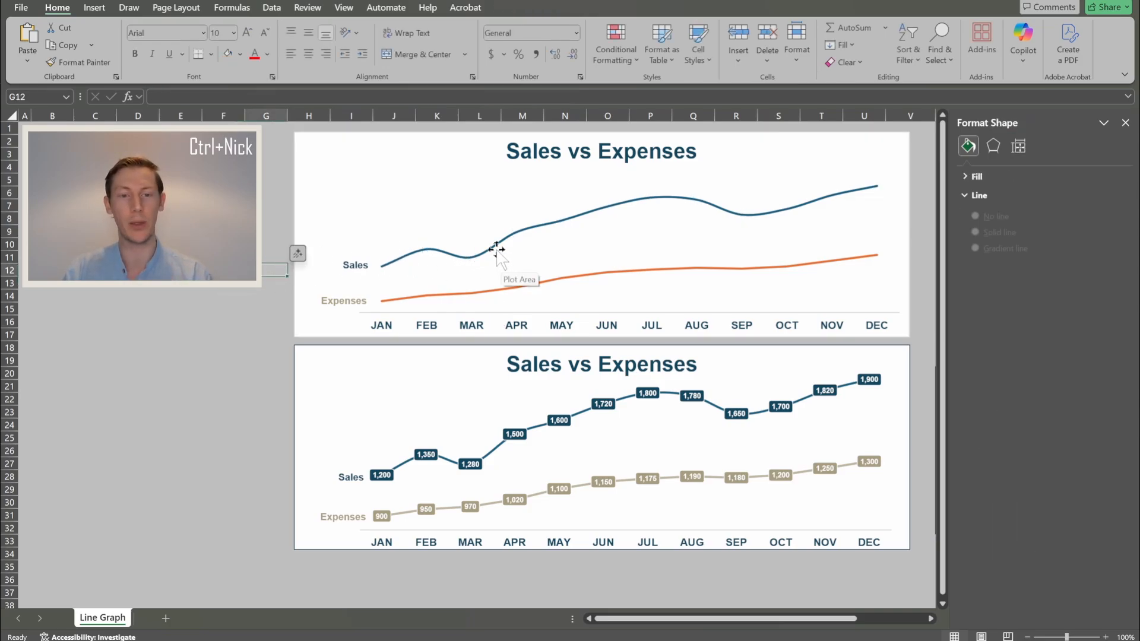
- Smooth the Expenses line as well and close the formatting pane
left_click(425, 299)
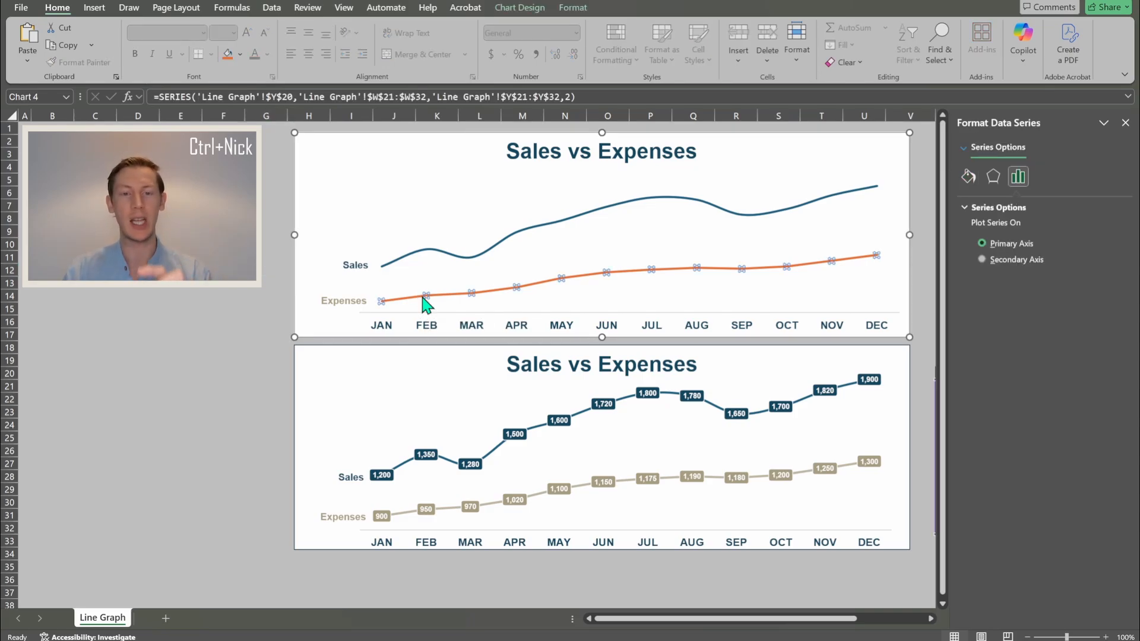
left_click(969, 177)
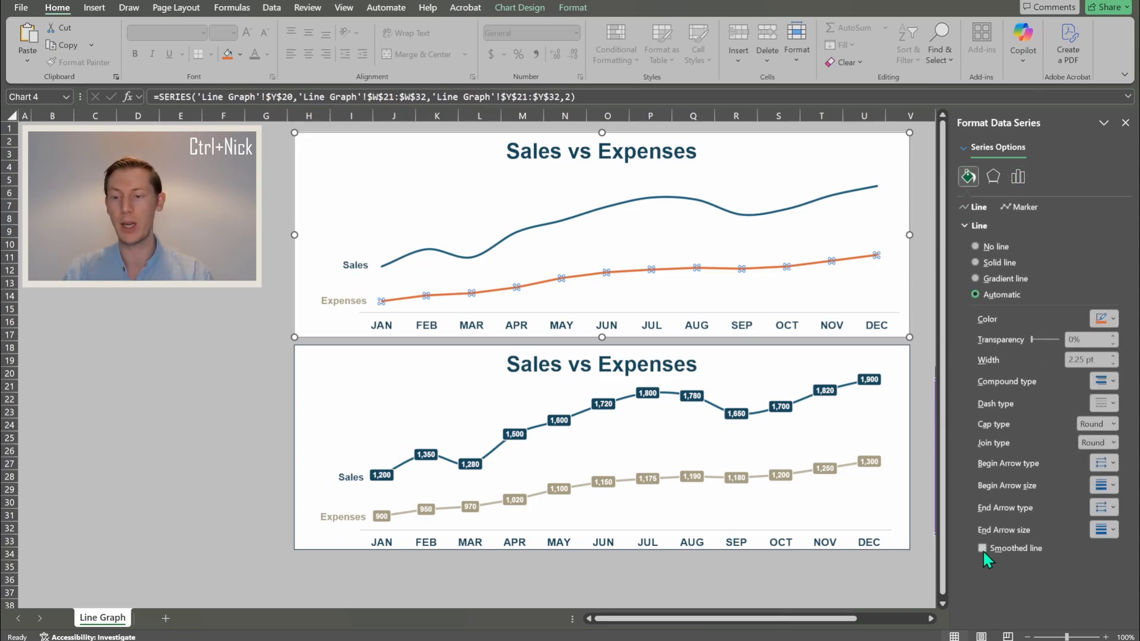
left_click(982, 548)
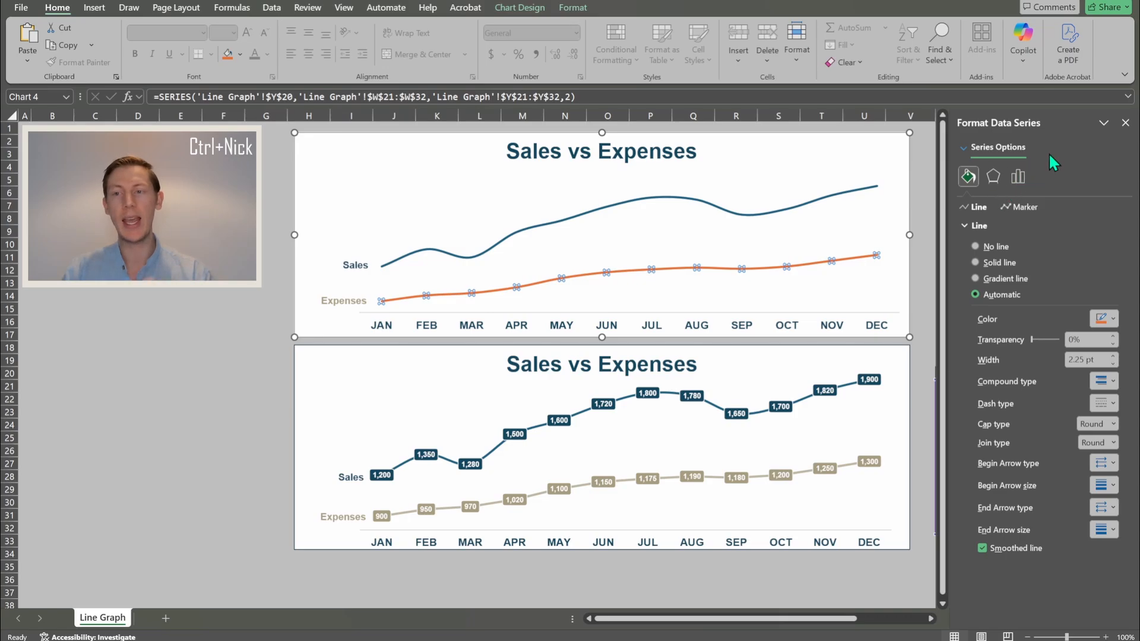
left_click(1128, 123)
- Open Format Chart Area for the top chart from its right-click menu
left_click(988, 231)
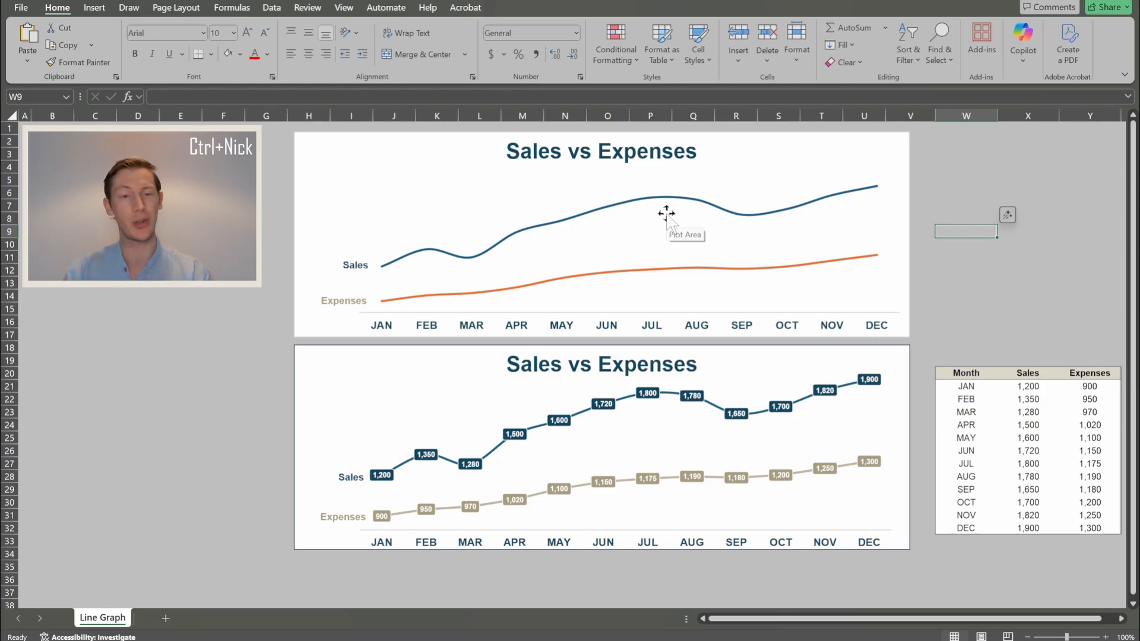
left_click(302, 141)
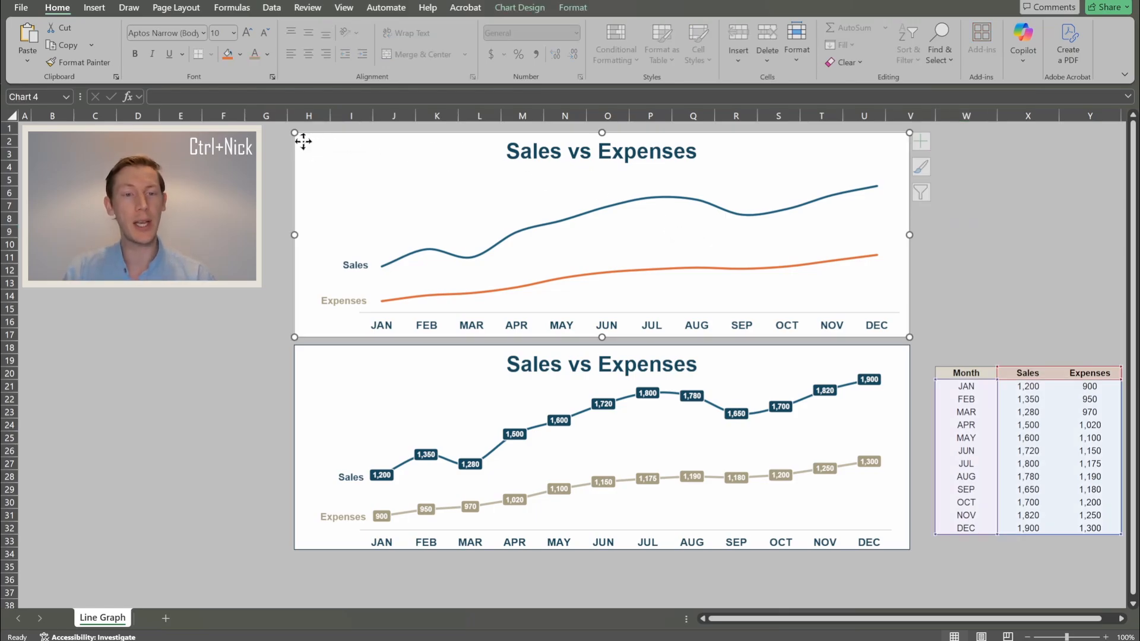
right_click(303, 141)
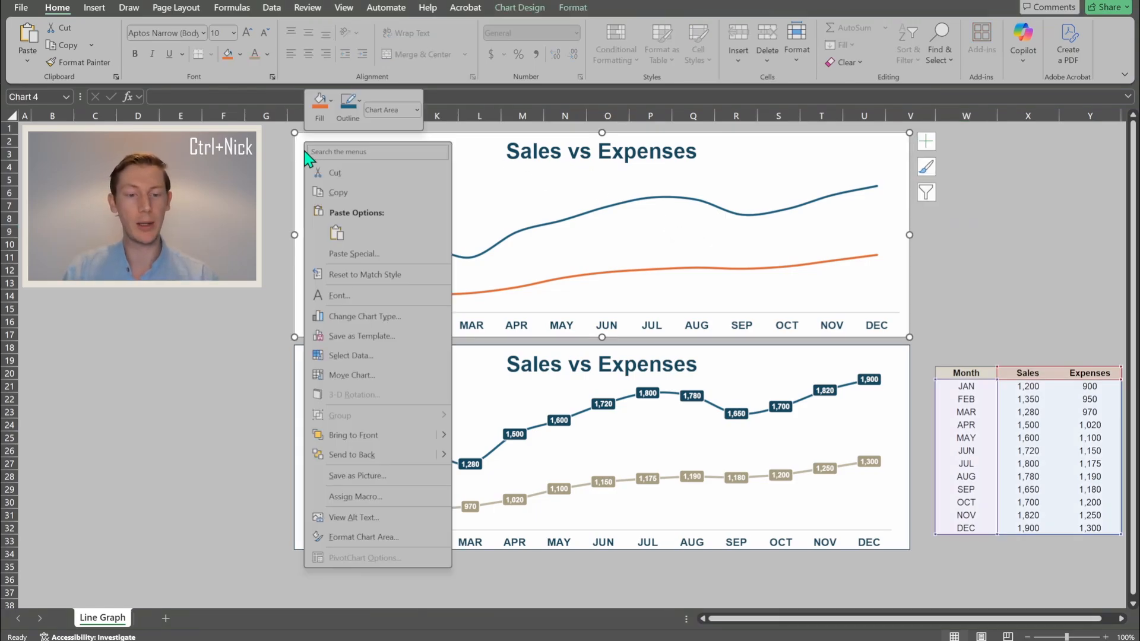
left_click(350, 537)
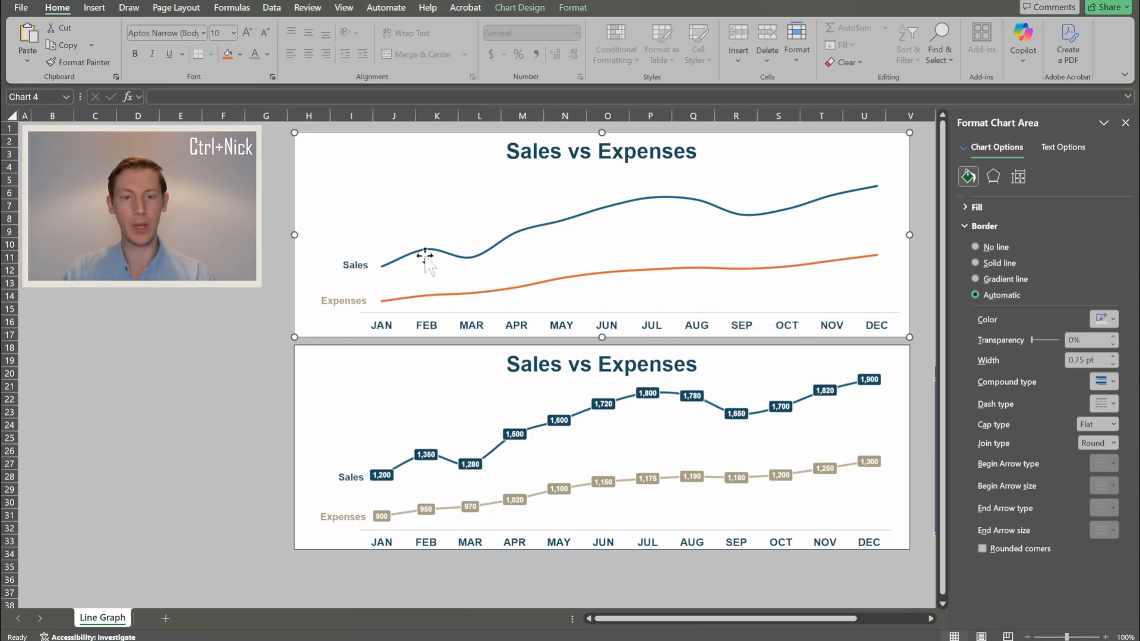
- Add value data labels to the top chart's Sales line
mouse_move(428, 250)
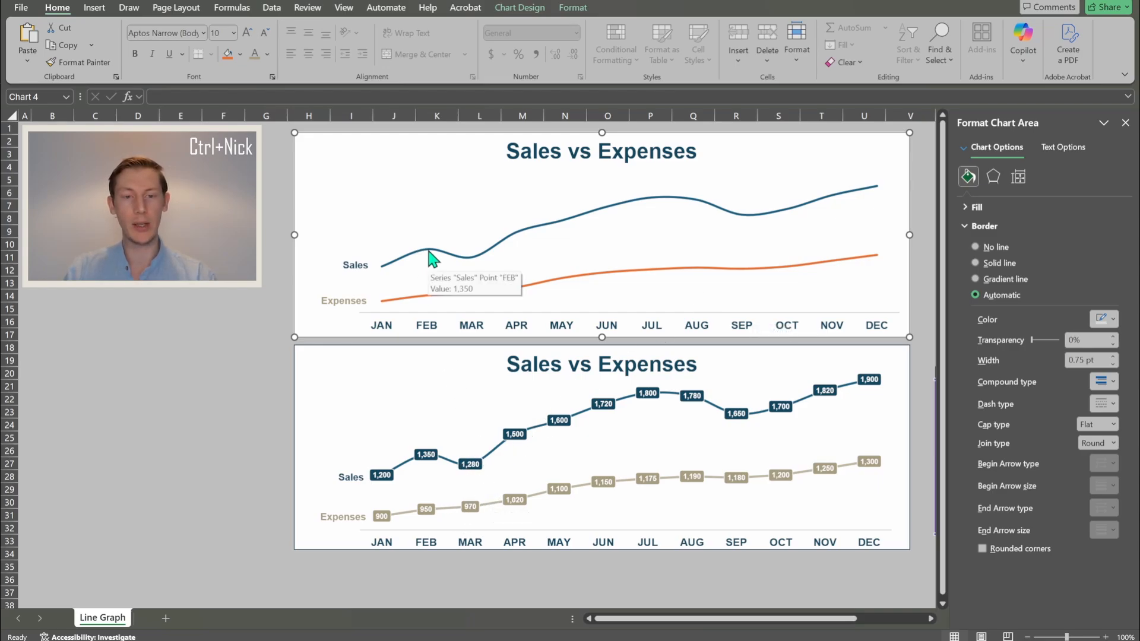
left_click(428, 250)
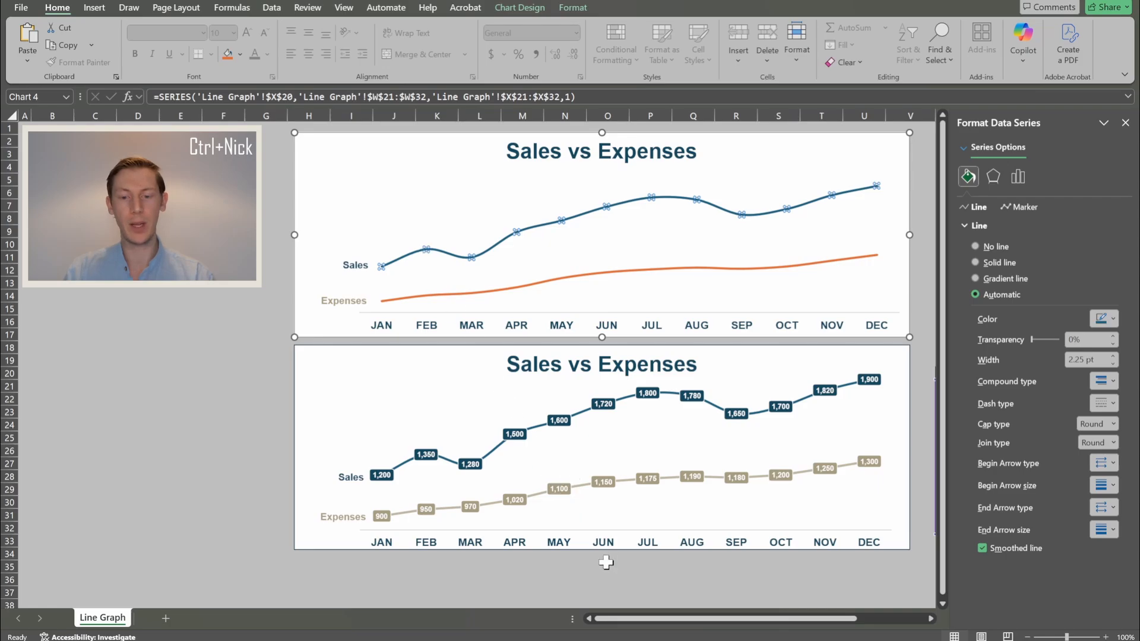
left_click_drag(631, 619, 684, 629)
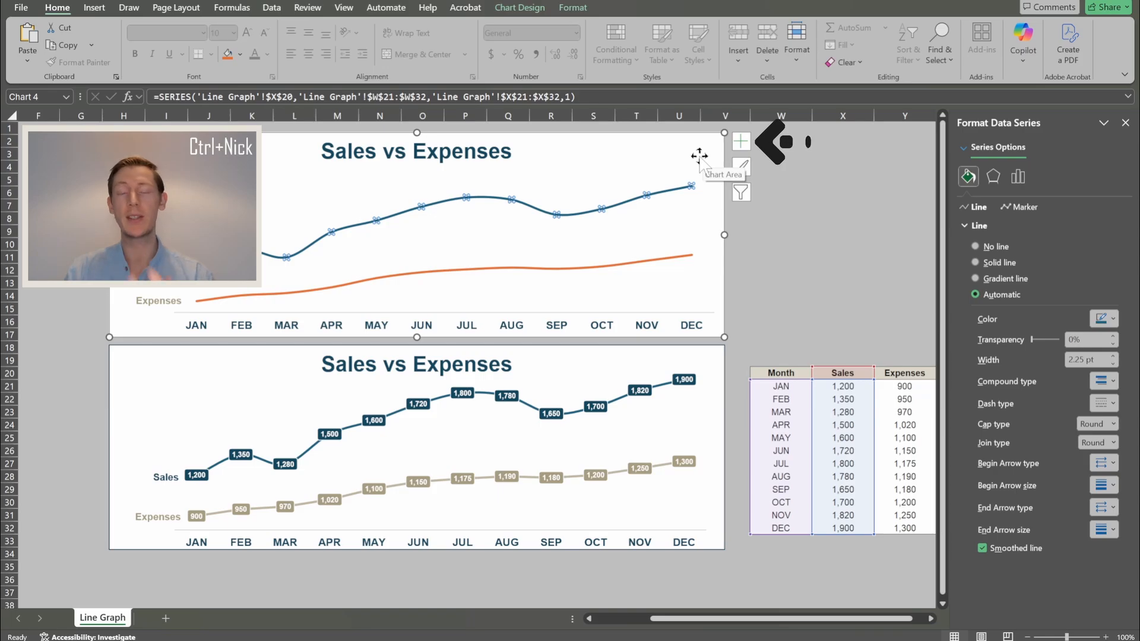
left_click(741, 143)
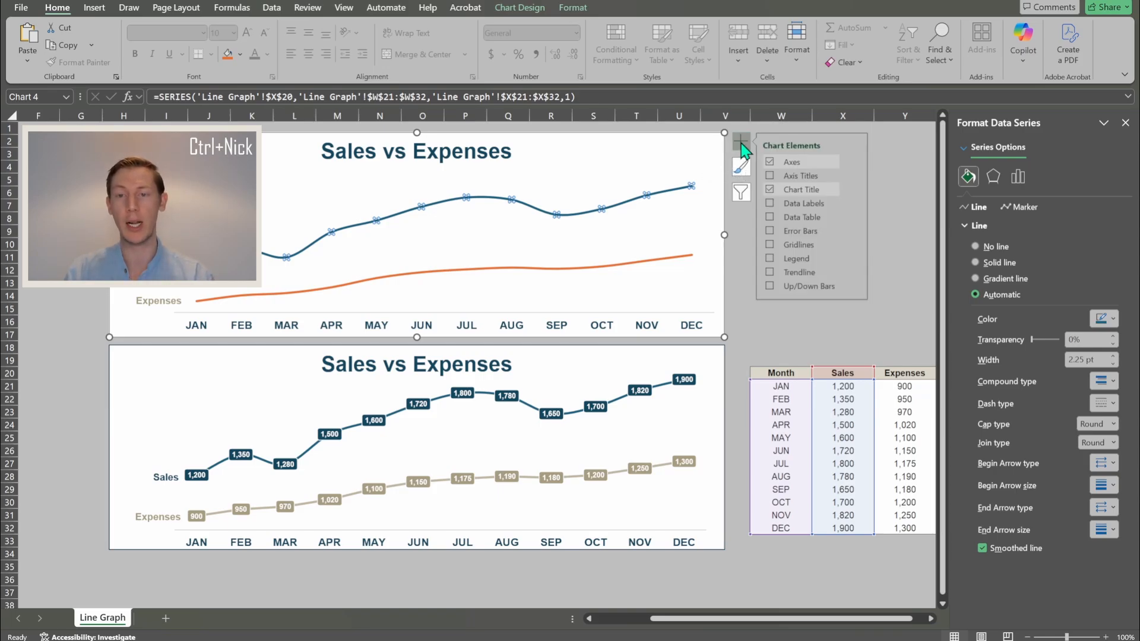
left_click(770, 203)
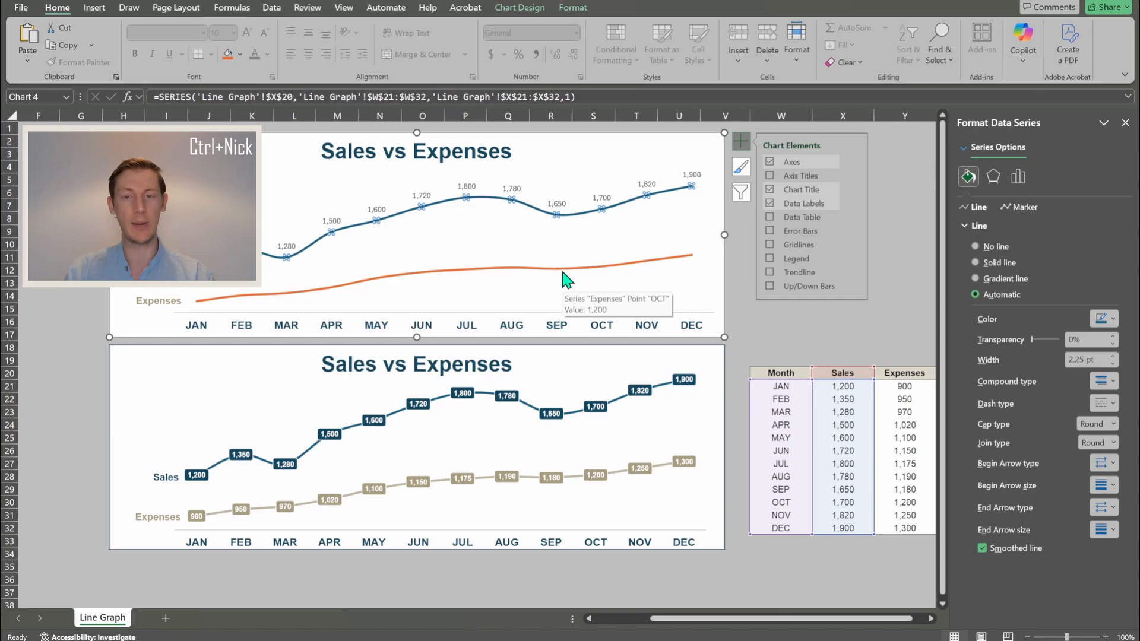
- Add value data labels to the Expenses line too
left_click(564, 274)
left_click(770, 204)
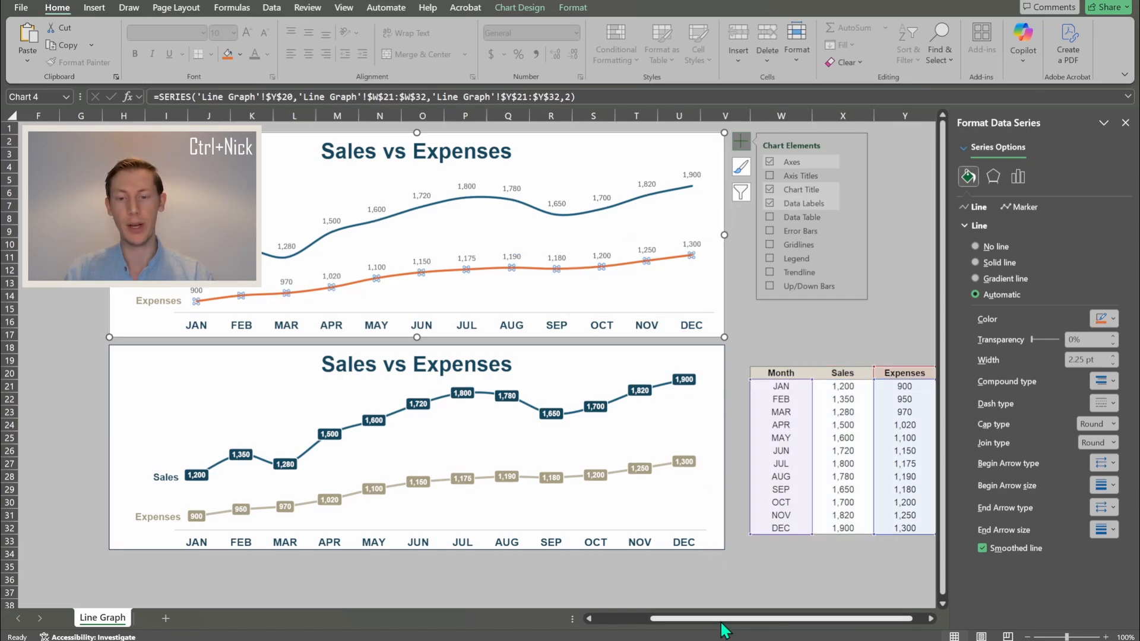
left_click_drag(721, 624, 666, 621)
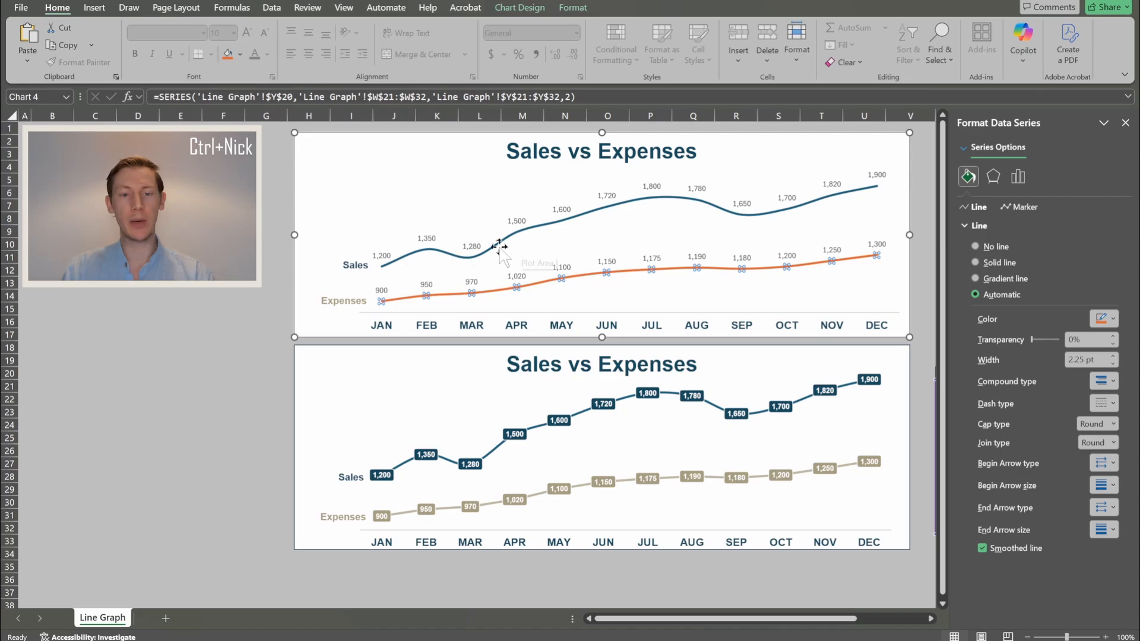
- Select the full set of Sales data labels after checking the individual JAN, FEB and MAR labels
left_click(379, 254)
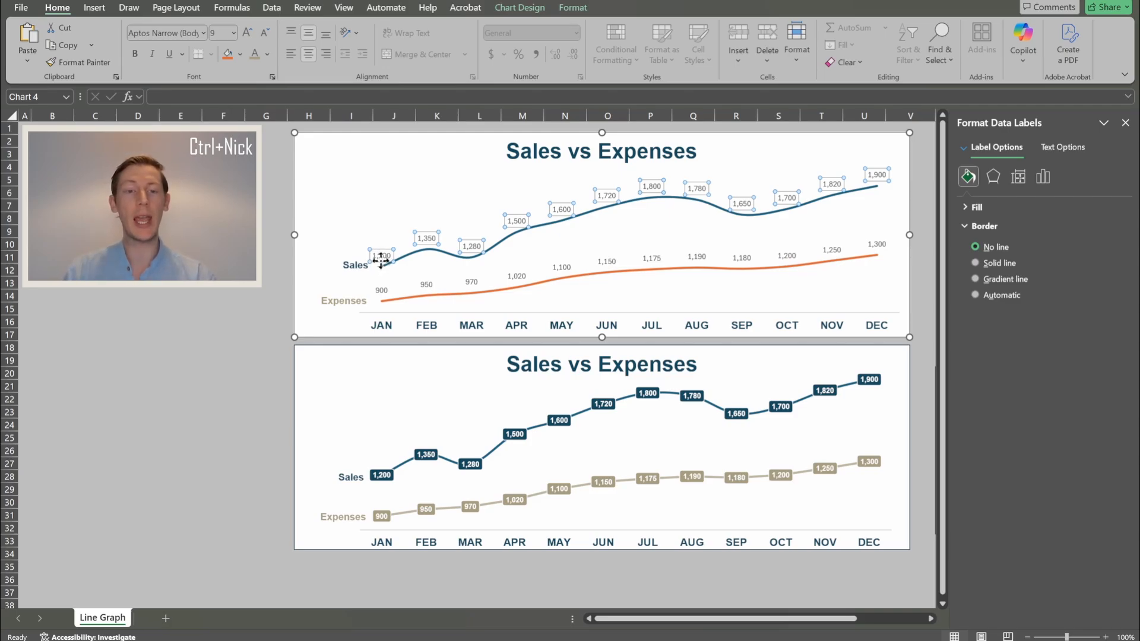
left_click(382, 255)
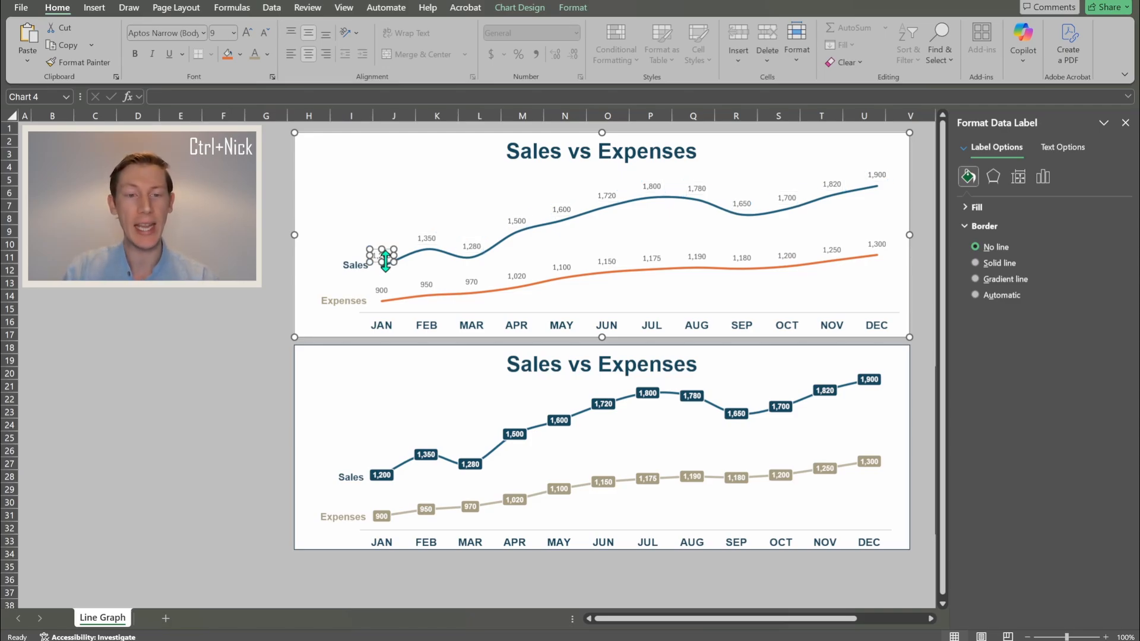
left_click(422, 238)
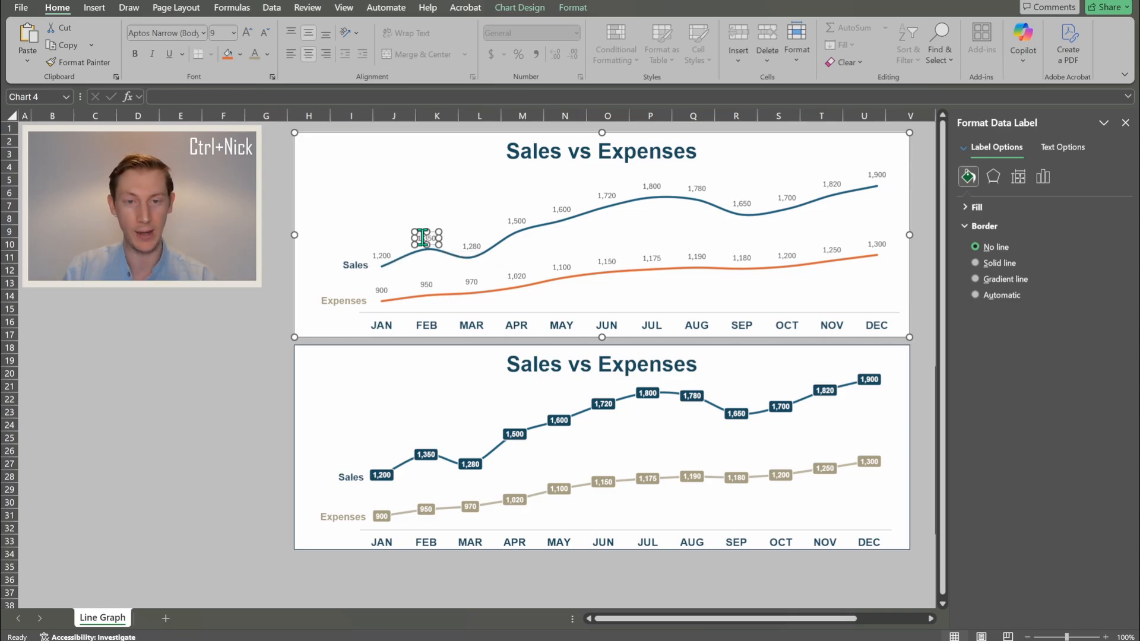
left_click(473, 247)
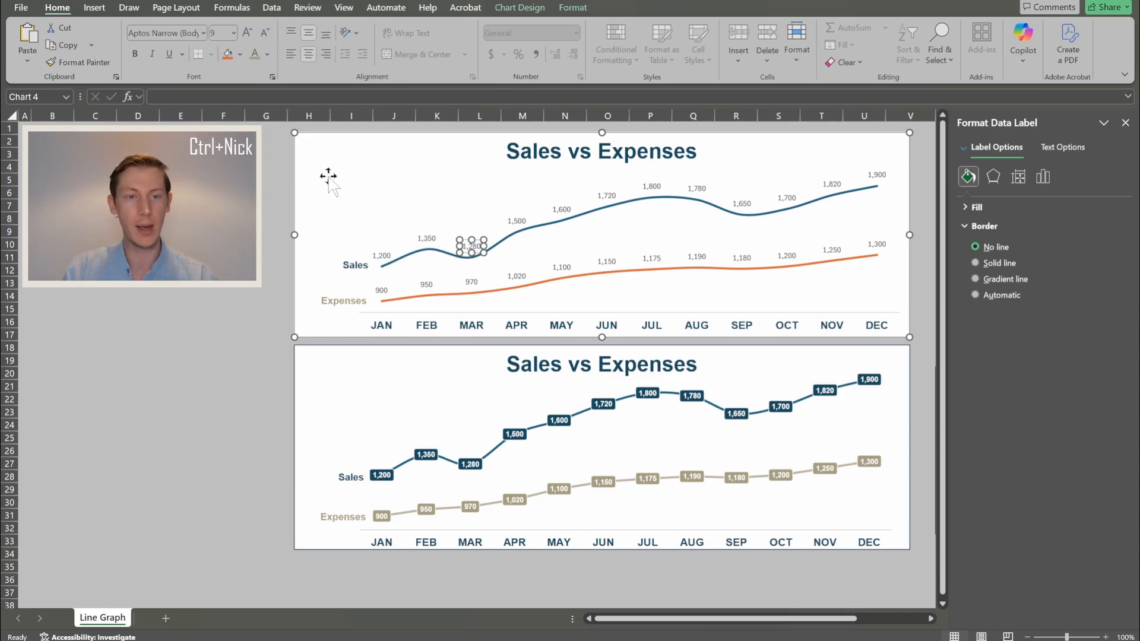
left_click(309, 179)
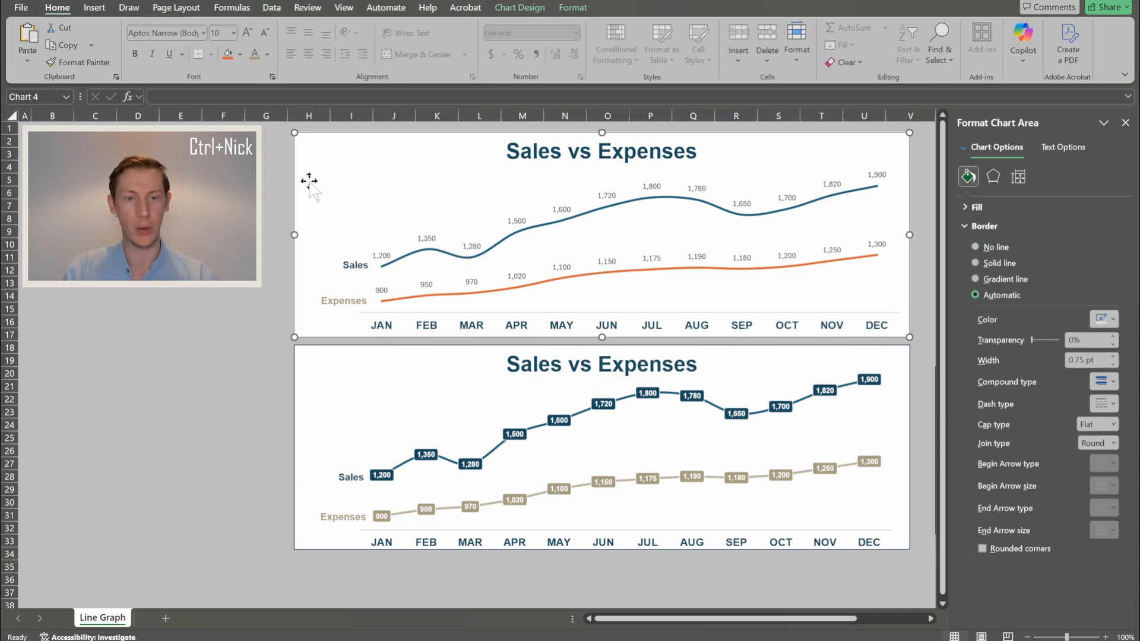
left_click(381, 255)
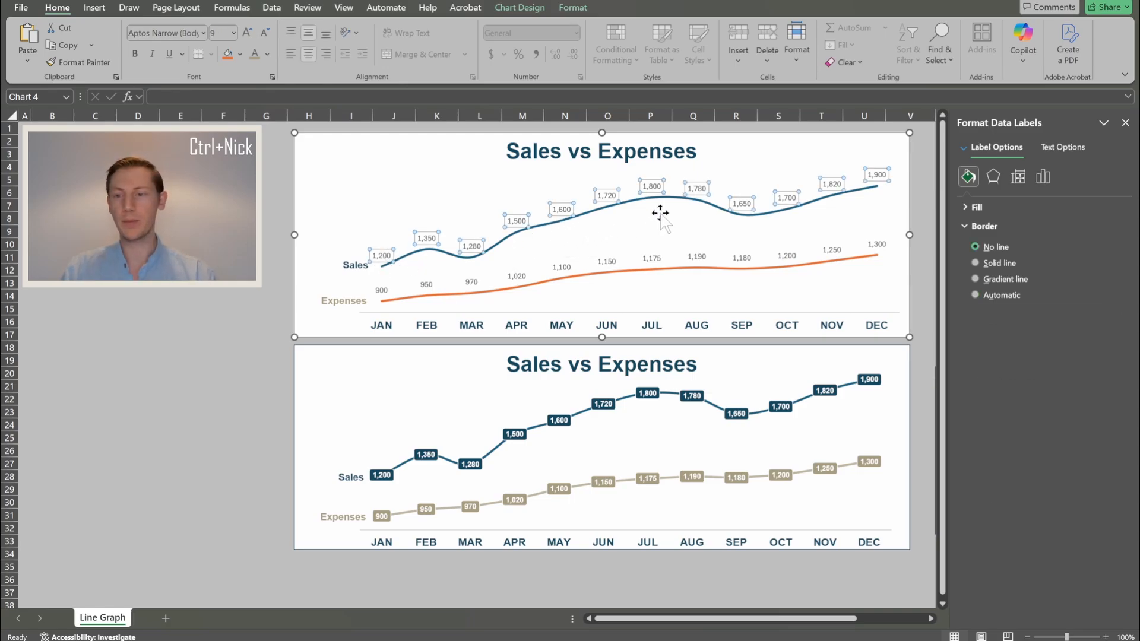
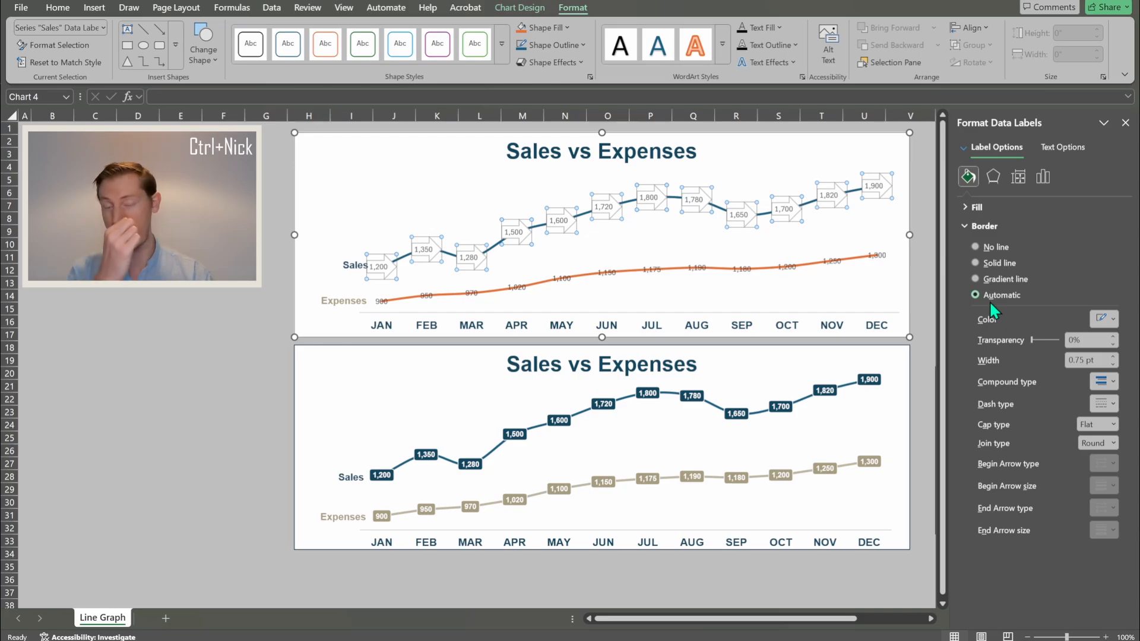
- Change the selected Sales data labels' shape to Rounded Rectangle
left_click(203, 56)
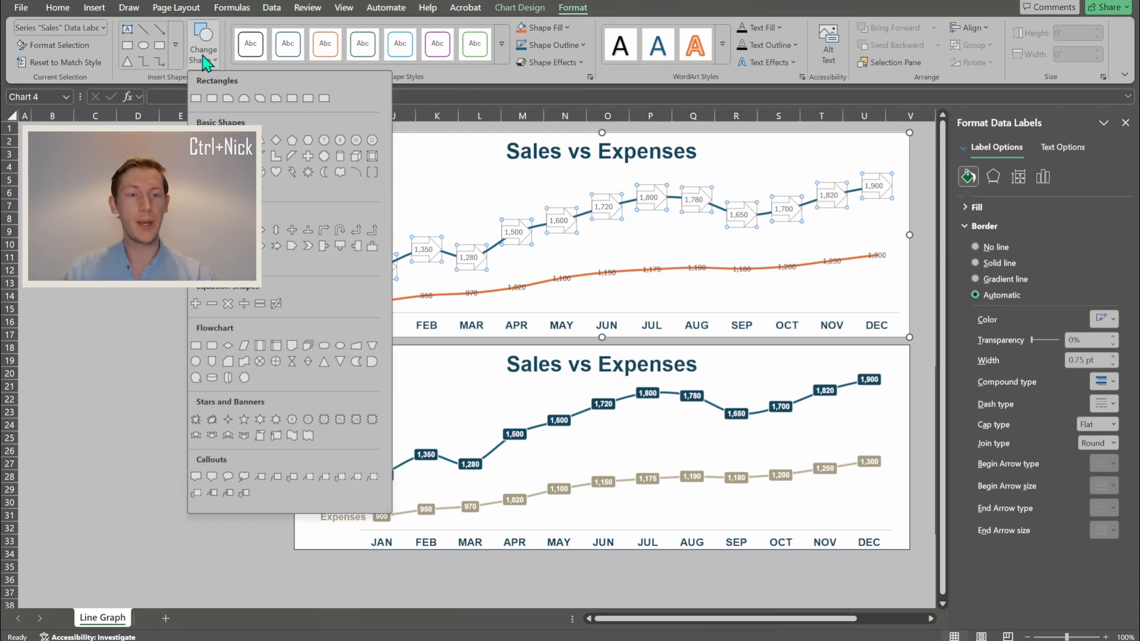
left_click(212, 99)
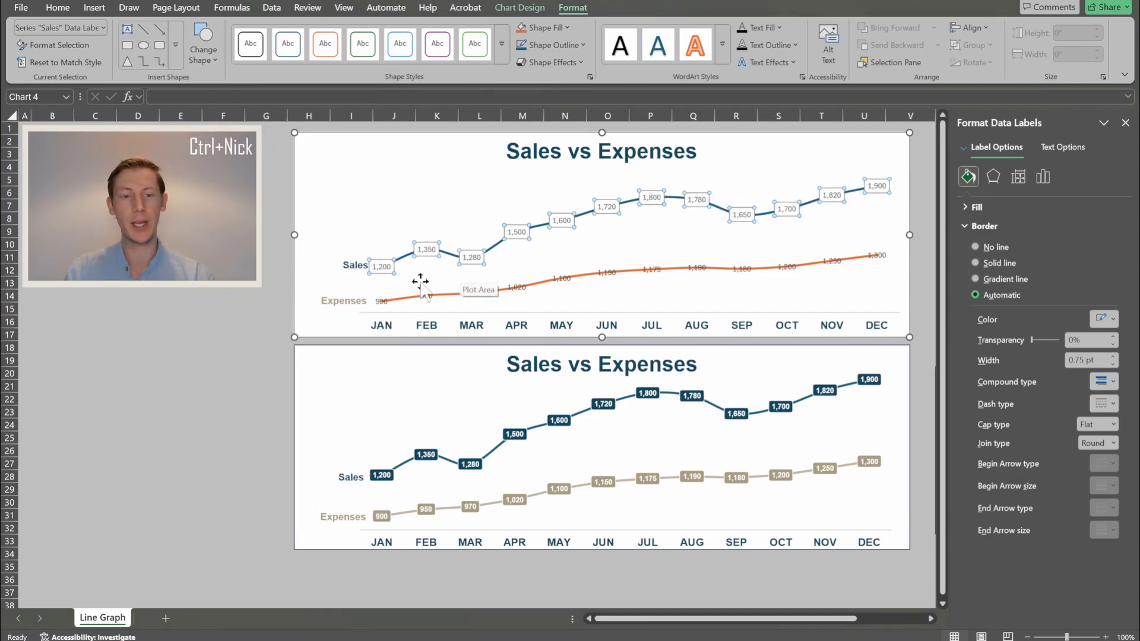
- Give the Expenses data labels the Rounded Rectangle shape, then reselect the Sales labels
left_click(379, 301)
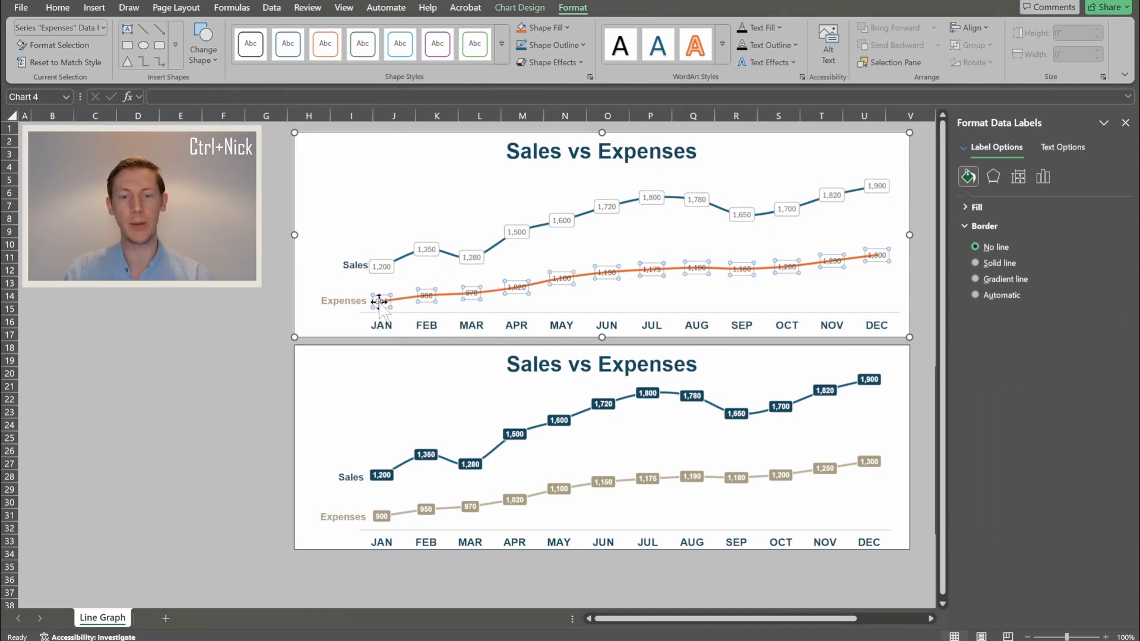
left_click(200, 59)
left_click(209, 97)
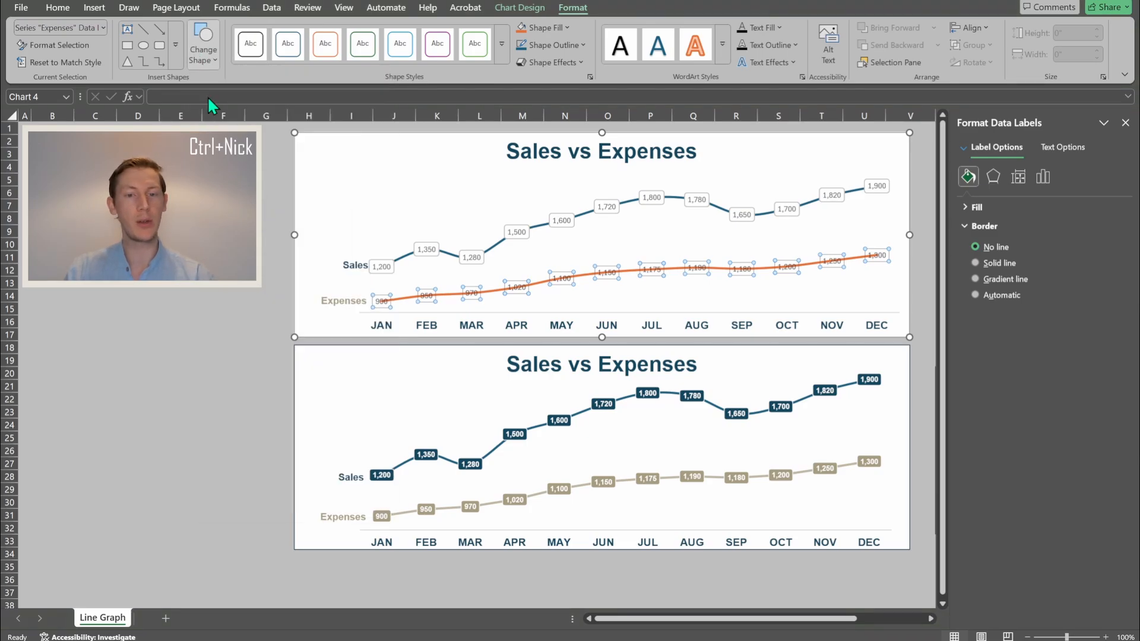
left_click(379, 268)
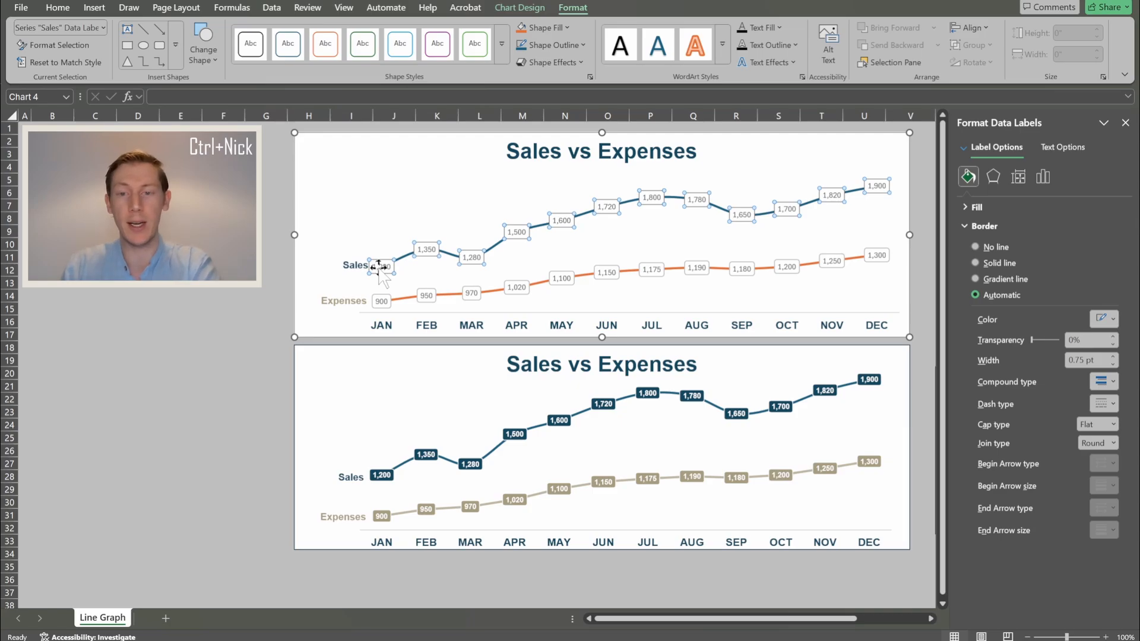
- Give the Sales data labels a solid dark navy fill
left_click(976, 207)
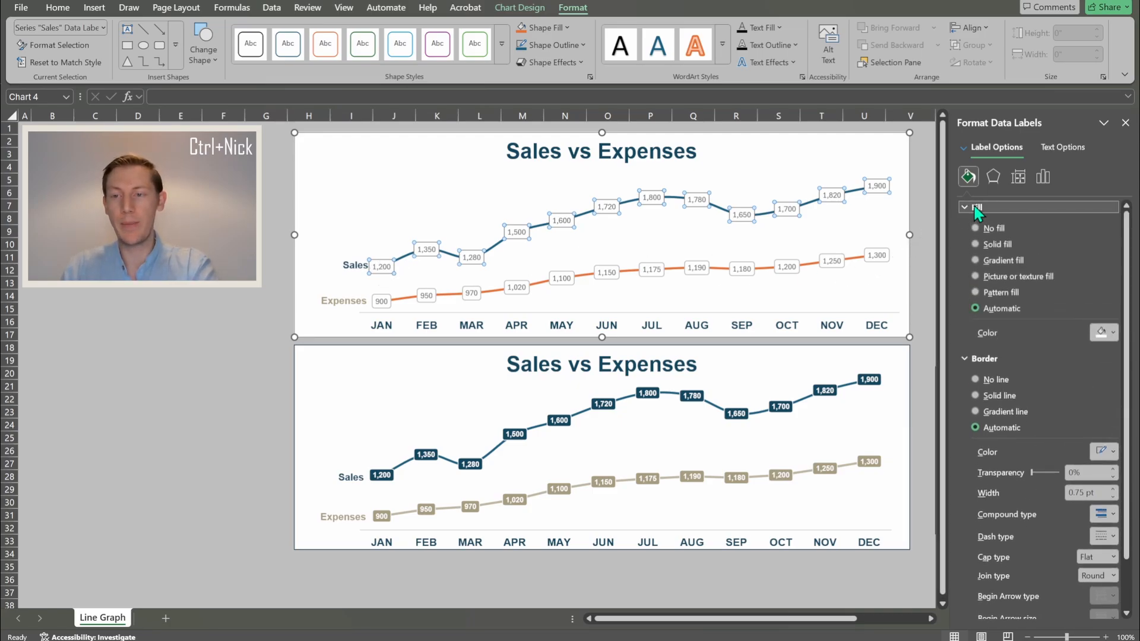
left_click(975, 245)
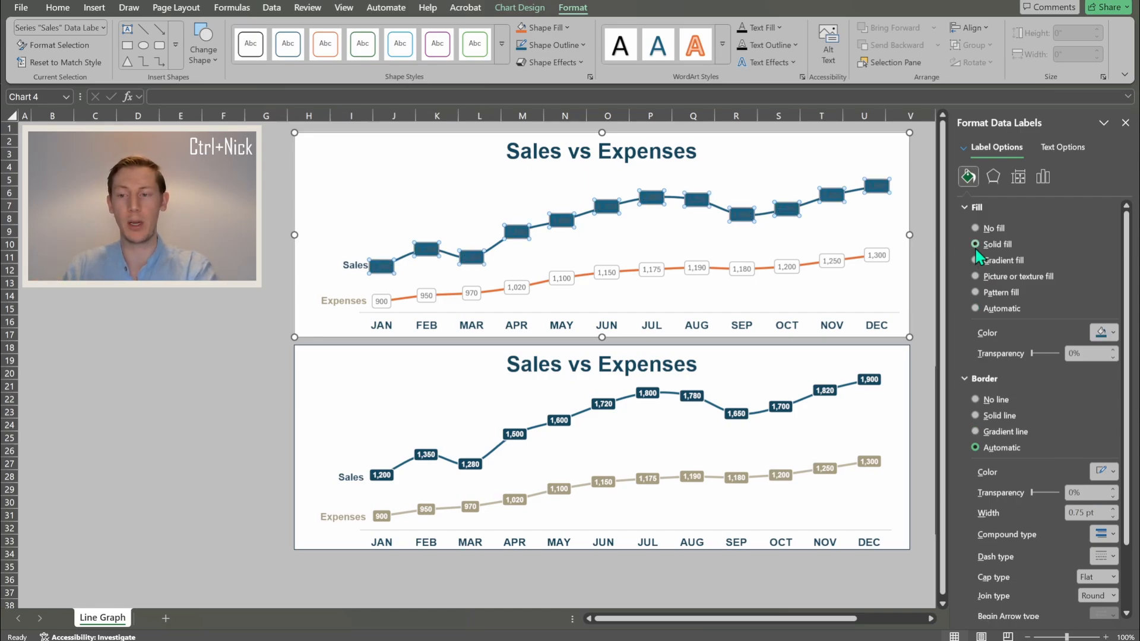
left_click(1112, 334)
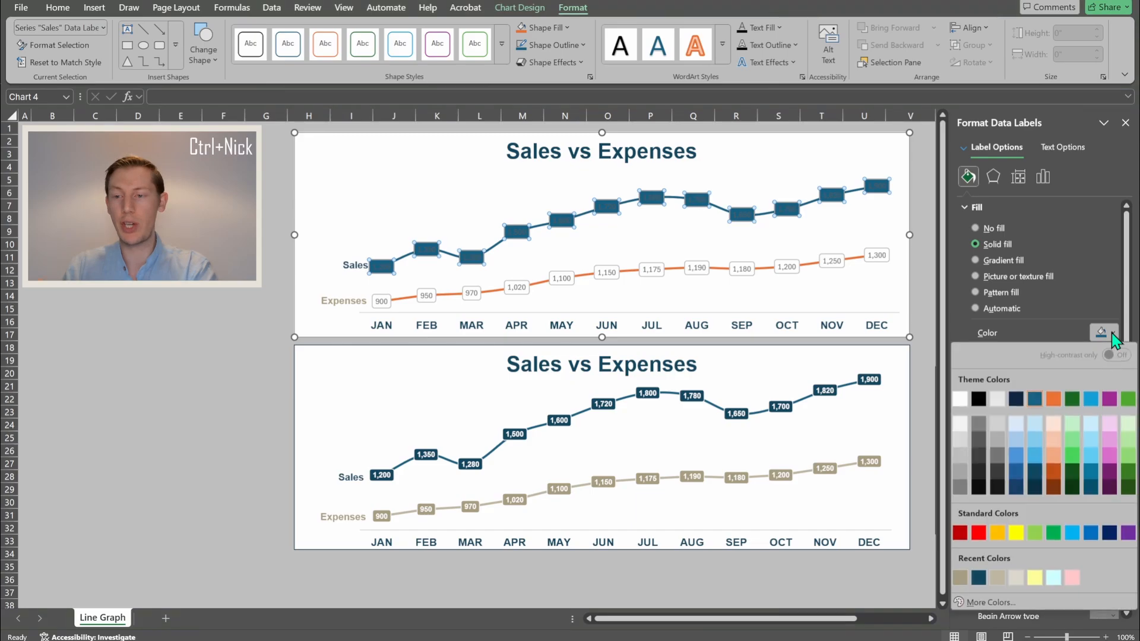
left_click(979, 578)
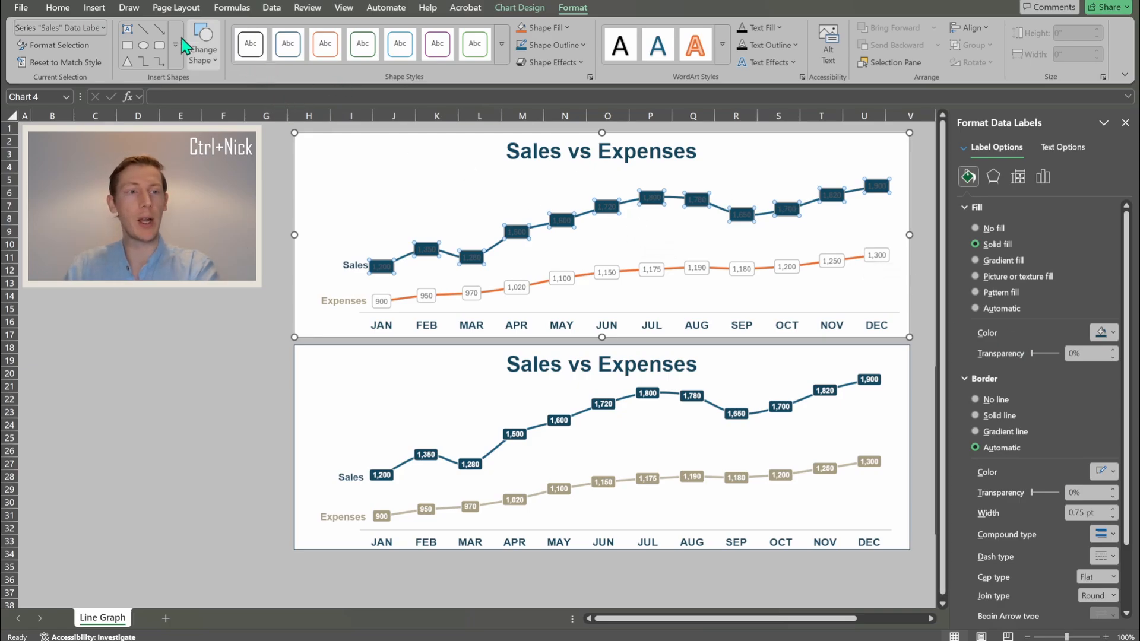
- Make the Sales label numbers white and compare with the reference chart's labels
left_click(59, 9)
left_click(267, 54)
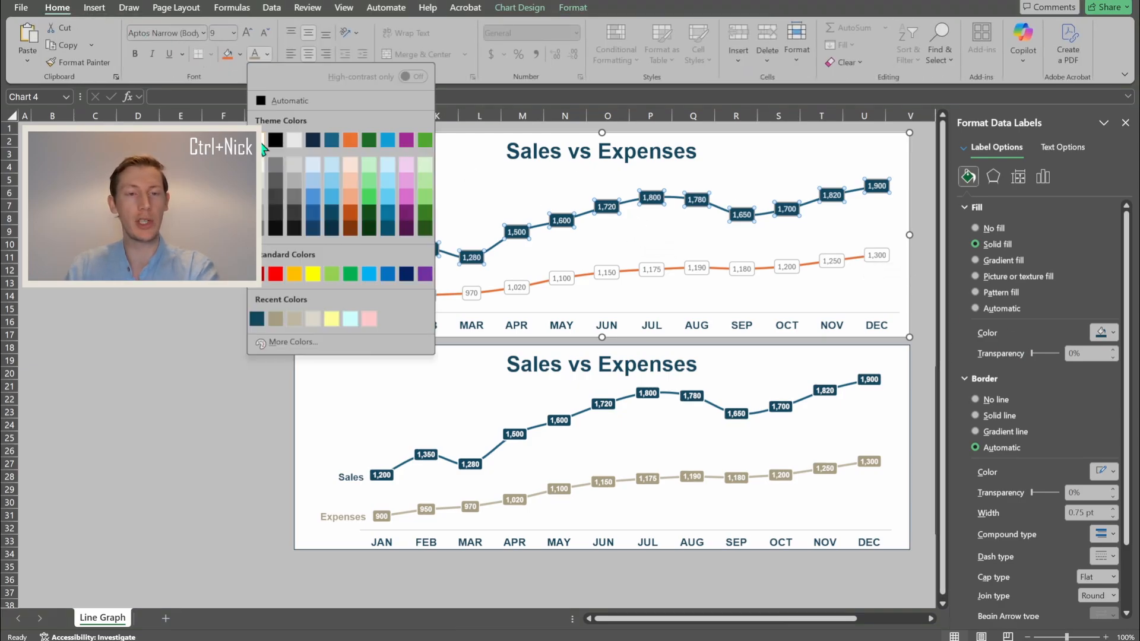
left_click(262, 138)
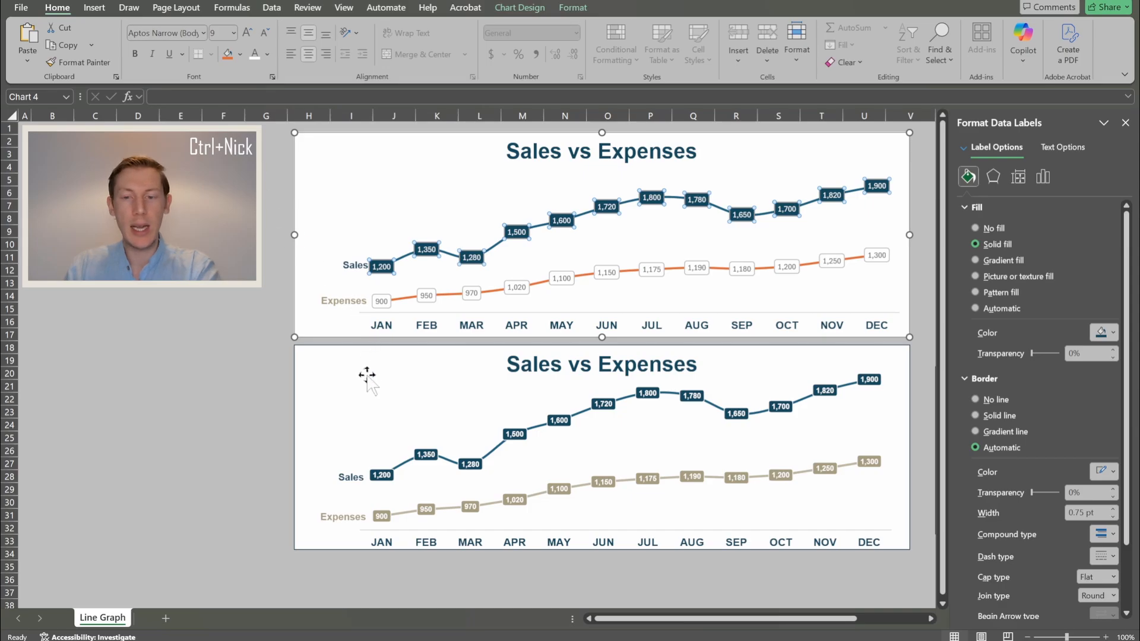
left_click(514, 439)
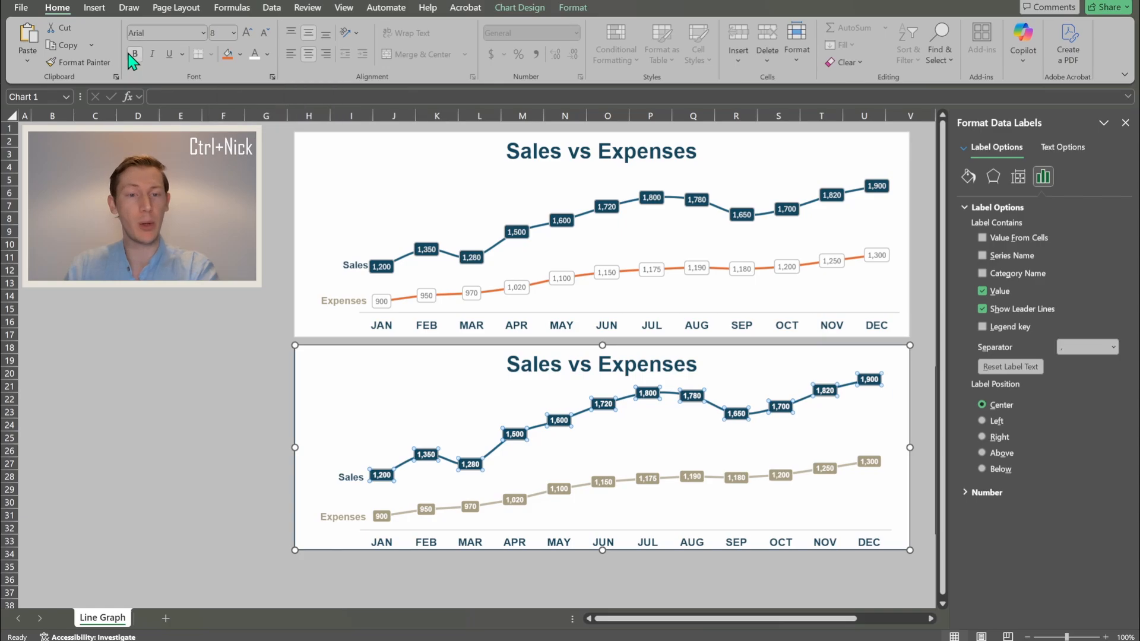
- Set the Sales data label font to Arial, size 8
left_click(382, 266)
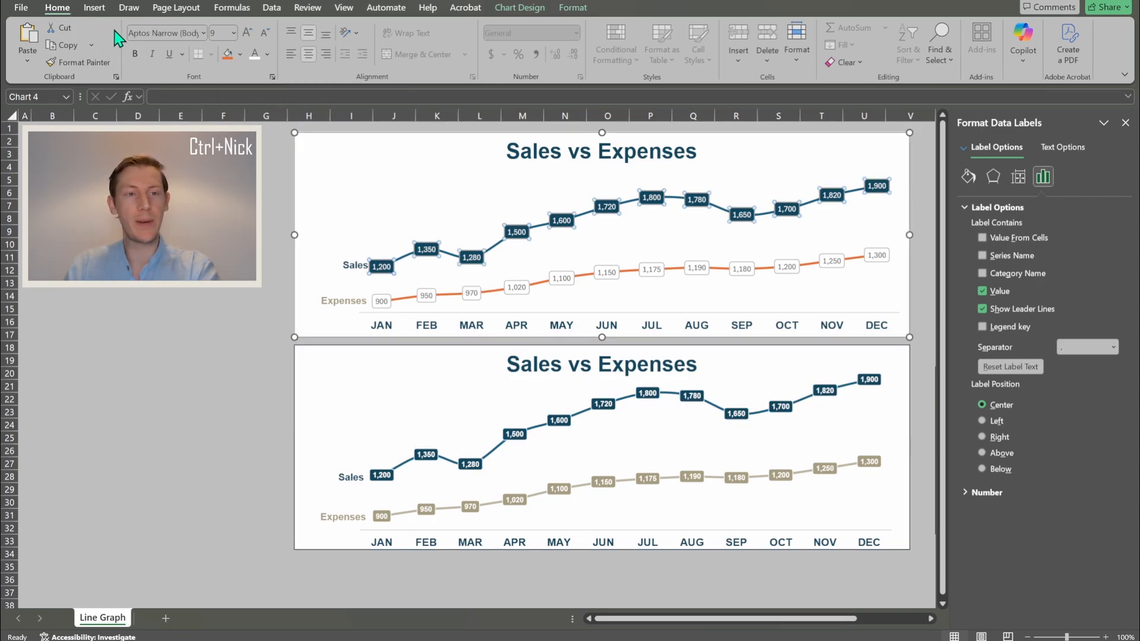
left_click(164, 32)
type("Arial")
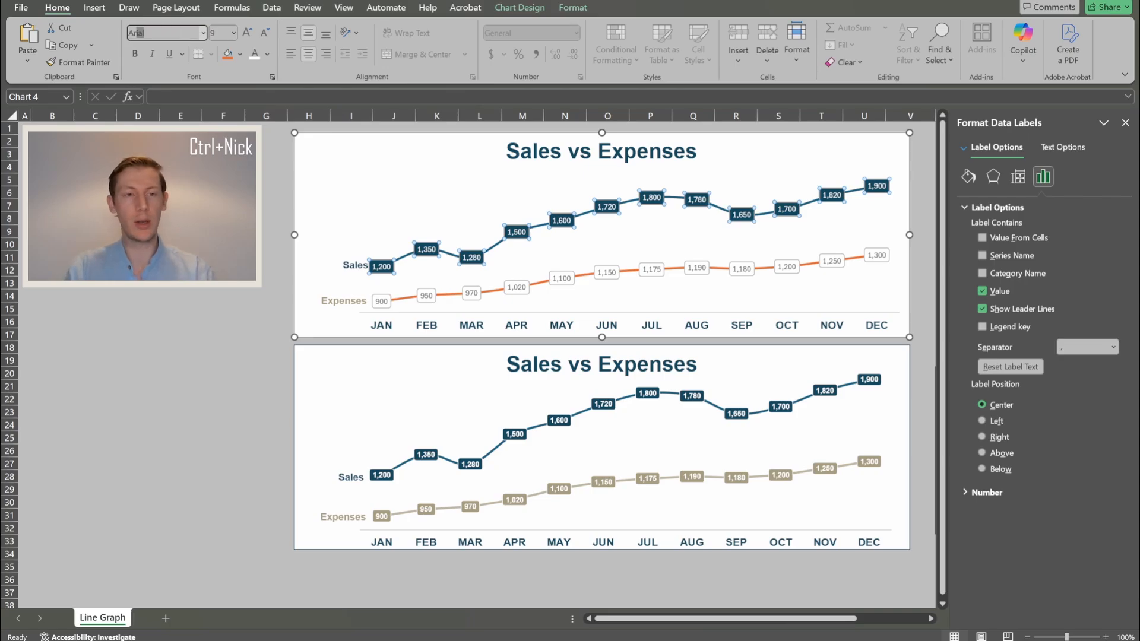
key("Return")
left_click(218, 32)
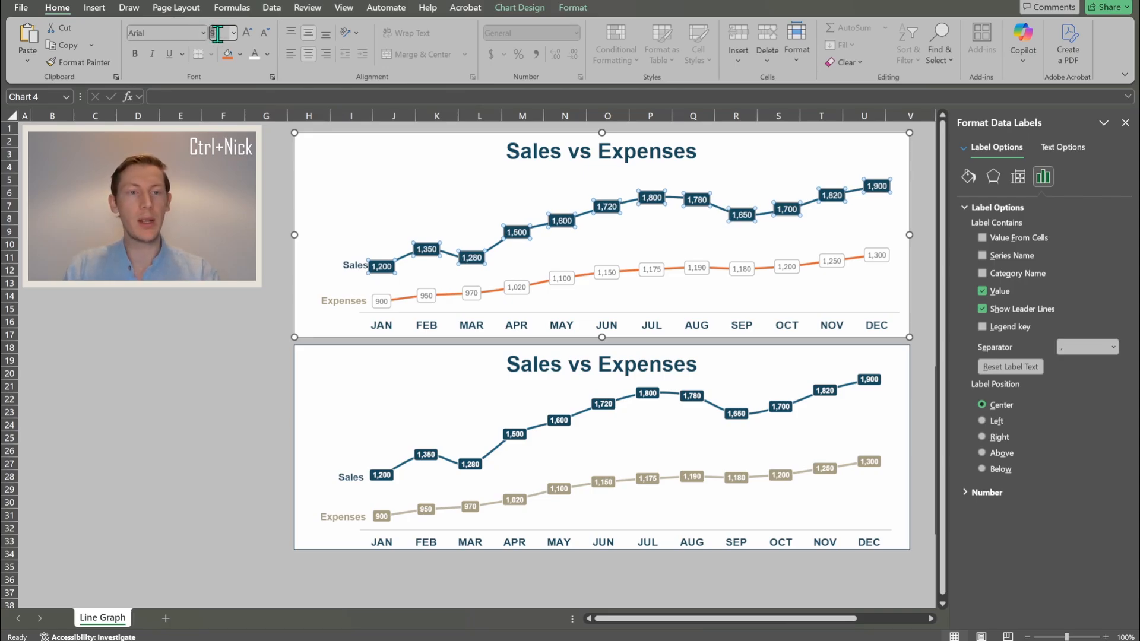
type("8")
key("Return")
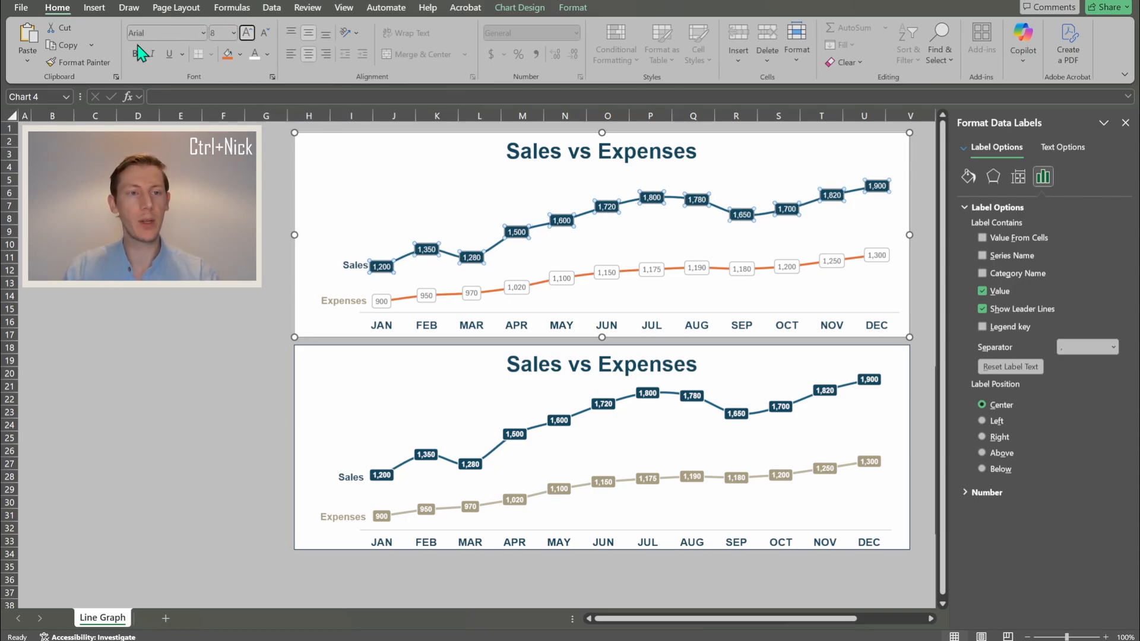
left_click(222, 370)
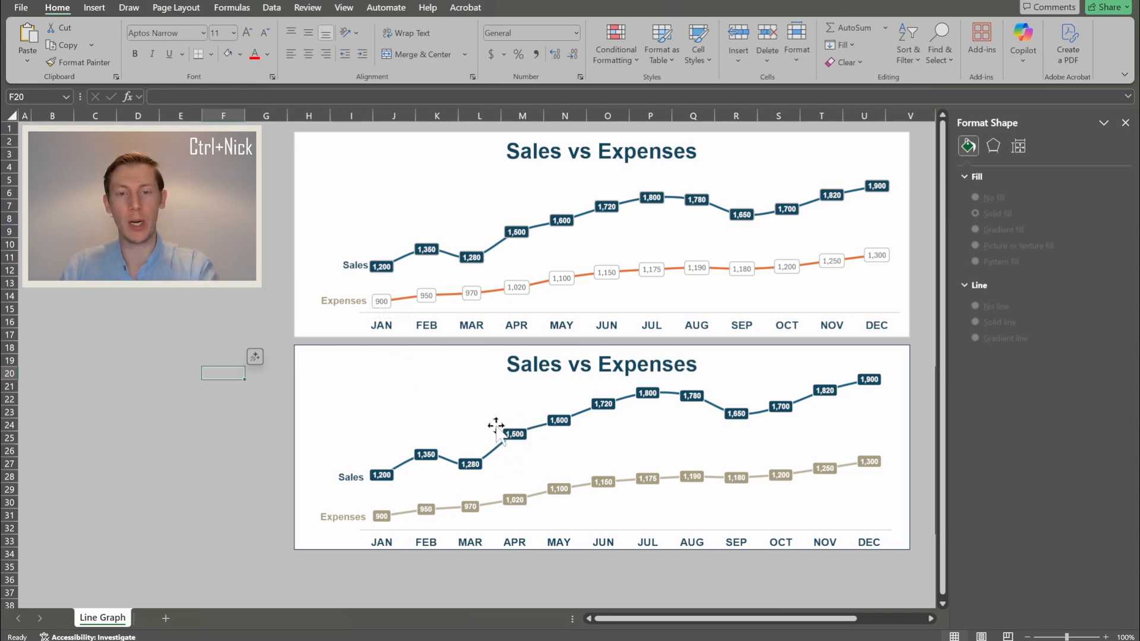
- Switch the Sales data labels' border from automatic to a solid line
left_click(526, 236)
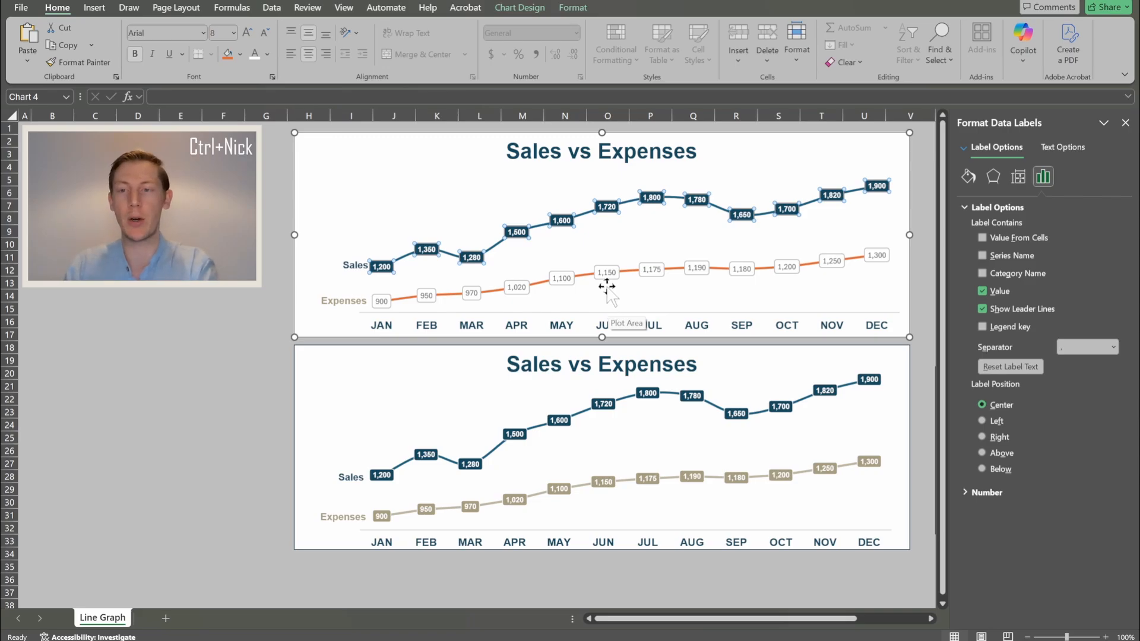
left_click(968, 177)
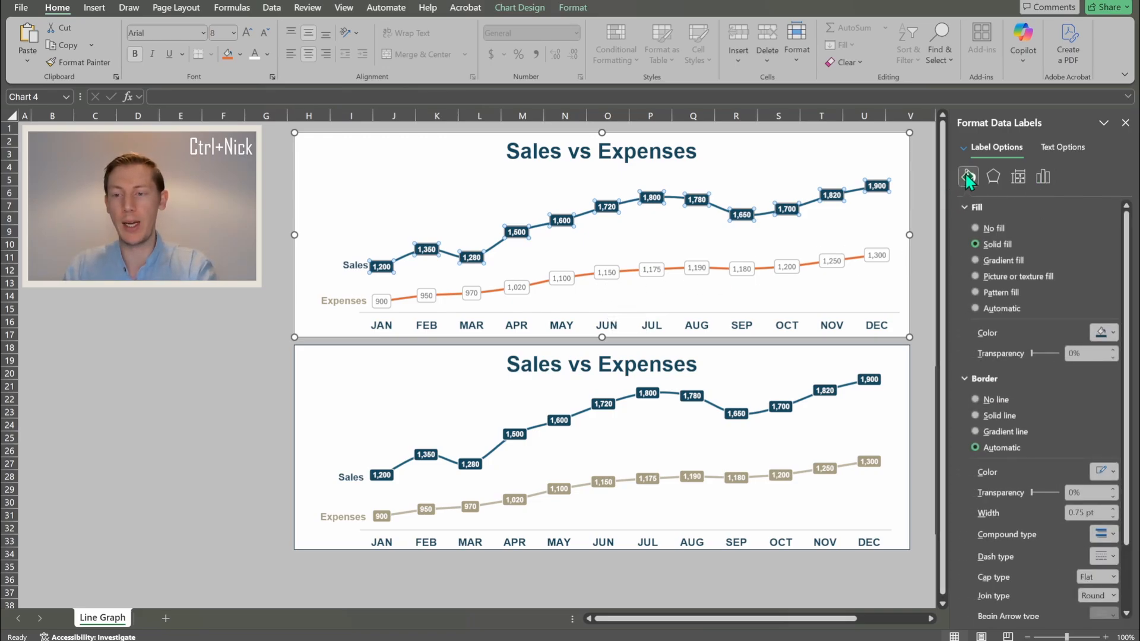
left_click(975, 416)
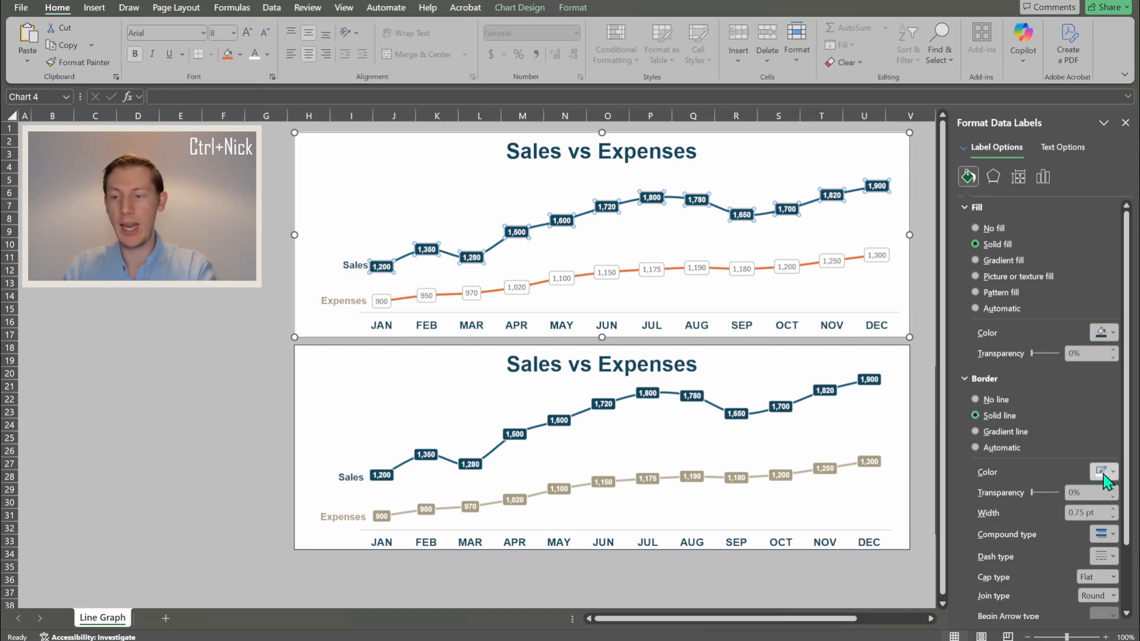
left_click(206, 324)
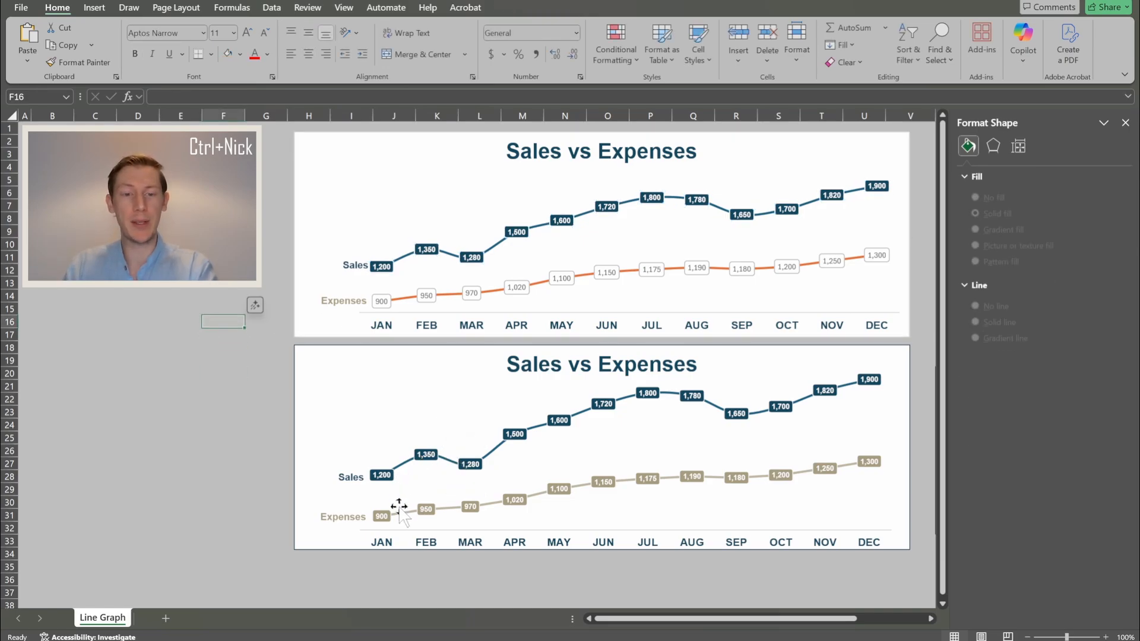
- Give the Expenses data labels a solid tan fill
left_click(382, 299)
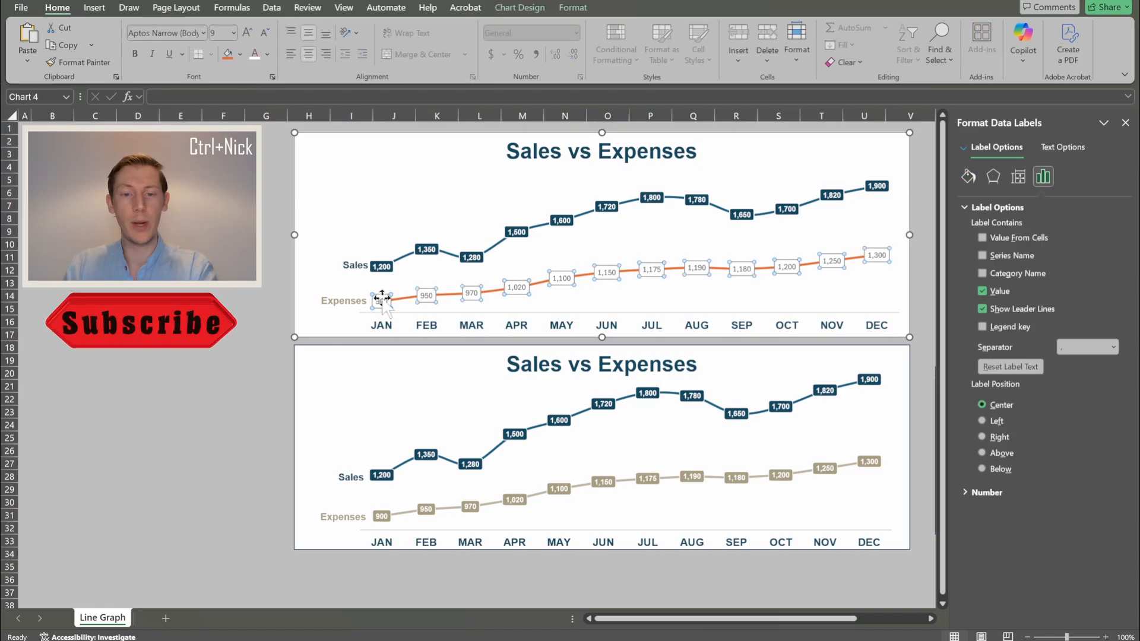
left_click(968, 177)
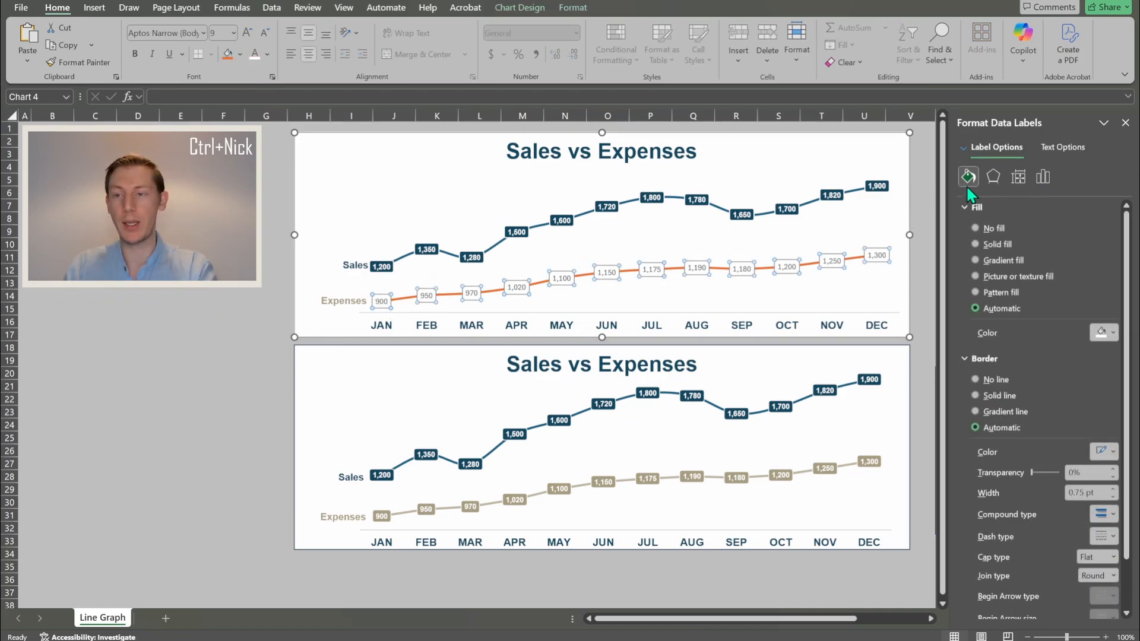
left_click(997, 245)
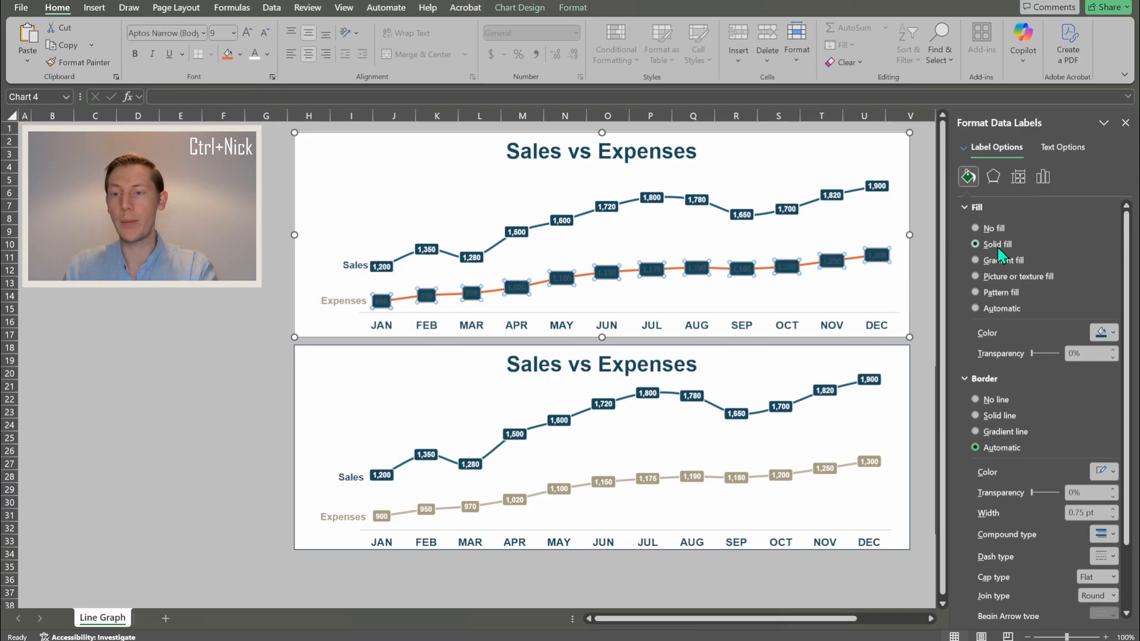
left_click(1101, 333)
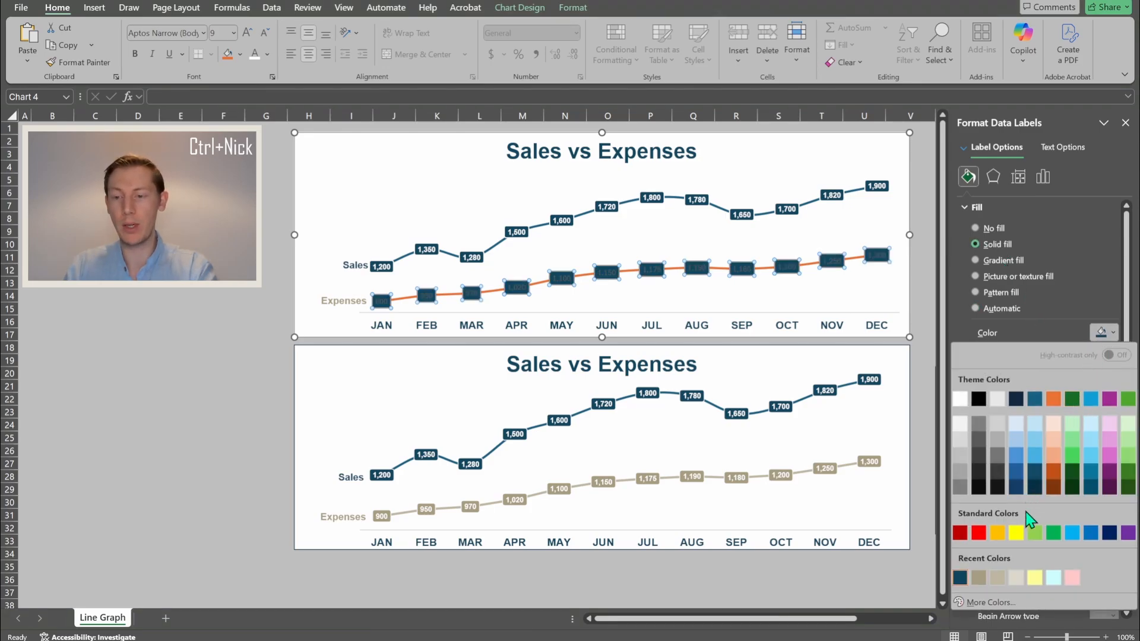
left_click(997, 579)
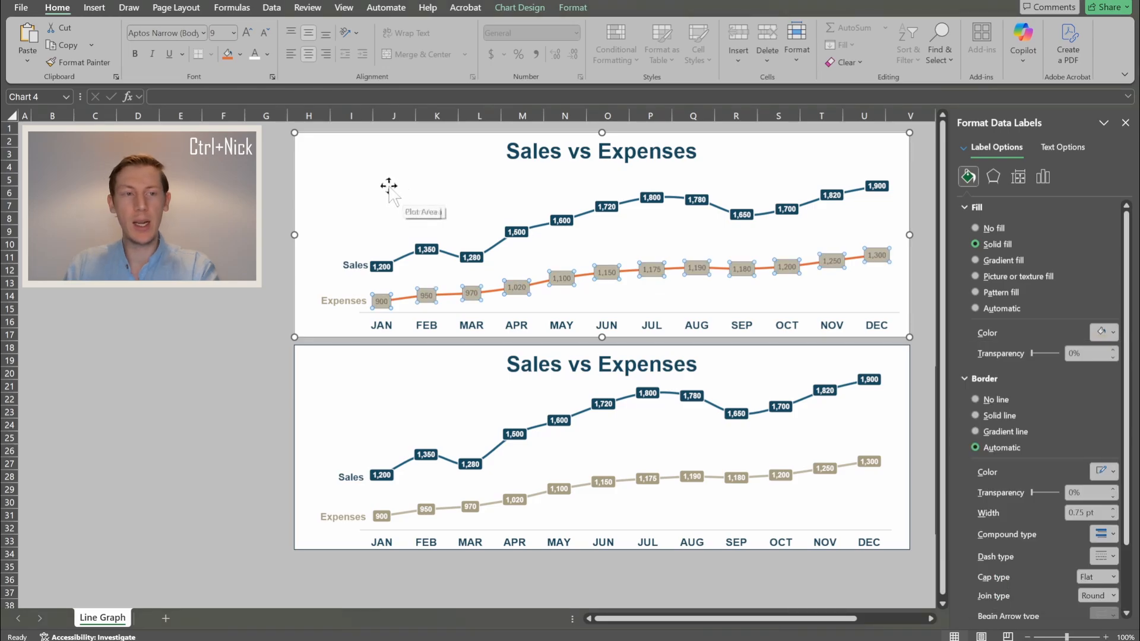
- Set the Expenses label text to white Arial, size 8
left_click(145, 33)
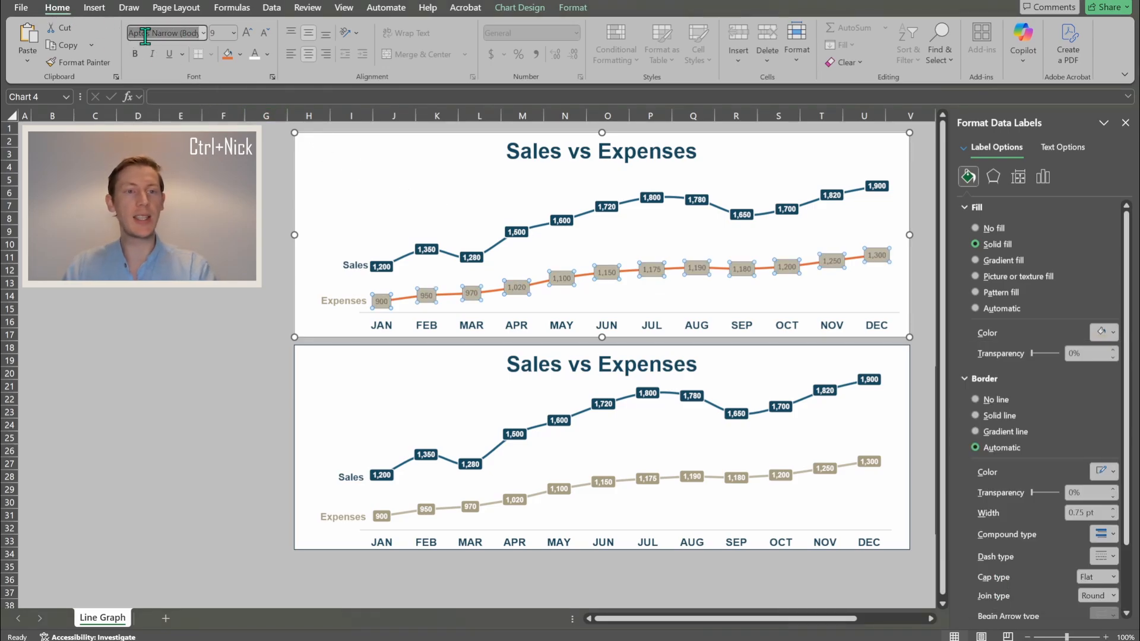
type("Arial")
key("Tab")
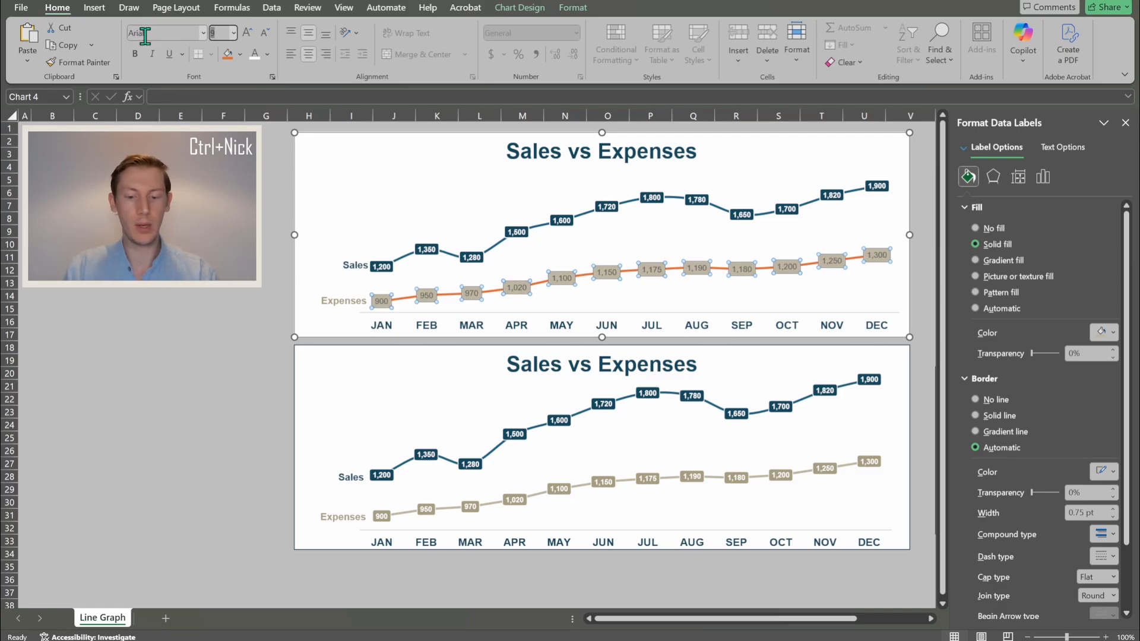
type("8")
key("Return")
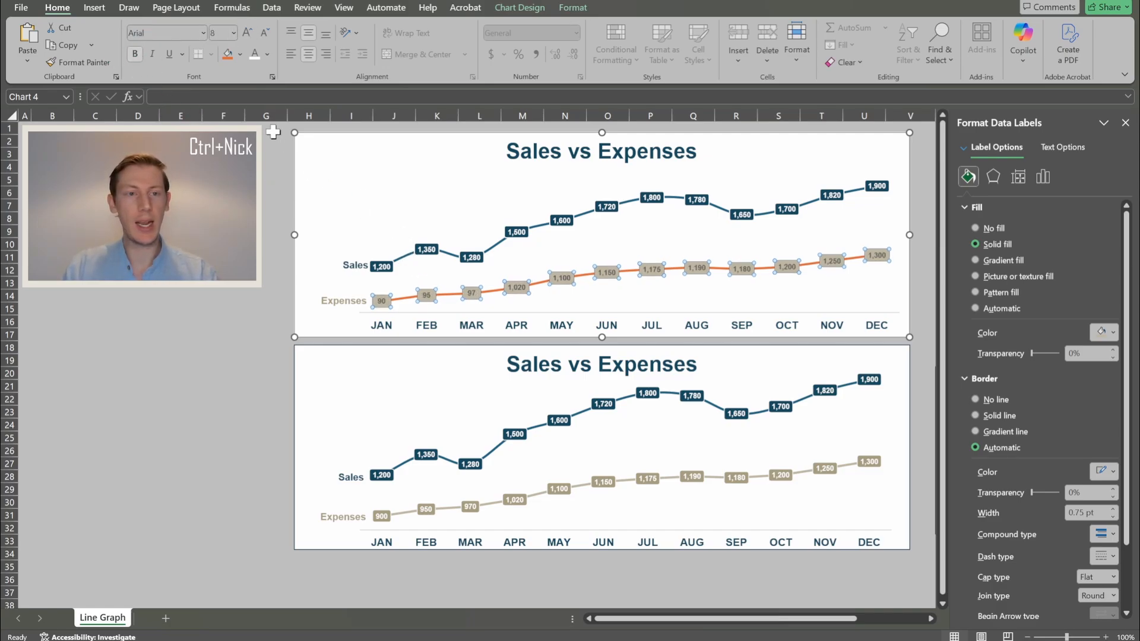
left_click(256, 53)
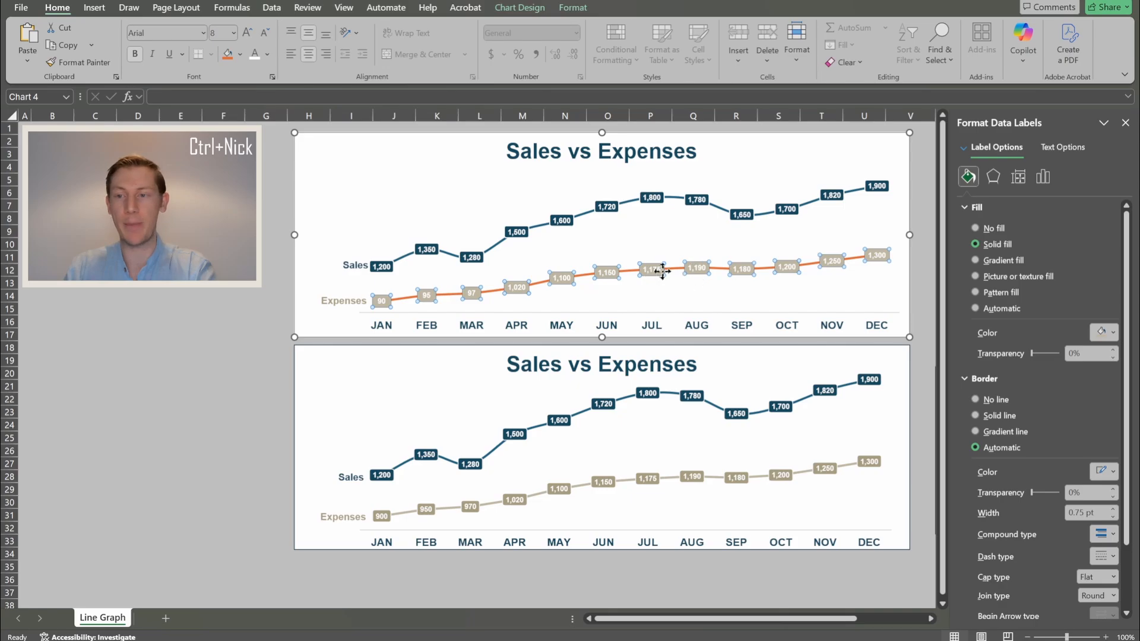
- Check the Expenses labels' alignment options and give them a solid-line border
left_click(1019, 176)
left_click(986, 368)
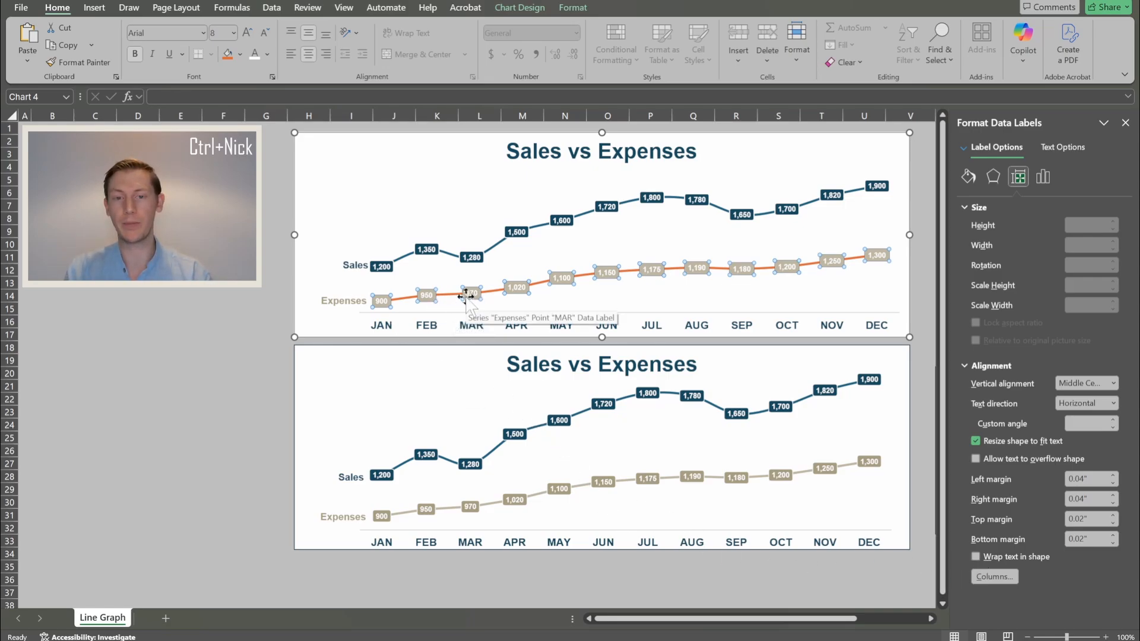
left_click(968, 177)
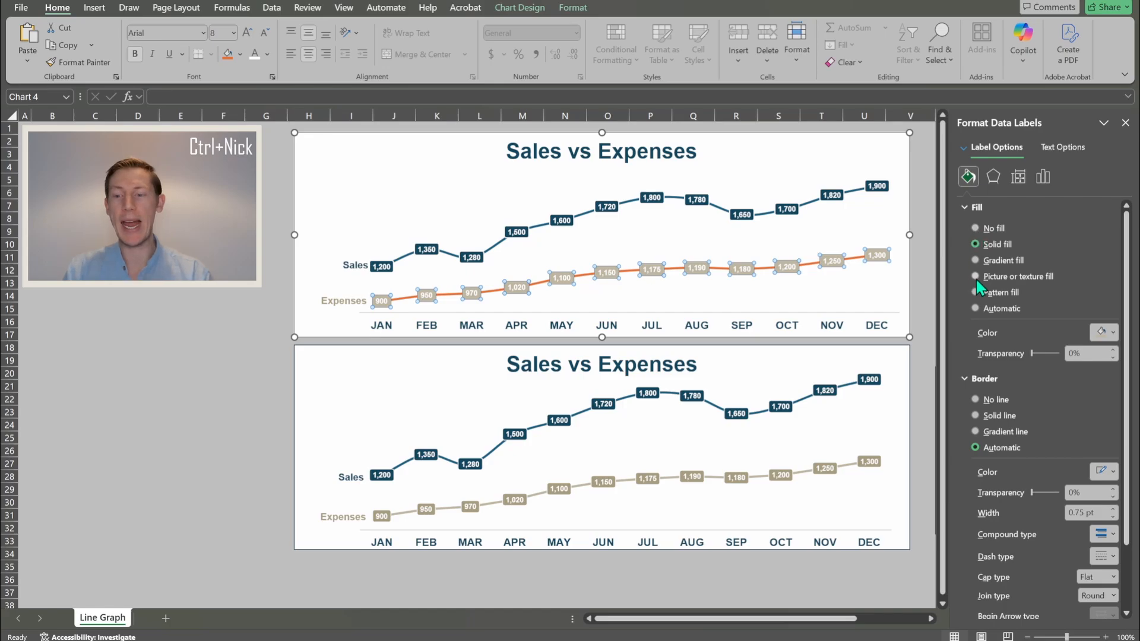
left_click(994, 417)
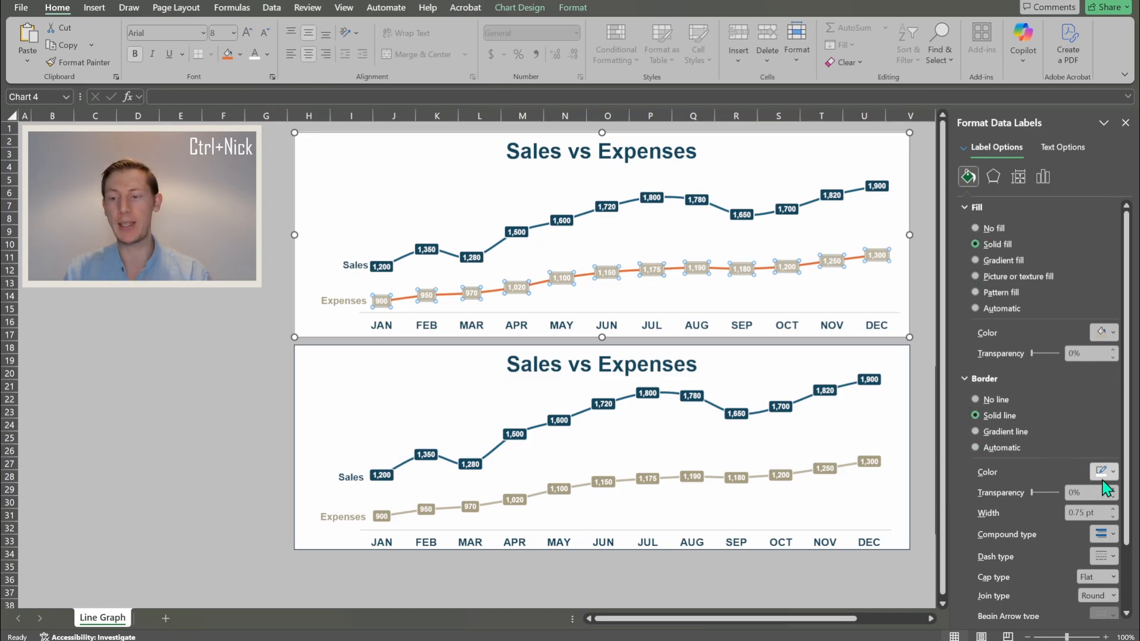
left_click(205, 321)
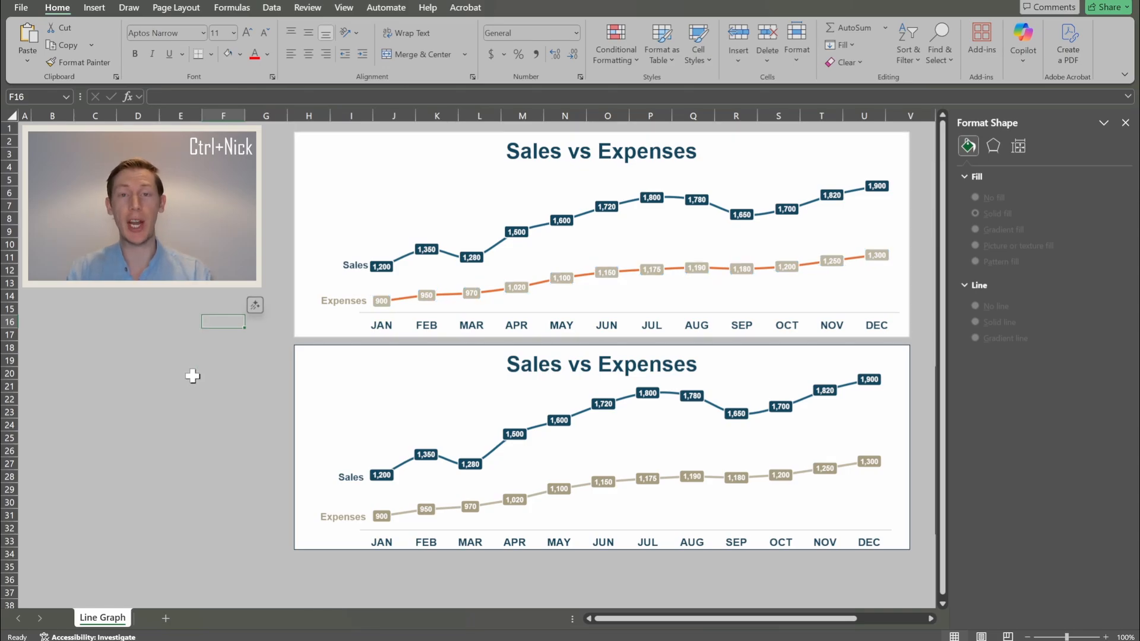
- Make the Sales line a solid dark navy line
left_click(408, 264)
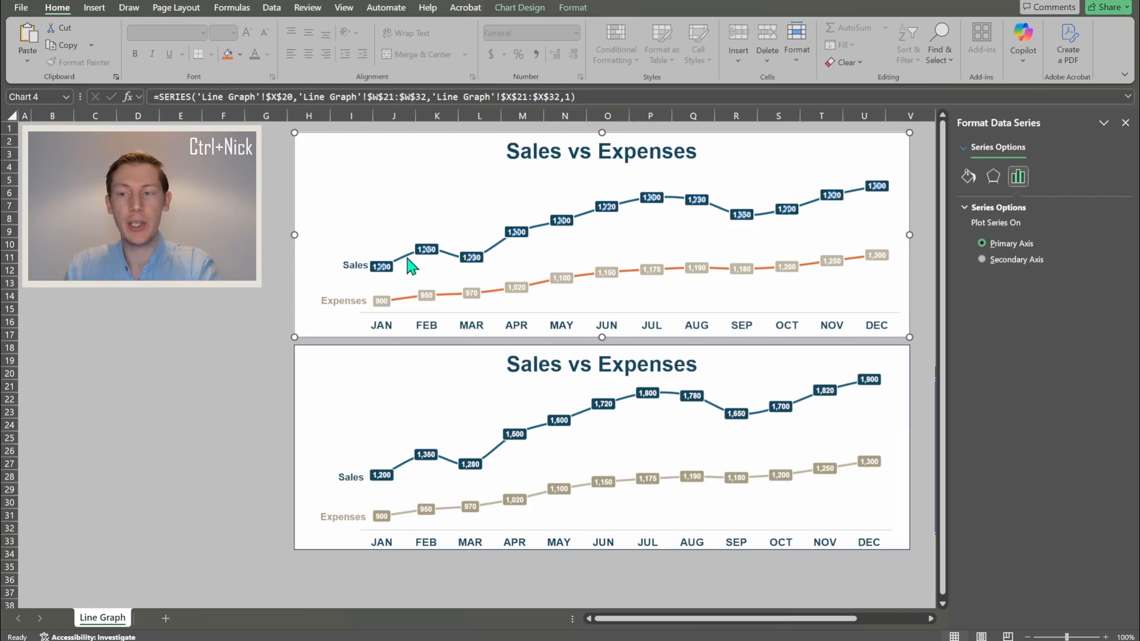
left_click(968, 178)
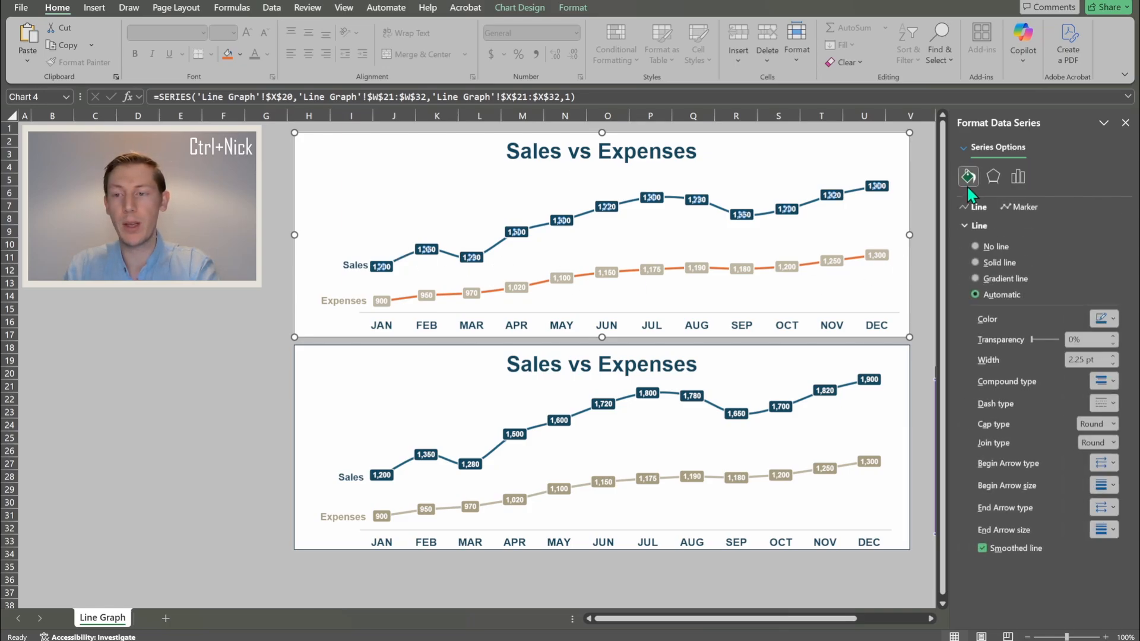
left_click(999, 265)
left_click(1113, 319)
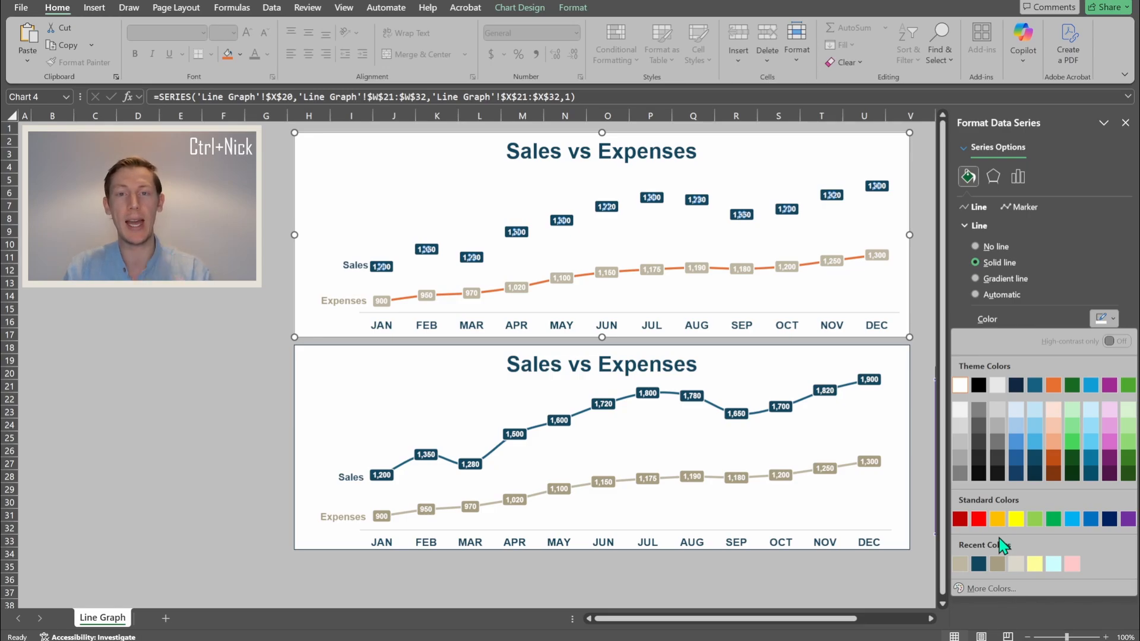
left_click(979, 563)
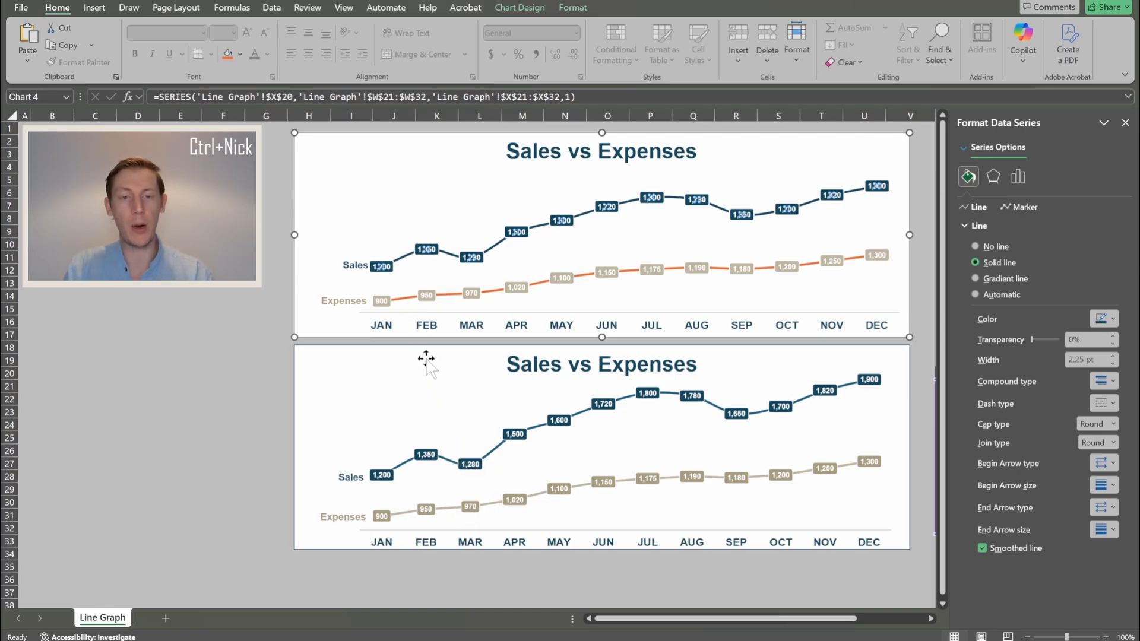
- Make the Expenses line a solid tan line
left_click(408, 299)
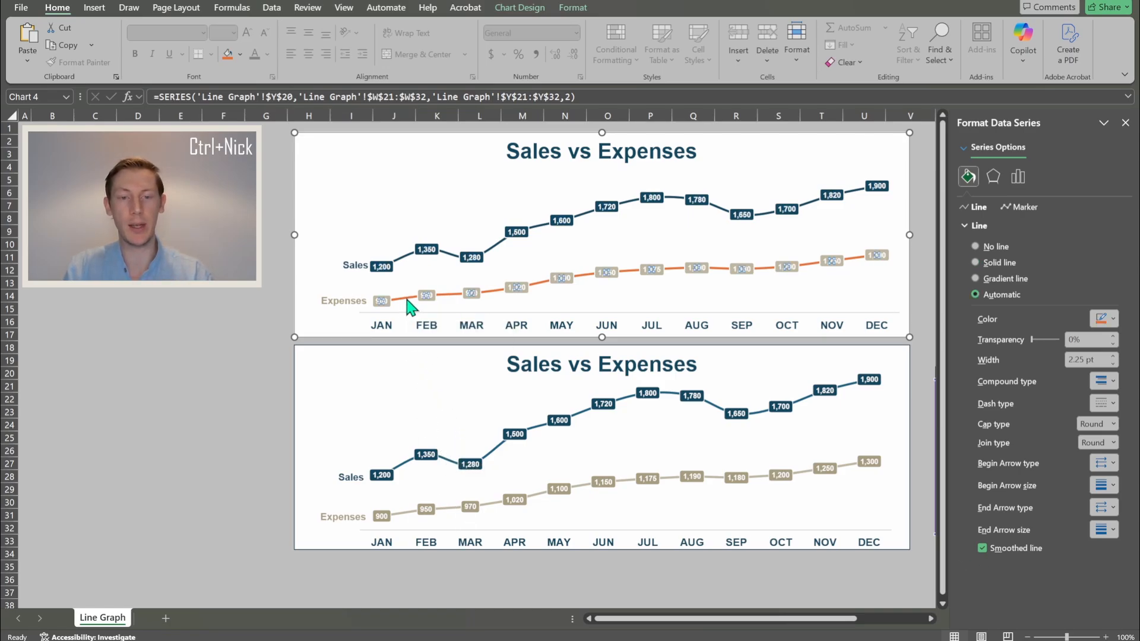
left_click(995, 267)
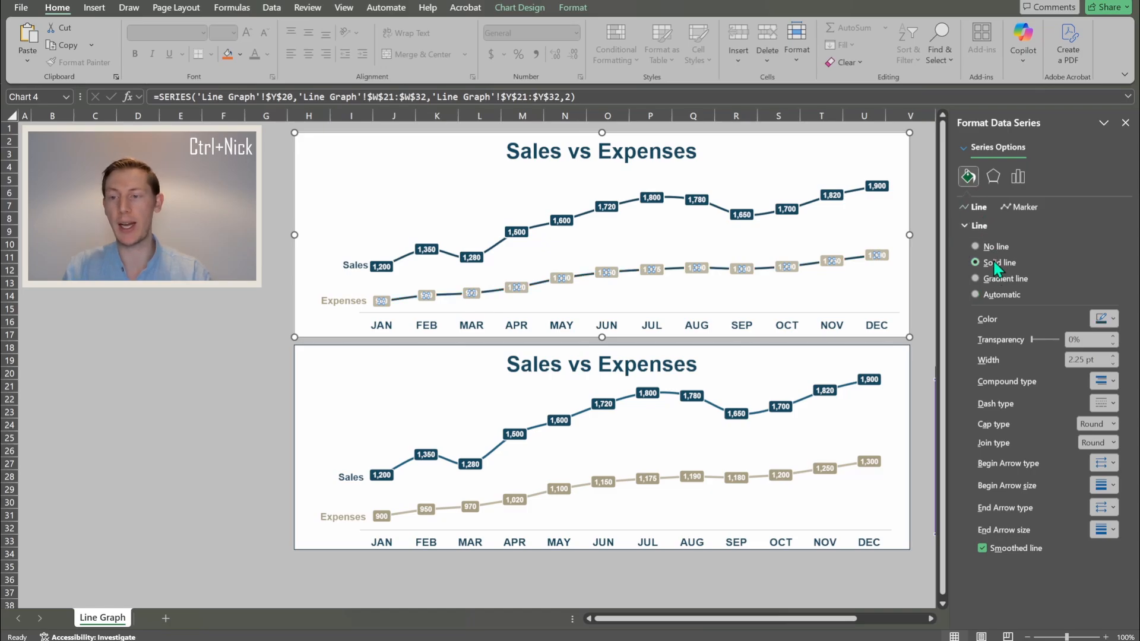
left_click(1104, 319)
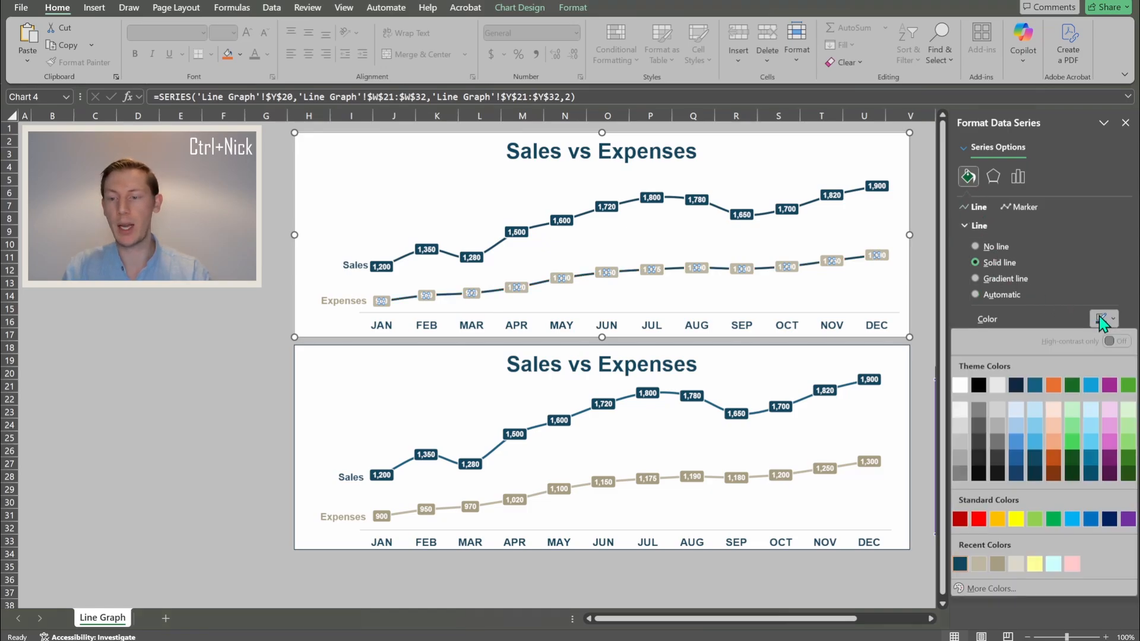
left_click(981, 563)
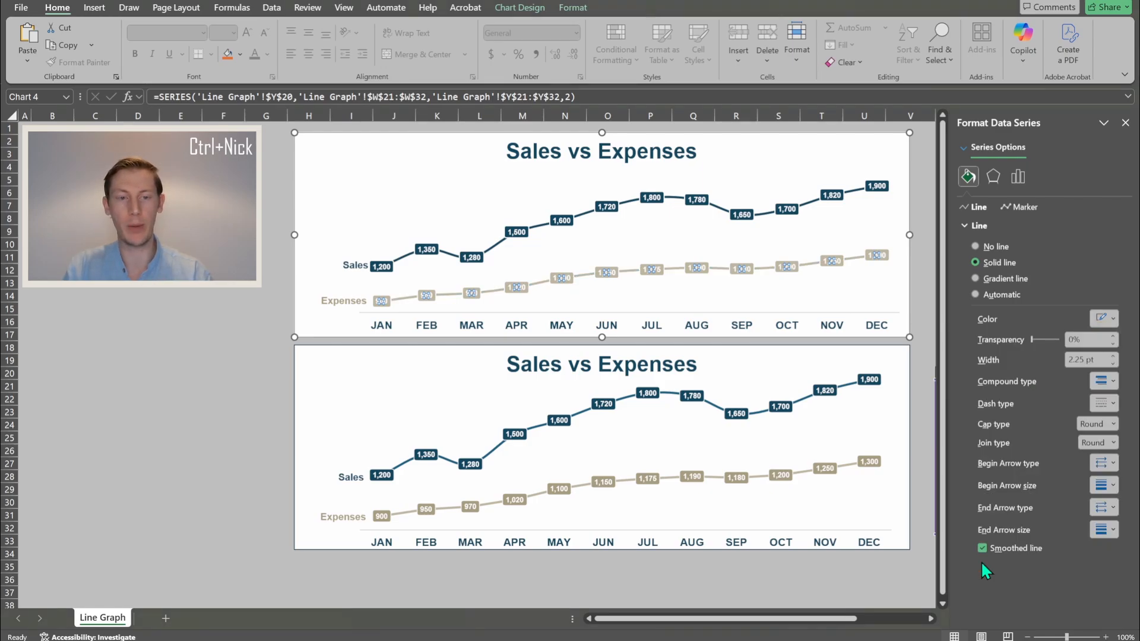
key("Escape")
key("Escape")
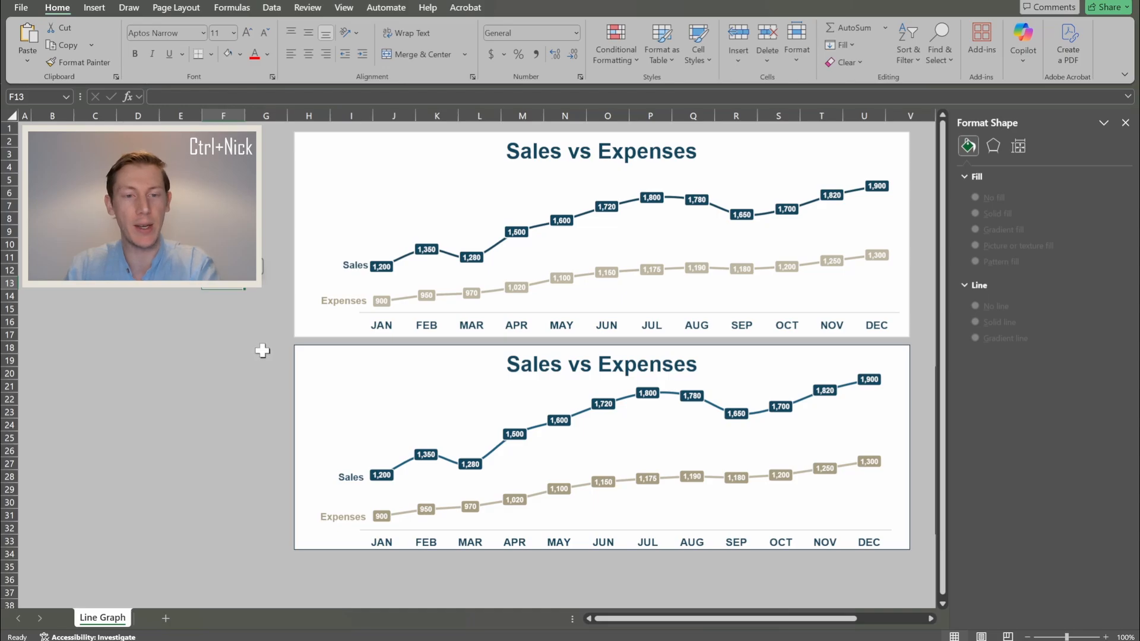
- Nudge the Expenses and Sales name boxes so each lines up with its line's start
left_click(347, 302)
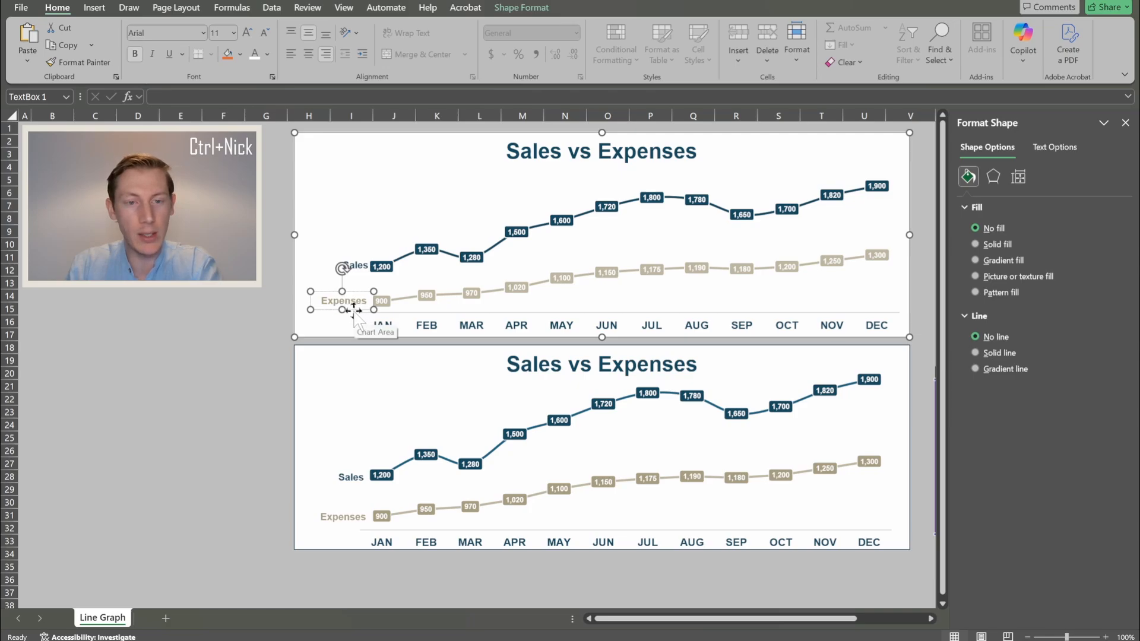
left_click_drag(354, 311, 353, 311)
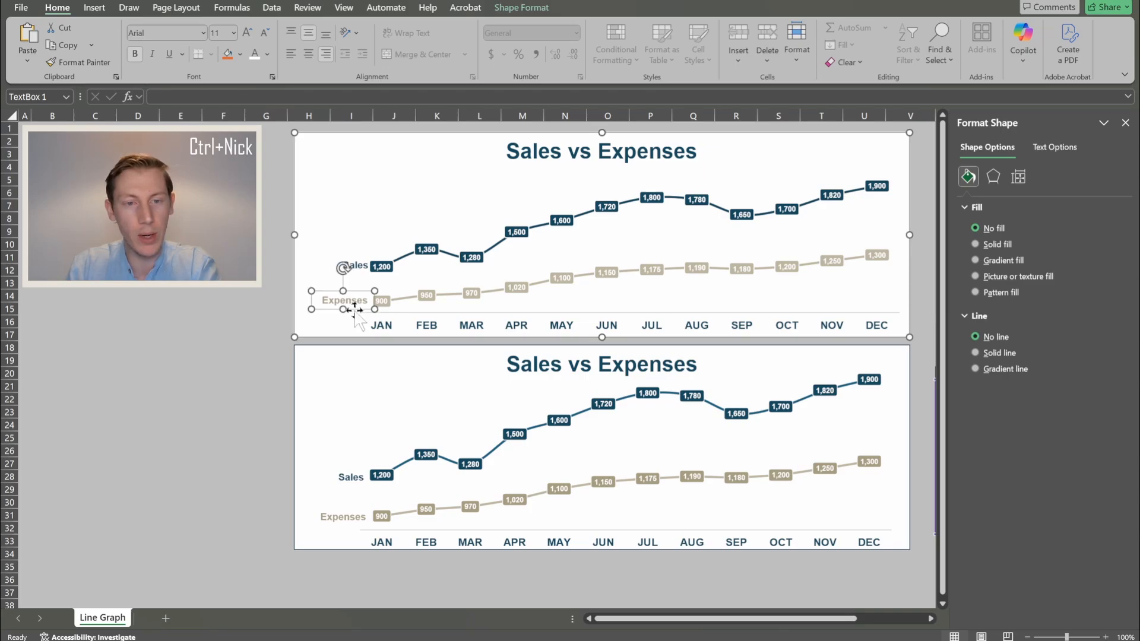
left_click(355, 265)
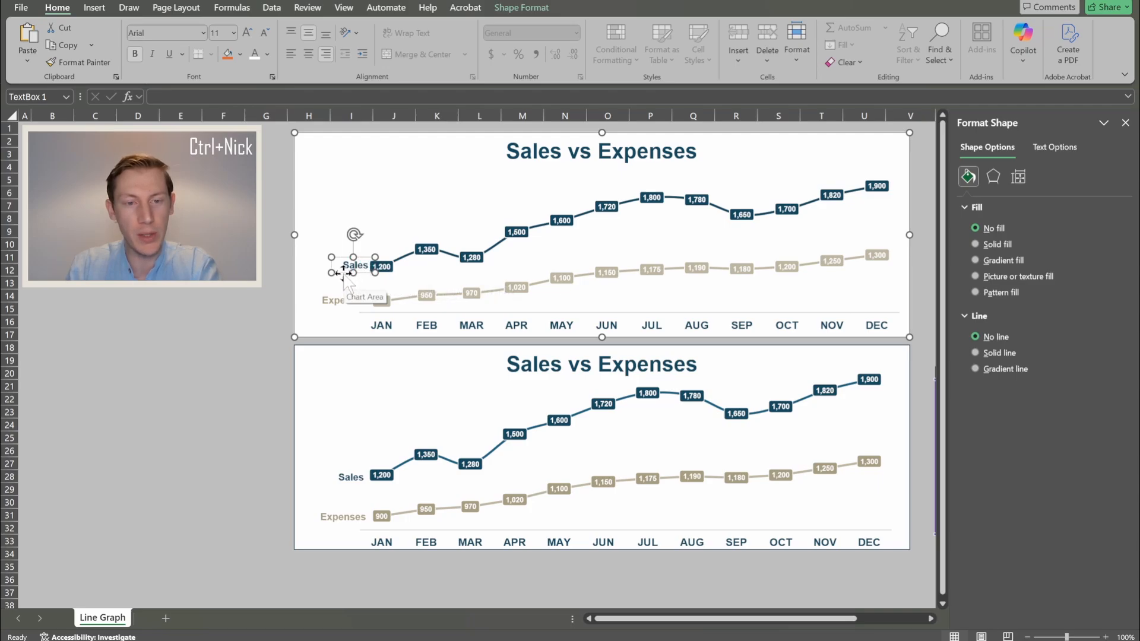
left_click_drag(342, 272, 340, 273)
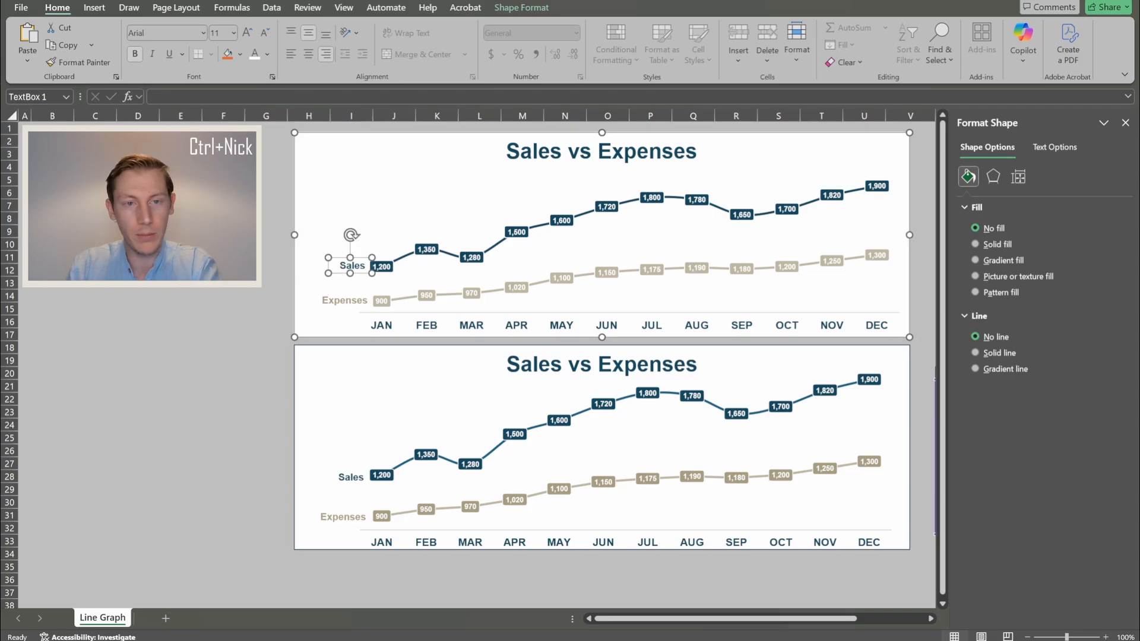
left_click(218, 450)
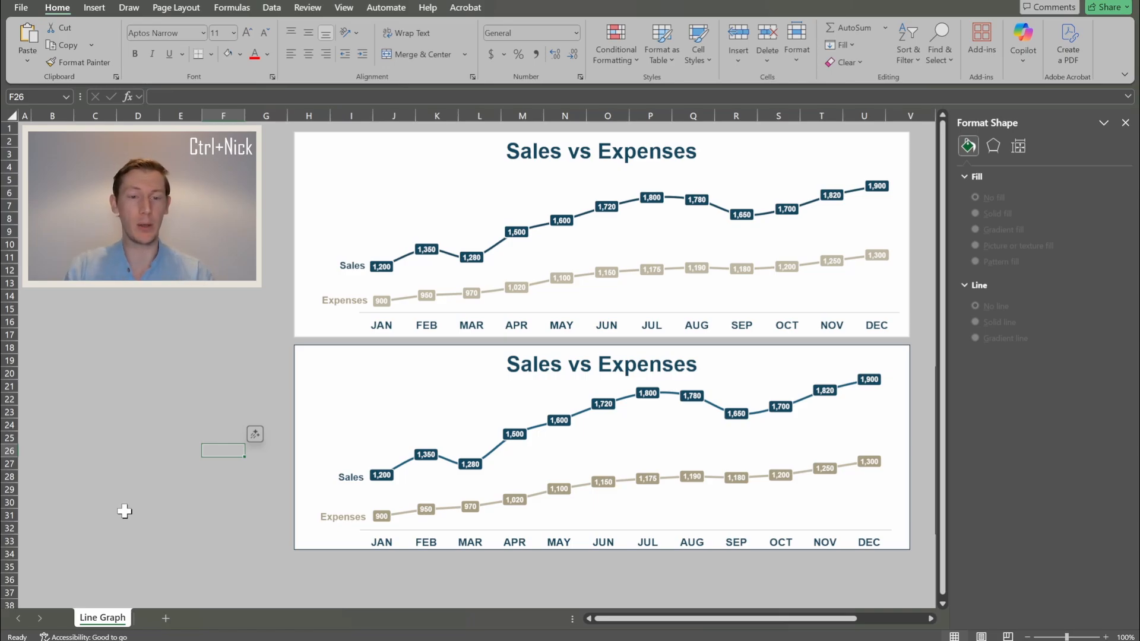
- Outline the top chart area with a solid dark-coloured border line
left_click(309, 147)
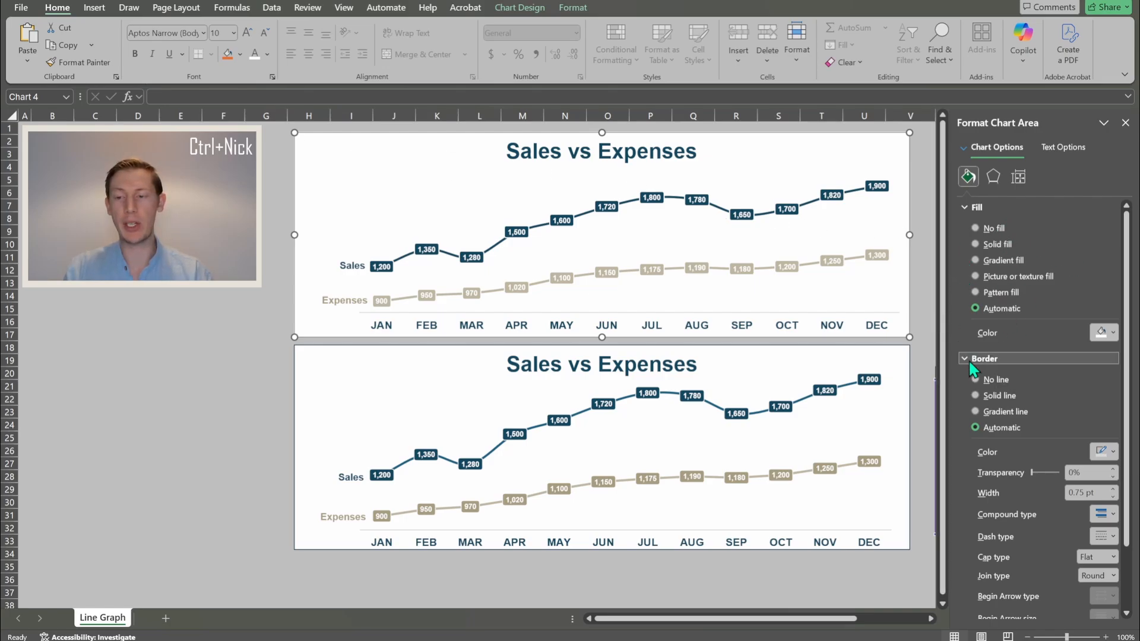
left_click(986, 395)
left_click(1106, 451)
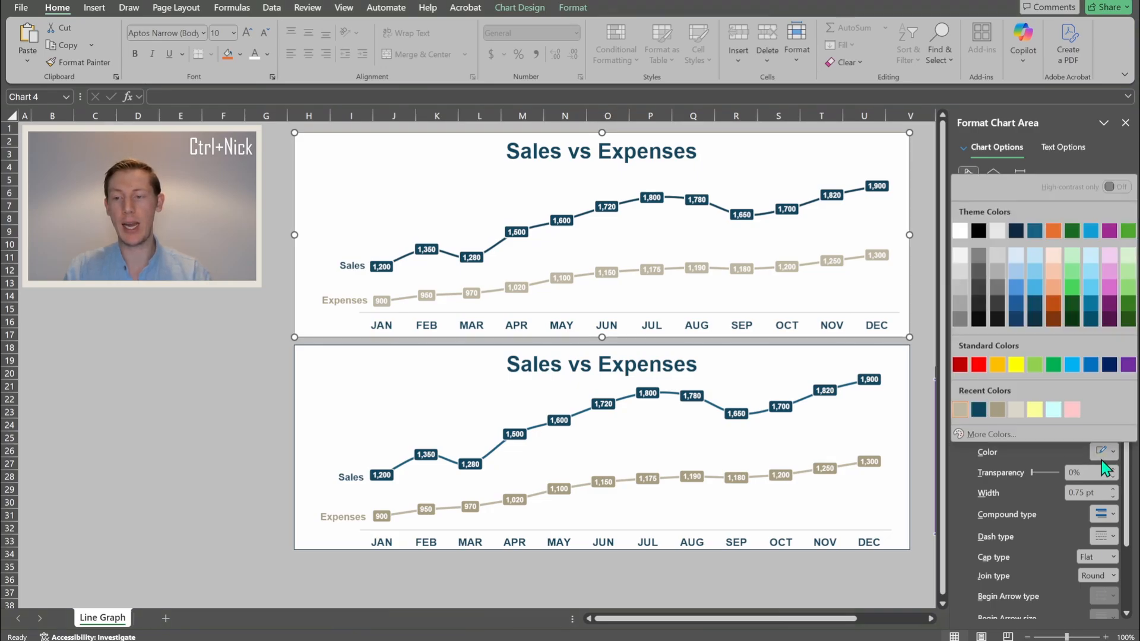
left_click(977, 410)
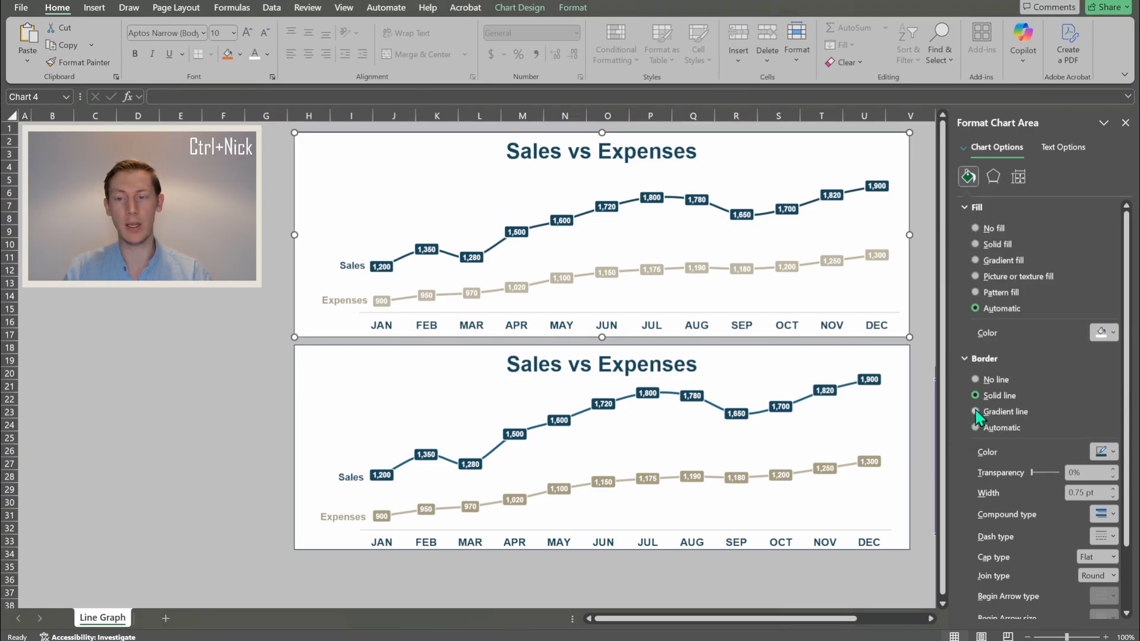